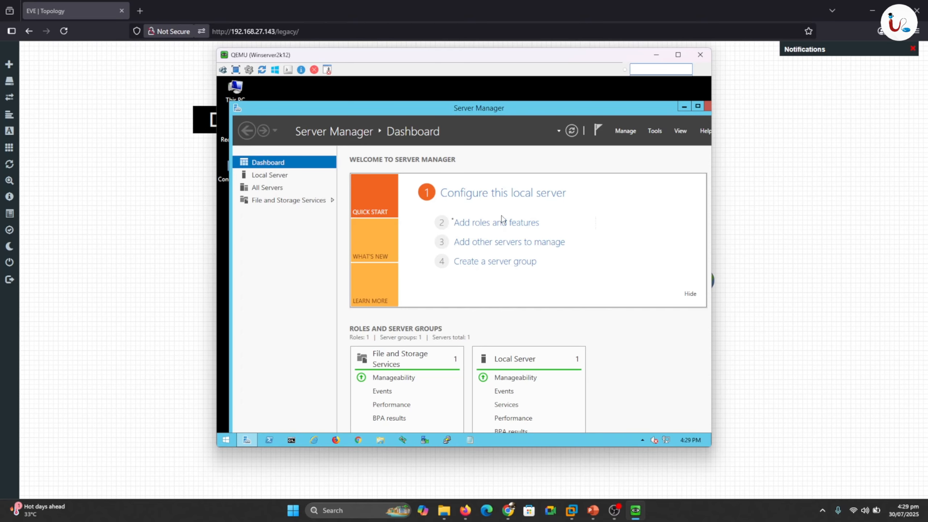
- Show the Local Server page with its firewall, Remote Desktop, Ethernet DHCP and 8 GB RAM details
click(270, 175)
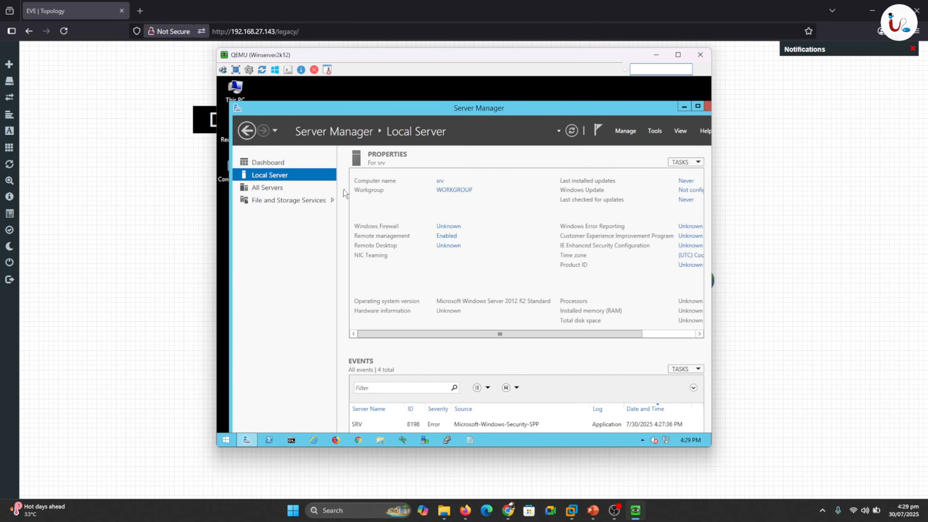
drag(452, 179, 465, 166)
mouse_move(433, 210)
mouse_down()
mouse_move(420, 228)
mouse_move(484, 236)
mouse_move(440, 215)
mouse_up()
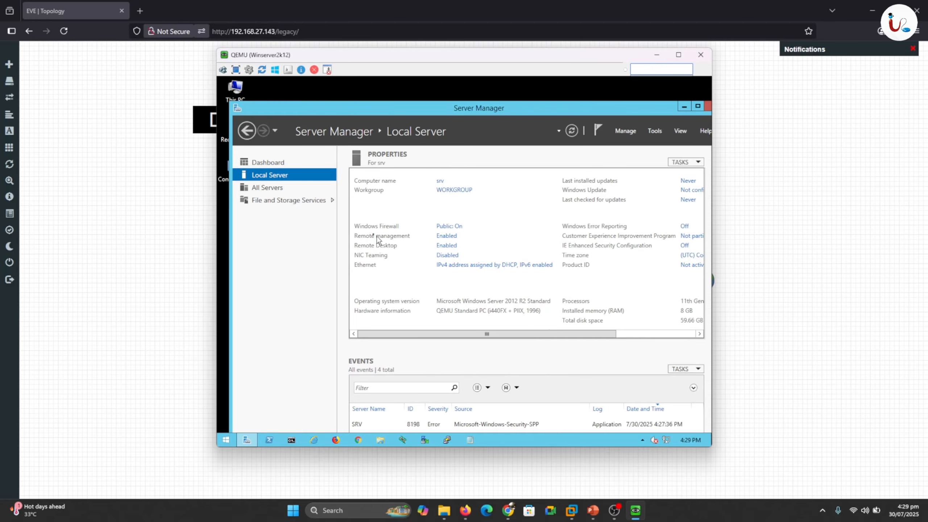
- Select Turn off Windows Firewall for both Private and Public network settings, confirm, and close the window
click(454, 227)
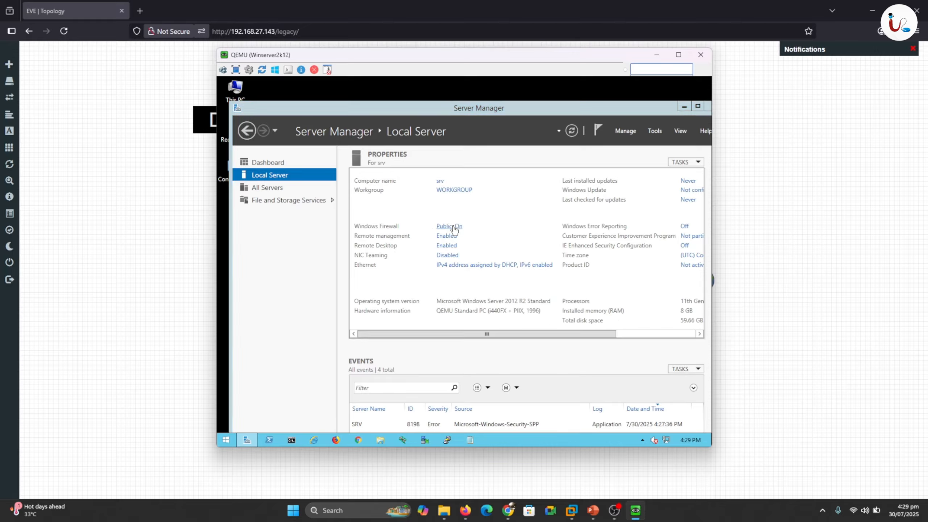
click(310, 212)
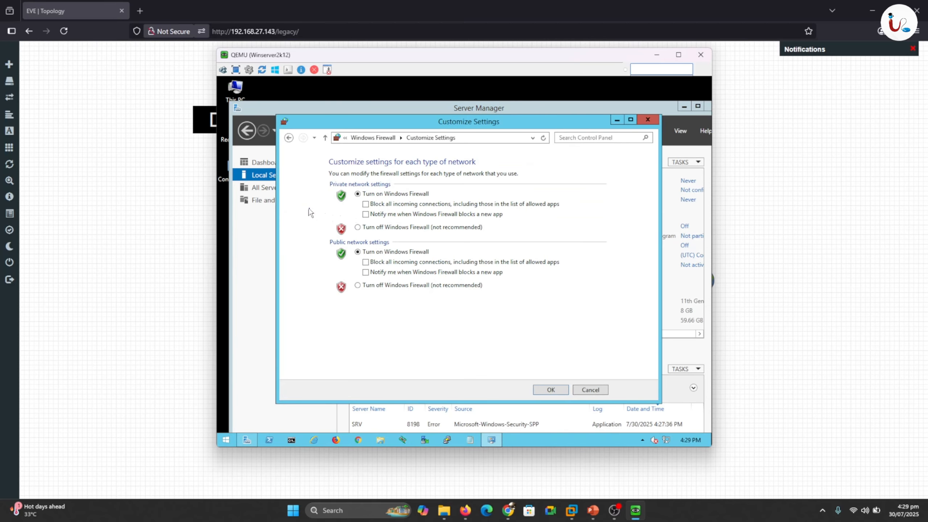
click(358, 227)
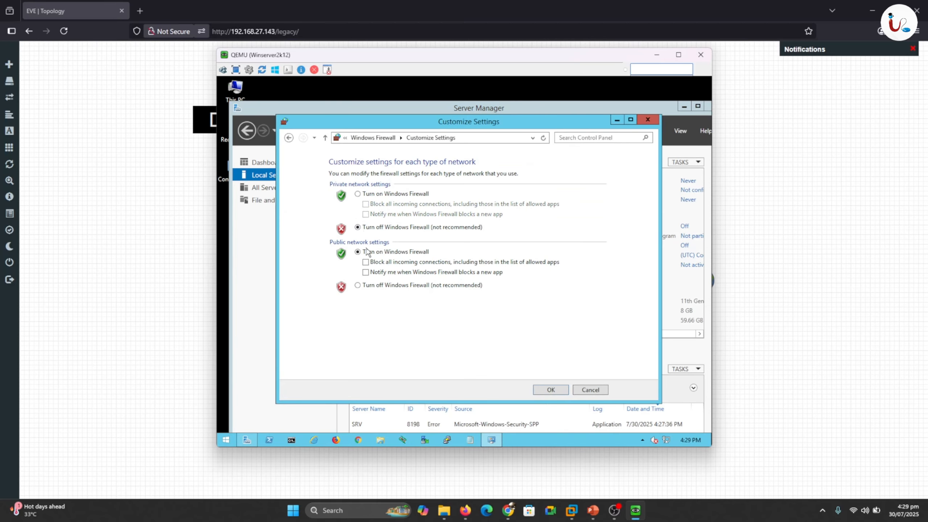
click(358, 287)
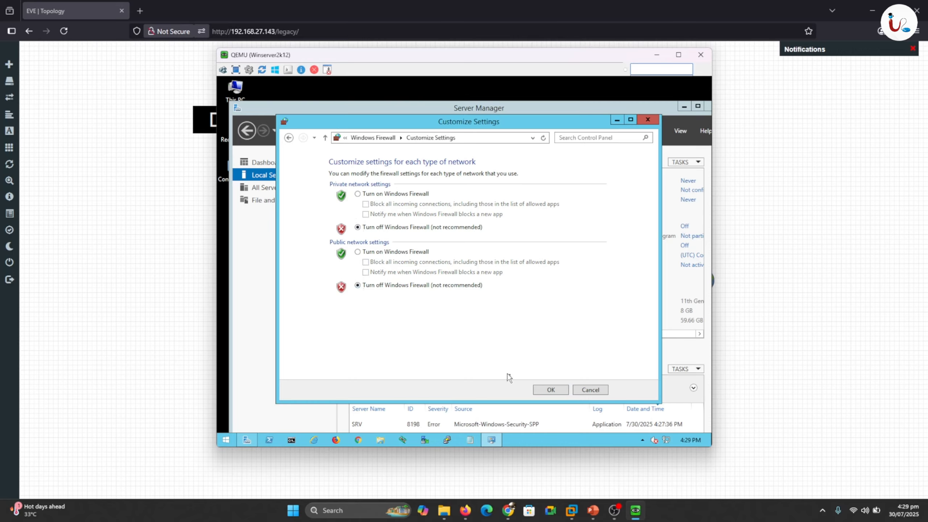
click(551, 390)
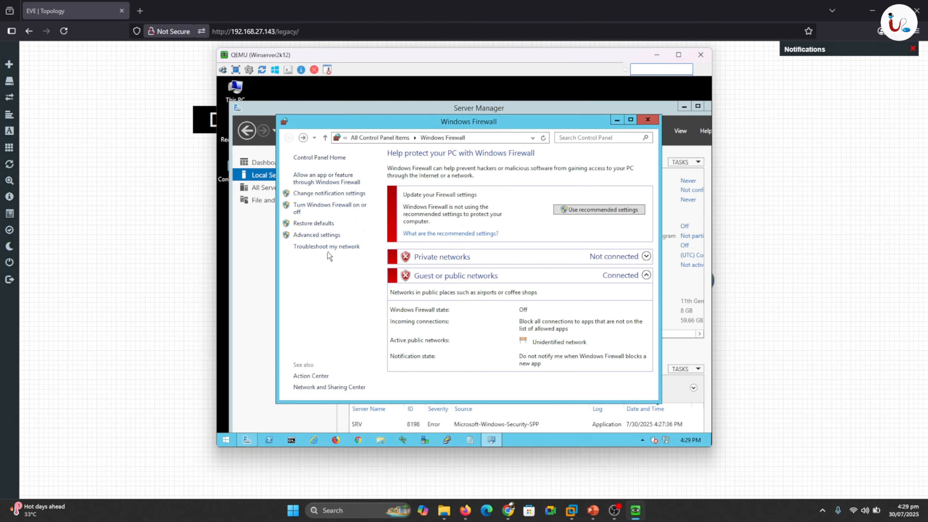
click(648, 120)
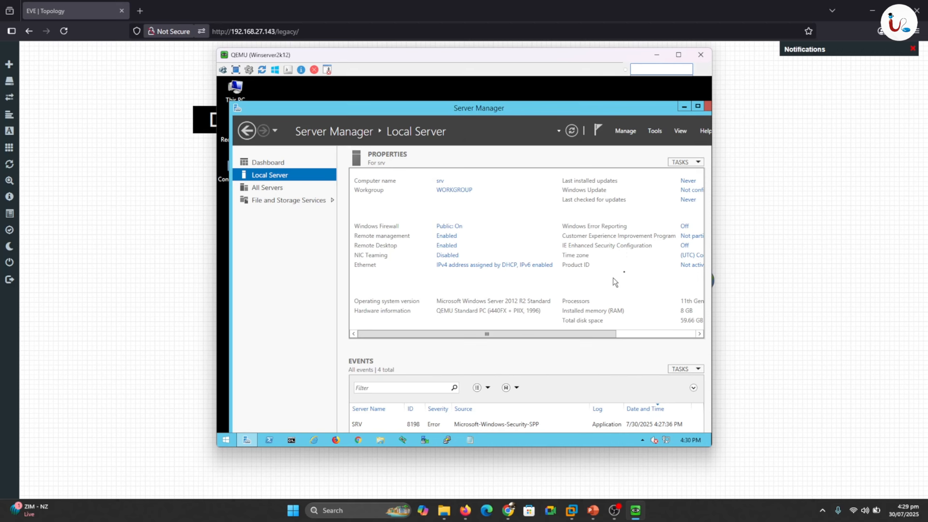
- Change the time zone to (UTC+05:00) Islamabad, Karachi and apply the Date and Time settings
click(699, 258)
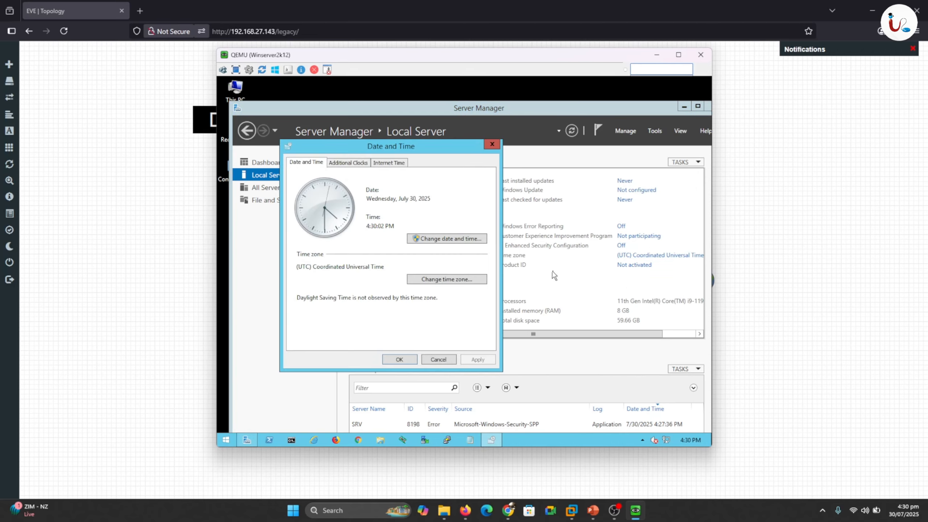
click(425, 238)
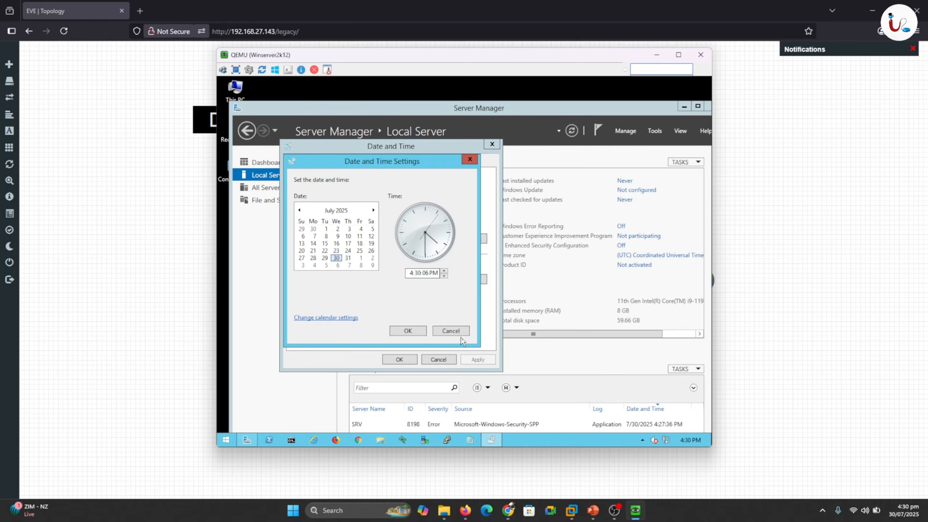
click(450, 331)
click(426, 279)
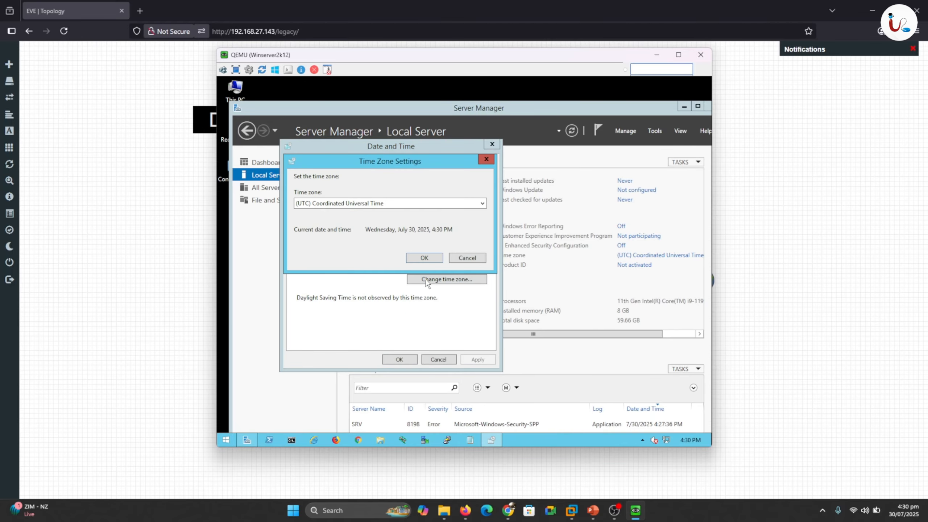
click(482, 205)
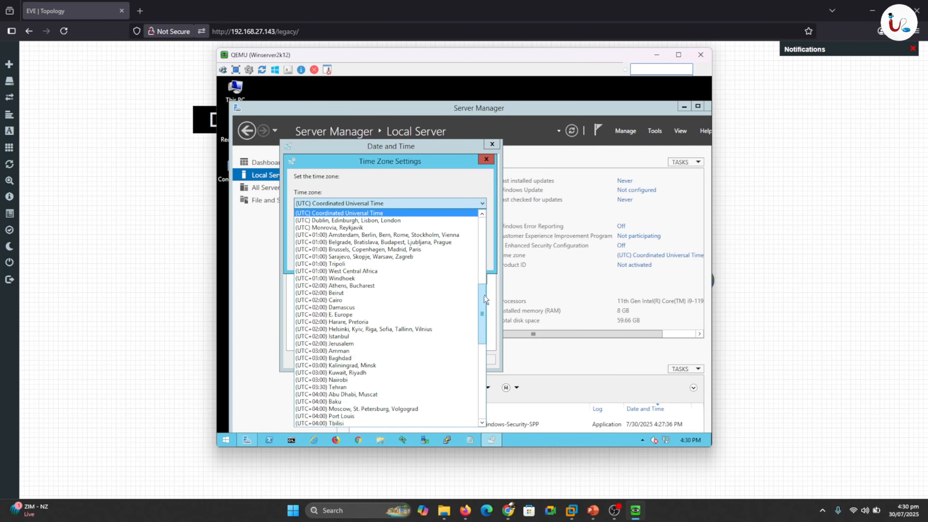
drag(485, 297, 488, 342)
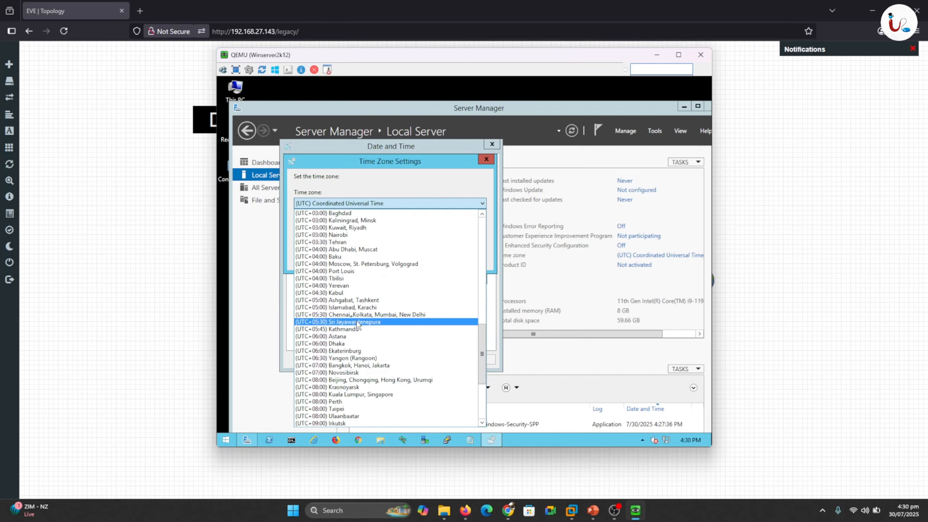
click(342, 307)
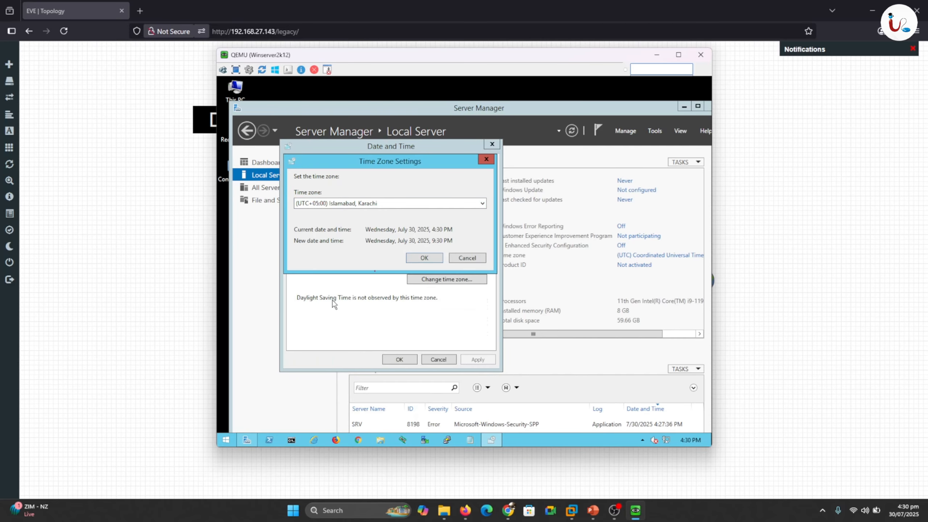
click(425, 258)
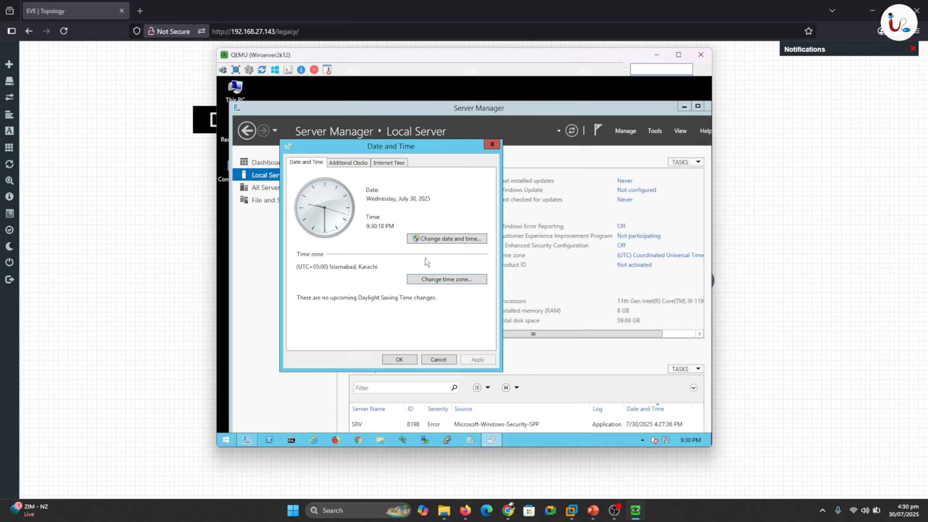
click(408, 360)
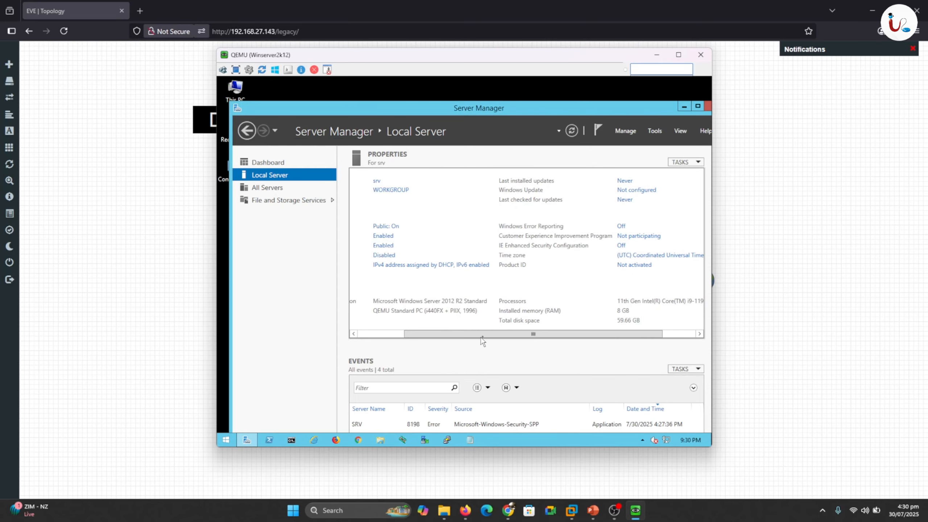
drag(486, 339, 541, 339)
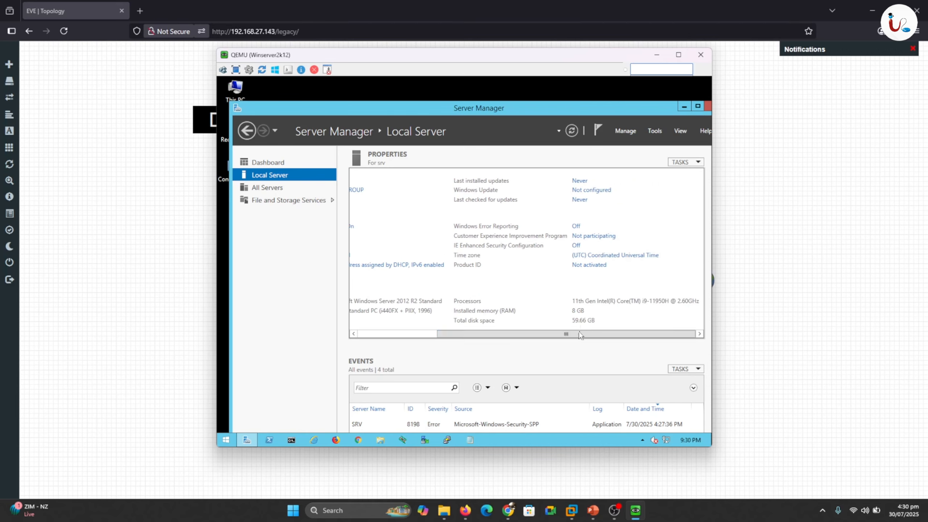
drag(454, 335, 370, 332)
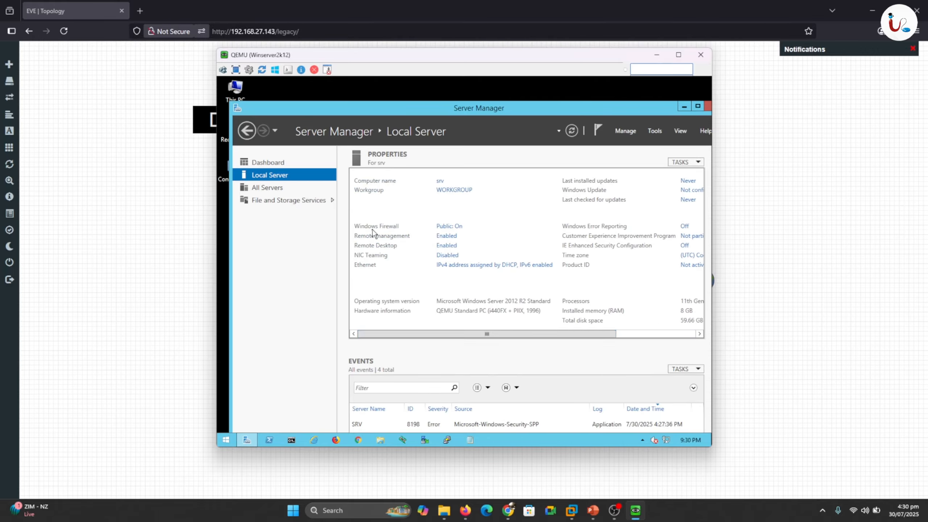
click(449, 227)
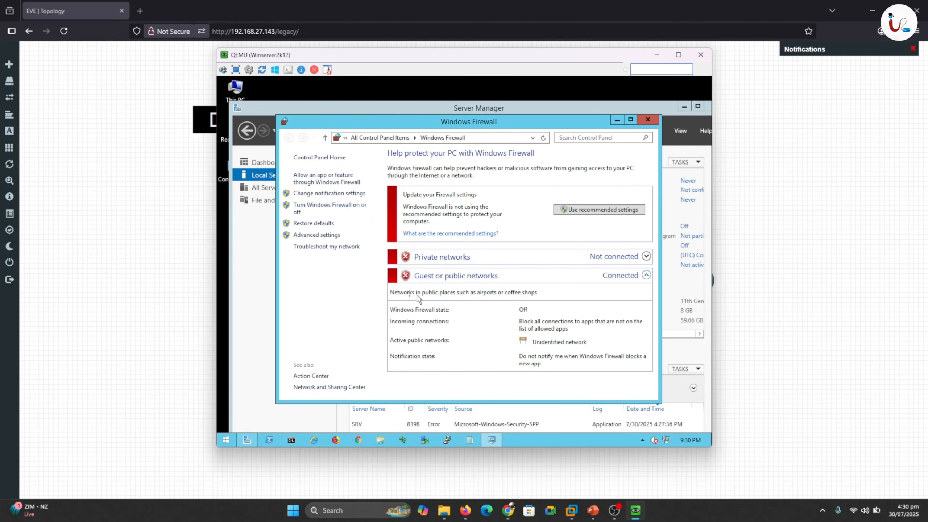
click(648, 120)
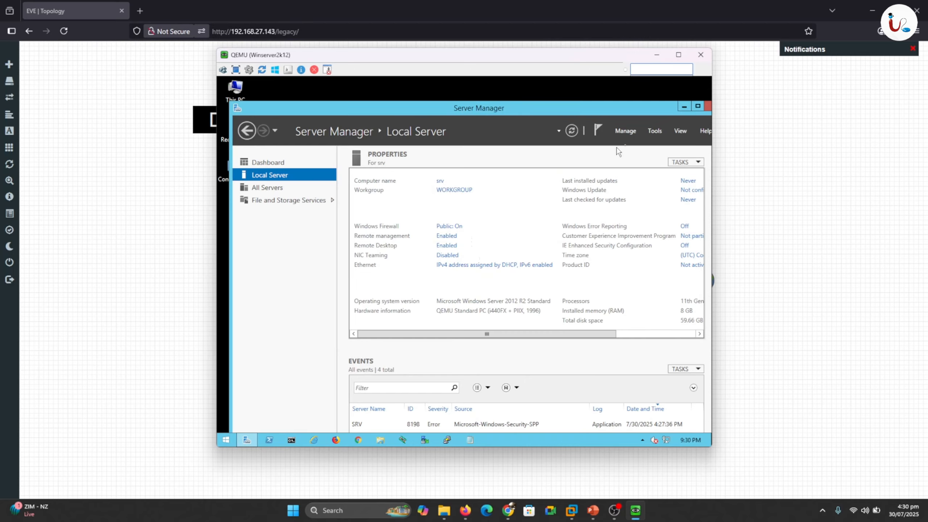
- Launch the Add Roles and Features wizard and open the Ethernet adapter's properties
click(627, 132)
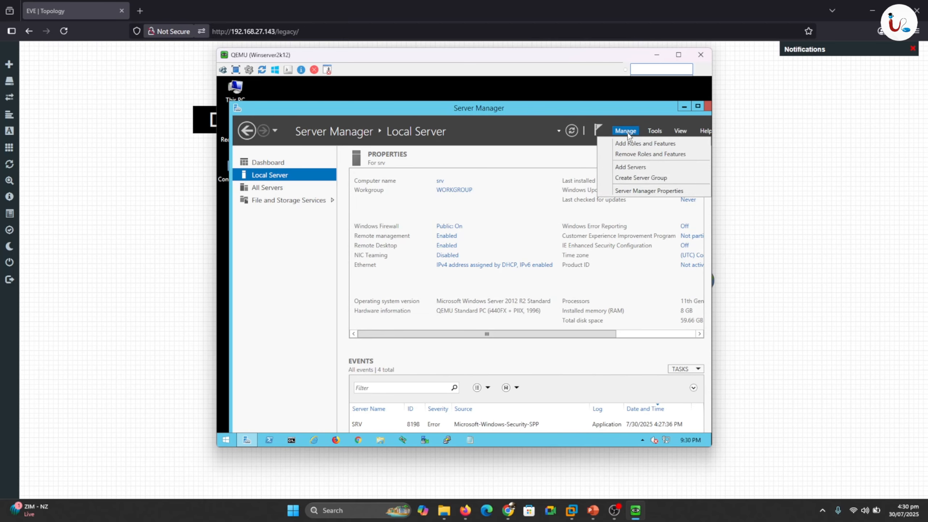
click(636, 146)
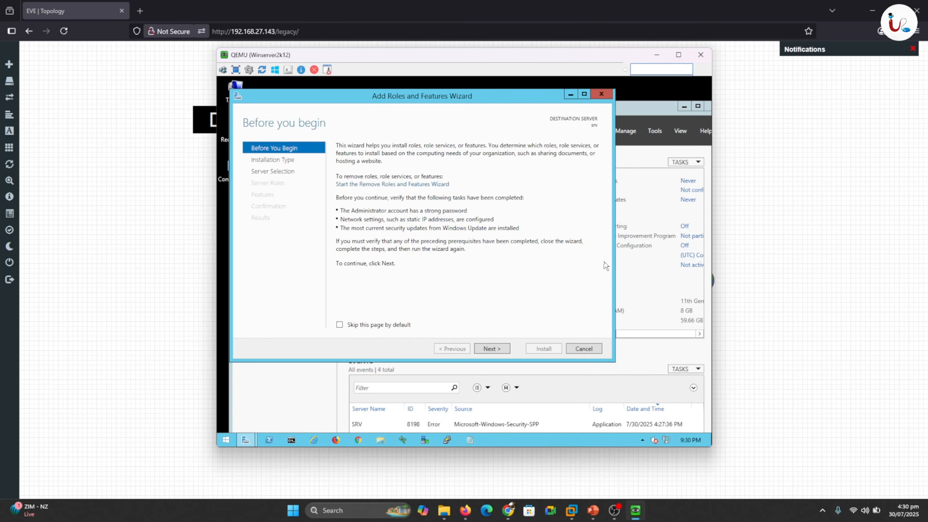
right_click(665, 442)
click(666, 437)
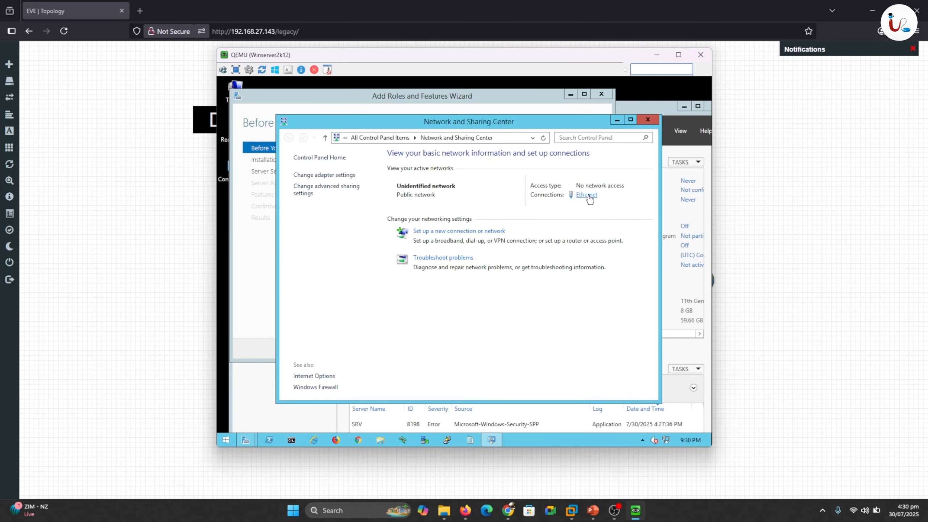
click(588, 197)
click(418, 337)
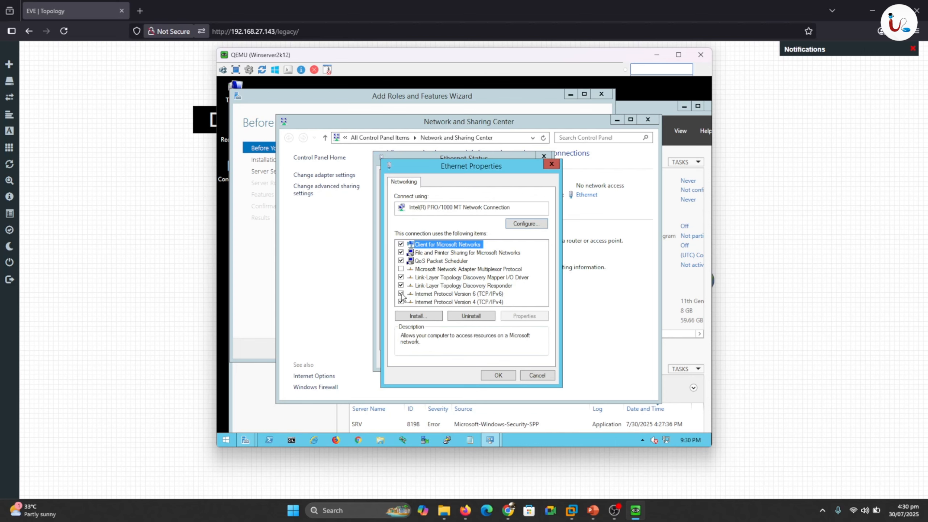
- Disable IPv6 and set static IPv4 192.168.1.10, mask 255.255.255.0, gateway 192.168.1.254, DNS 192.168.1.10
click(402, 294)
double_click(419, 303)
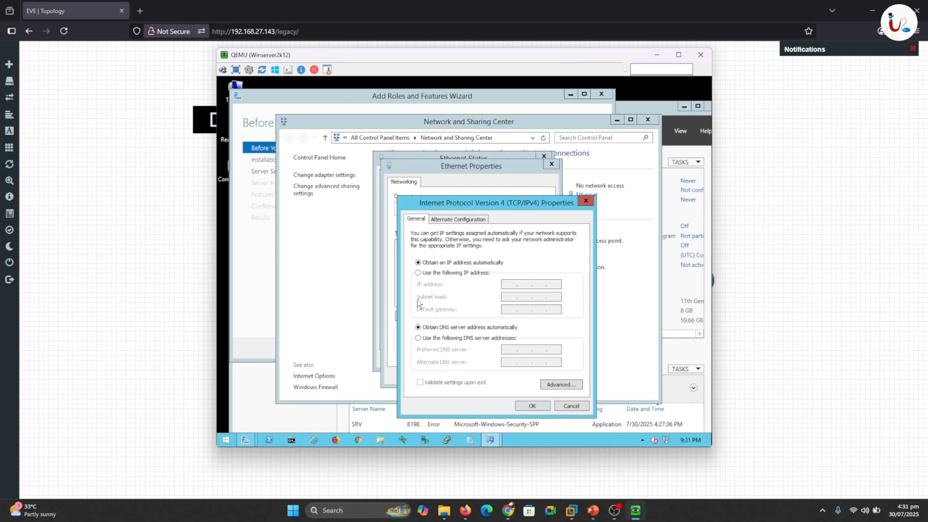
click(425, 273)
click(510, 283)
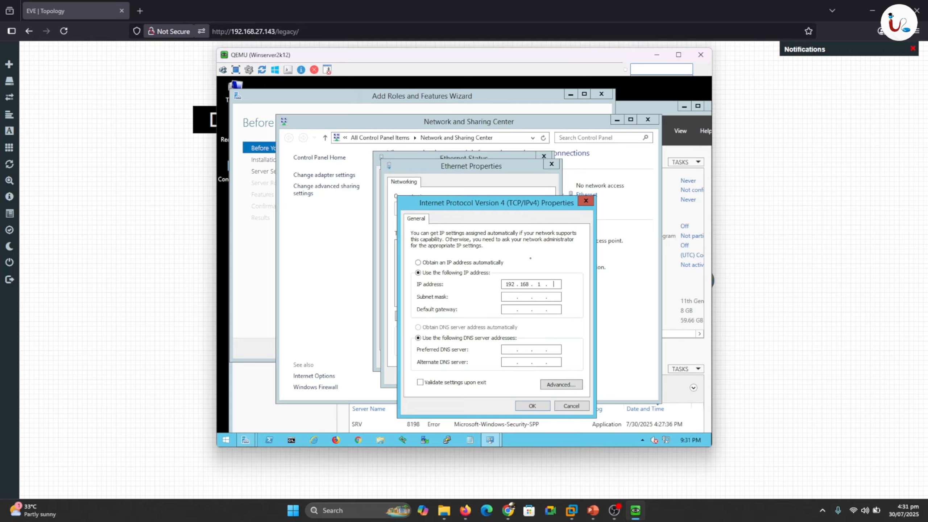
key(Tab)
click(532, 406)
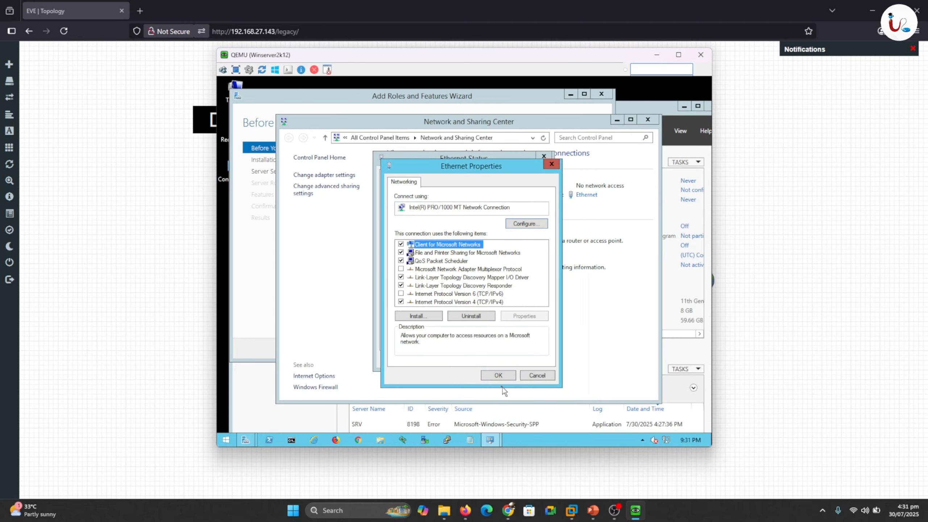
click(502, 378)
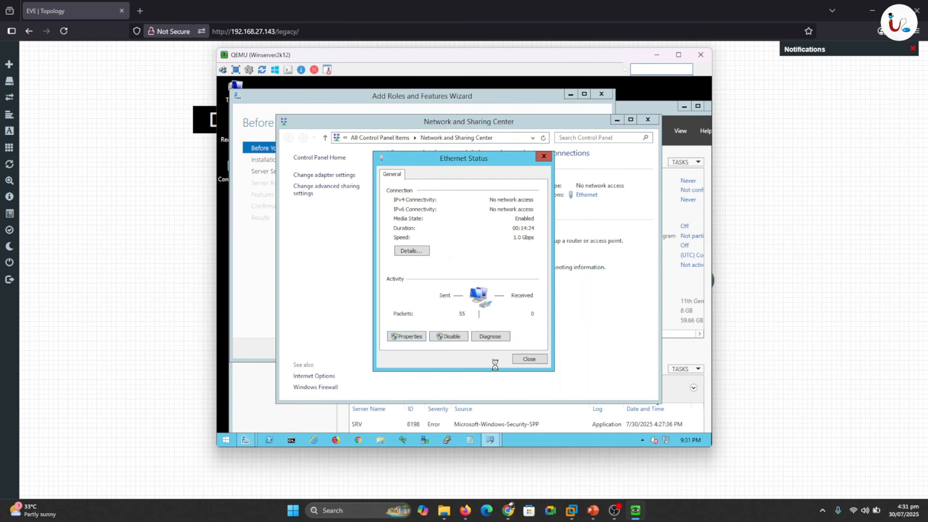
- Close Ethernet Status and Network and Sharing Center, and cancel the Add Roles and Features wizard
click(529, 359)
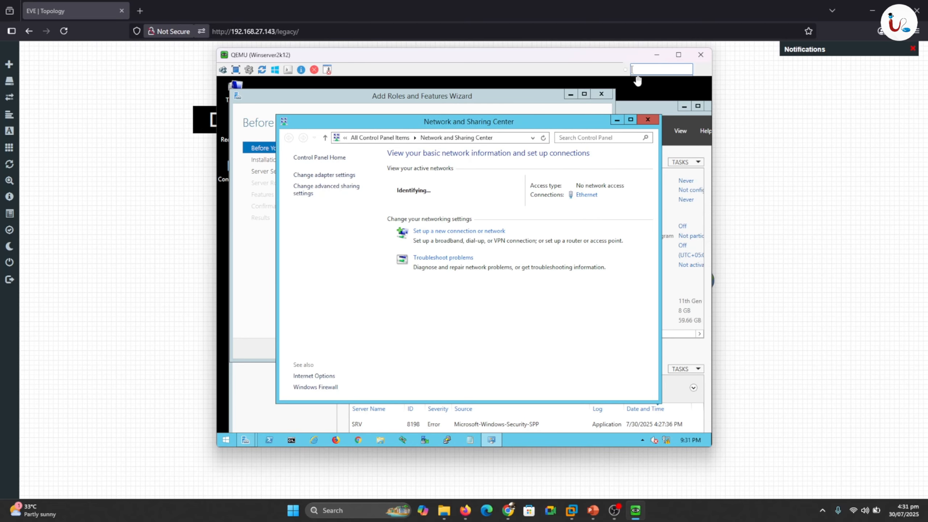
drag(584, 62, 595, 425)
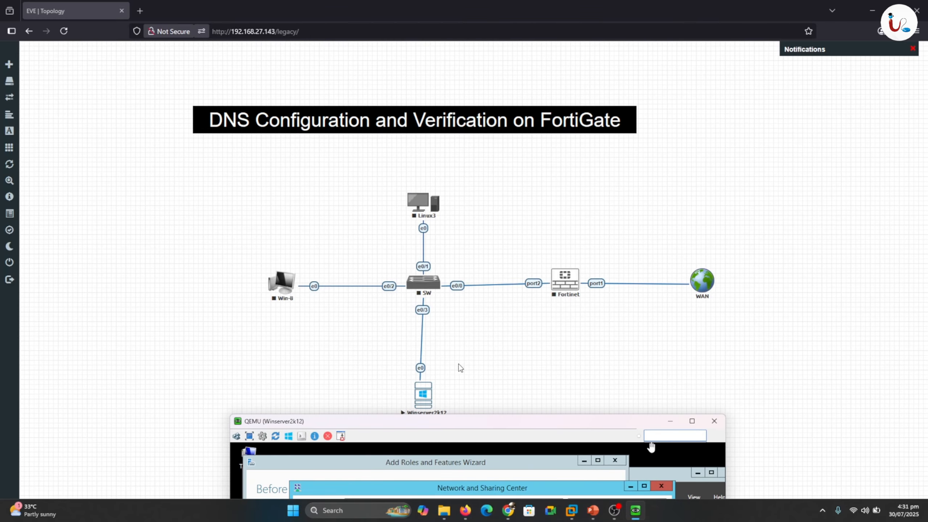
drag(523, 423, 498, 95)
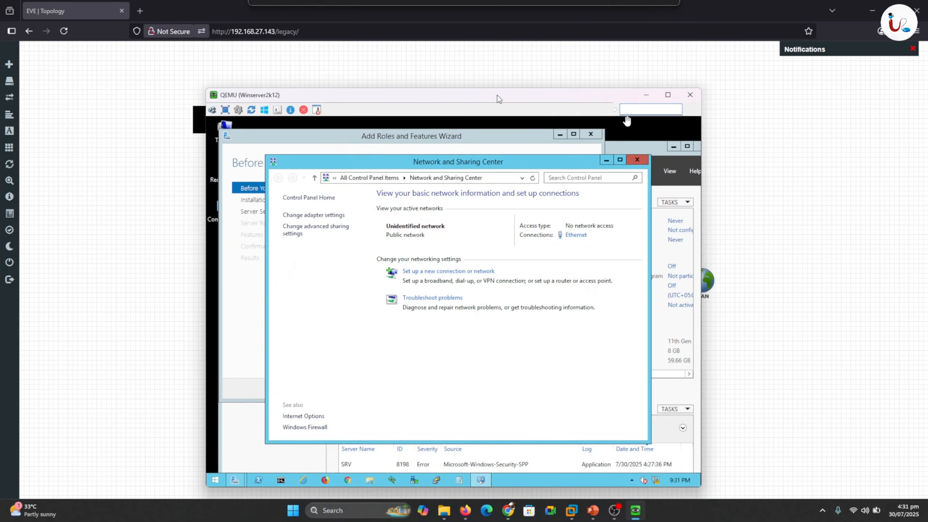
click(634, 156)
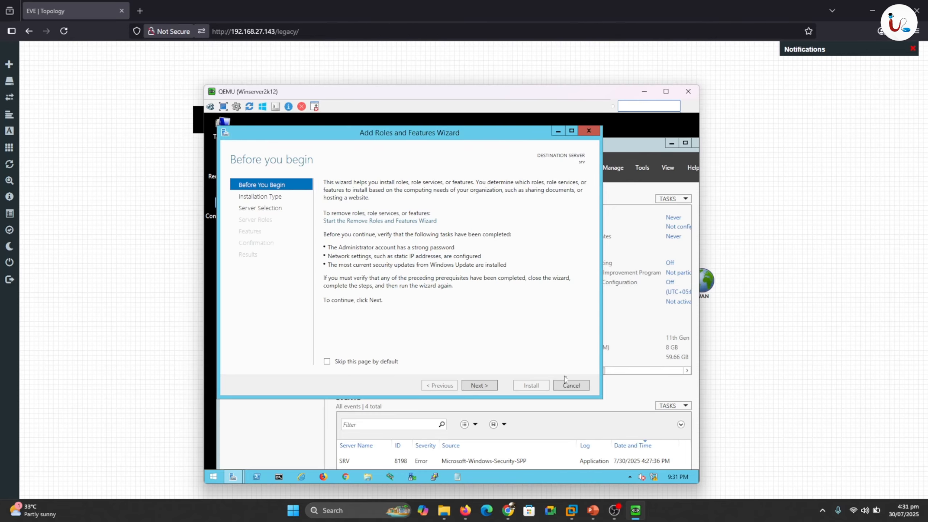
click(571, 385)
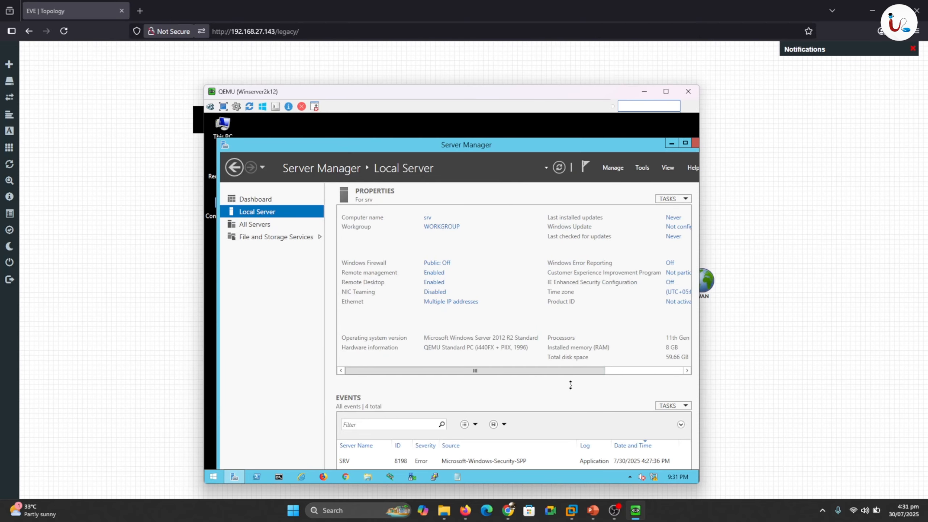
- Step Add Roles and Features to the destination server page, note srv at 169.254.38.19, then cancel
click(613, 169)
click(624, 180)
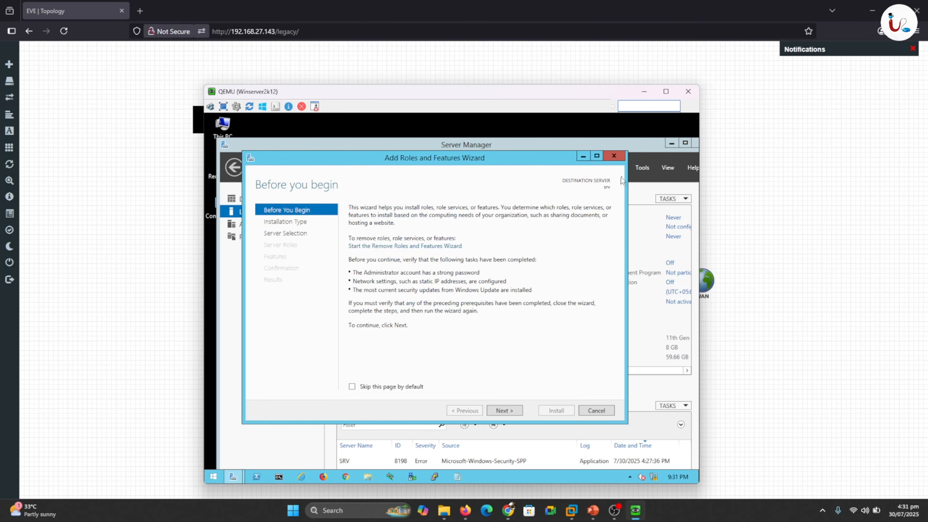
click(505, 411)
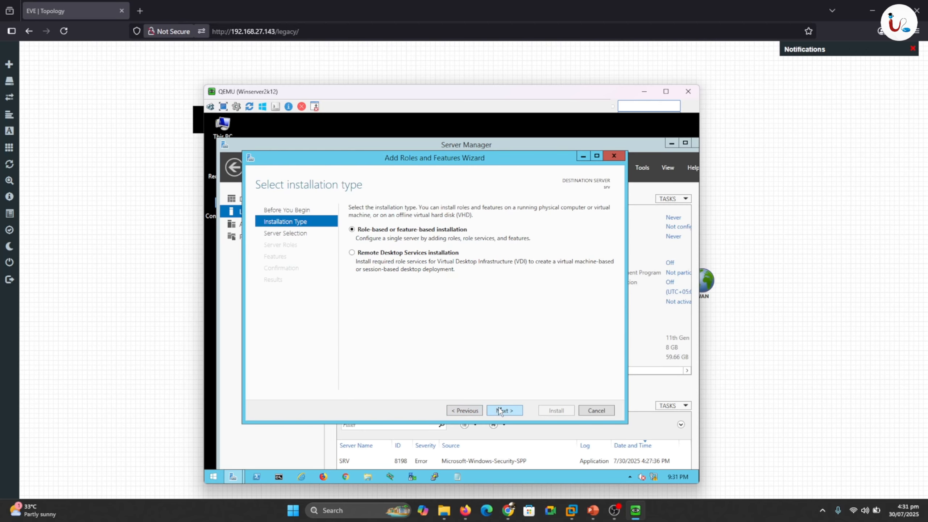
click(505, 411)
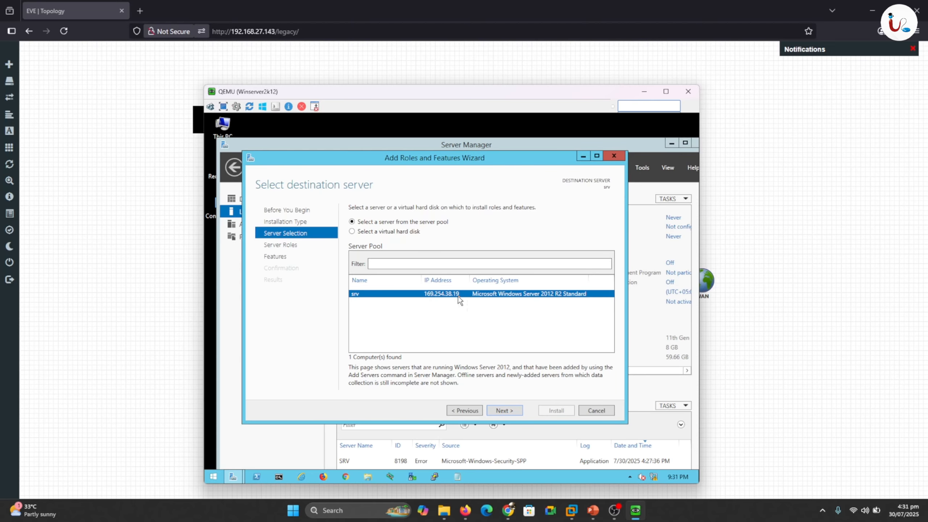
click(591, 411)
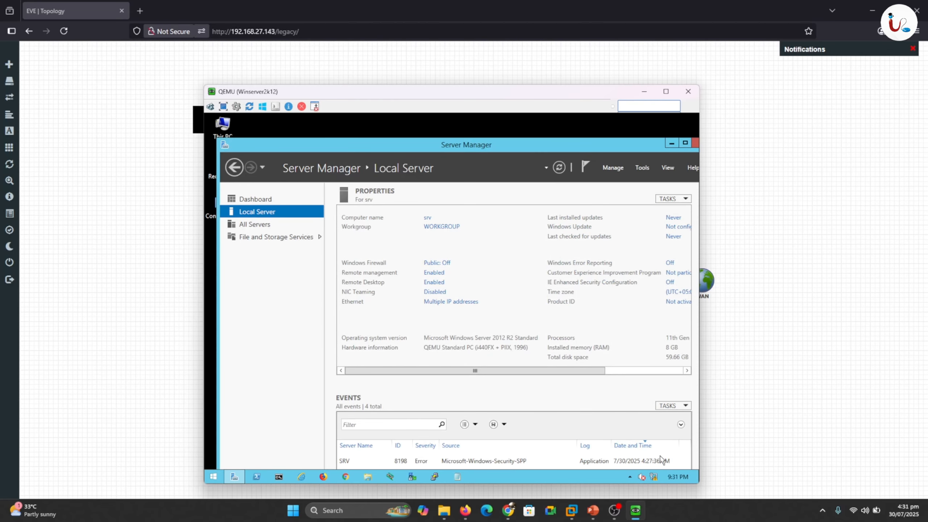
- Disable the Ethernet adapter in Network Connections, then re-enable it
right_click(654, 479)
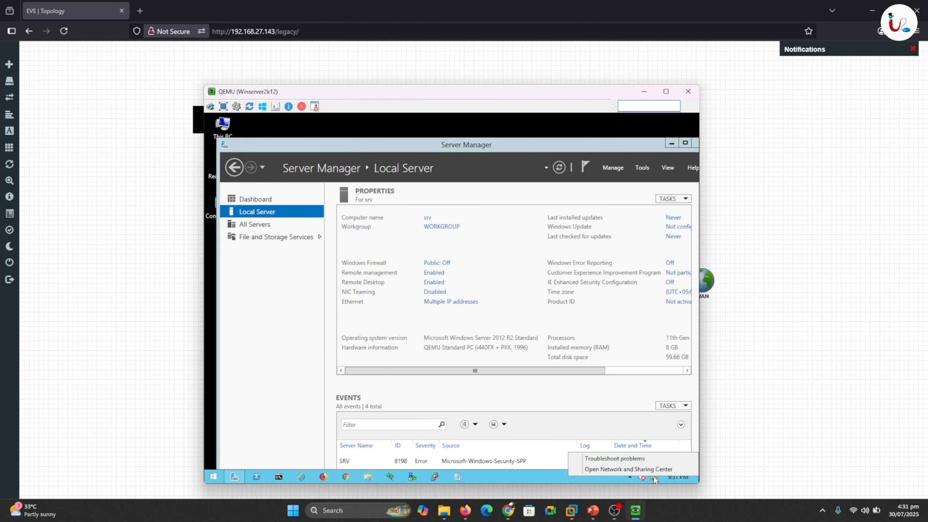
click(657, 474)
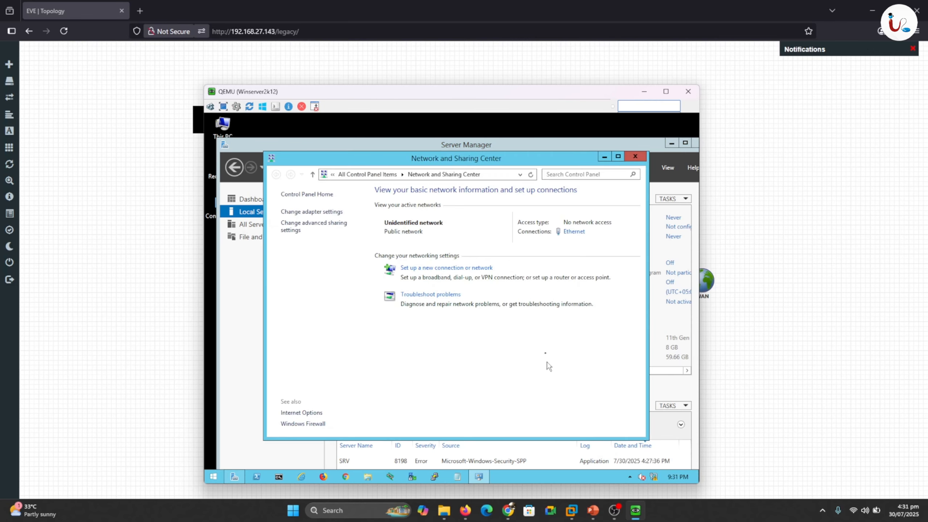
click(297, 212)
right_click(324, 230)
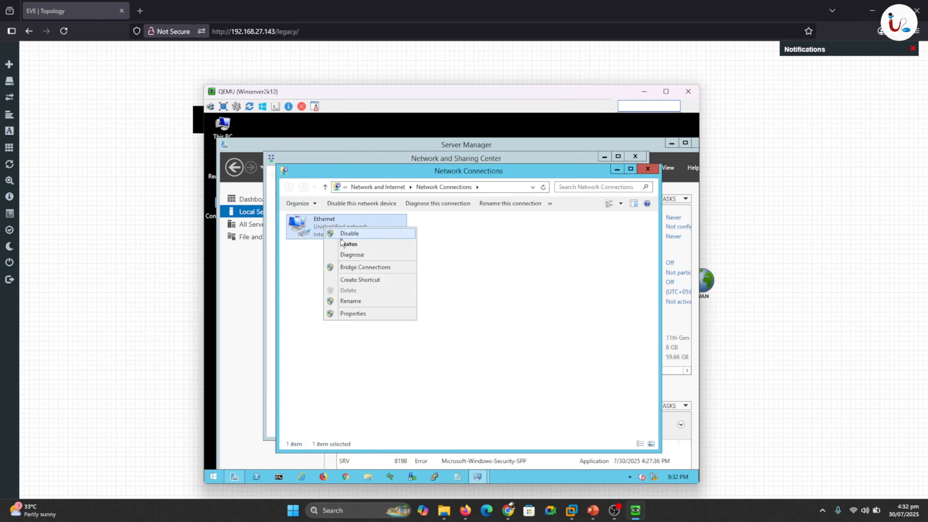
click(341, 238)
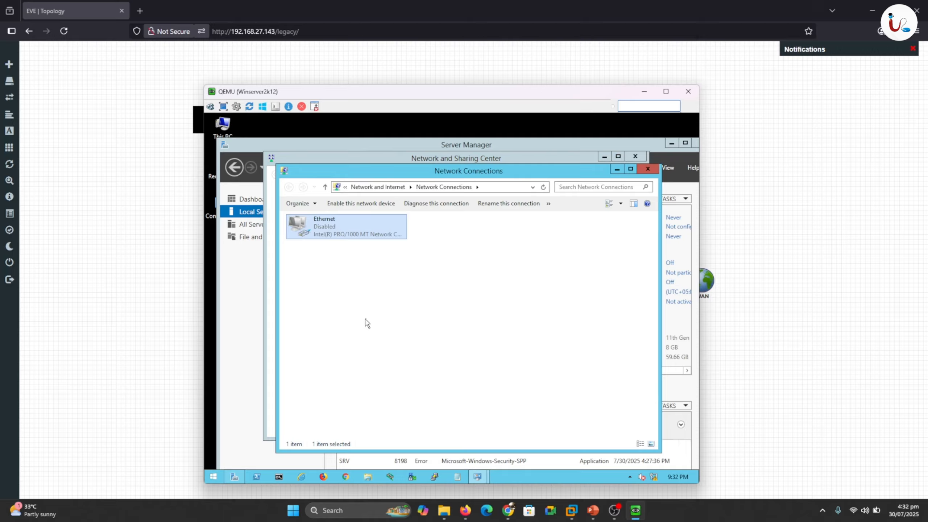
double_click(309, 233)
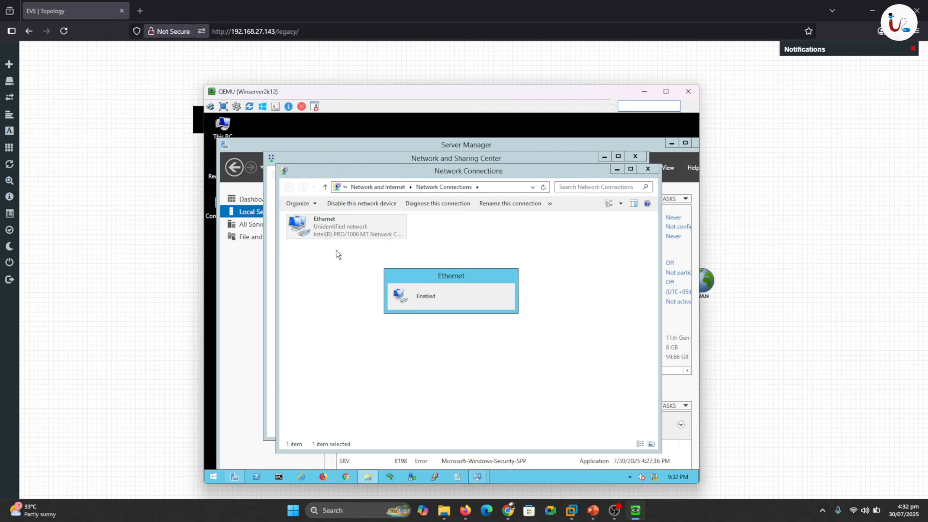
- Check the Ethernet details show 192.168.1.10 with gateway 192.168.1.254, then close all network windows
right_click(317, 228)
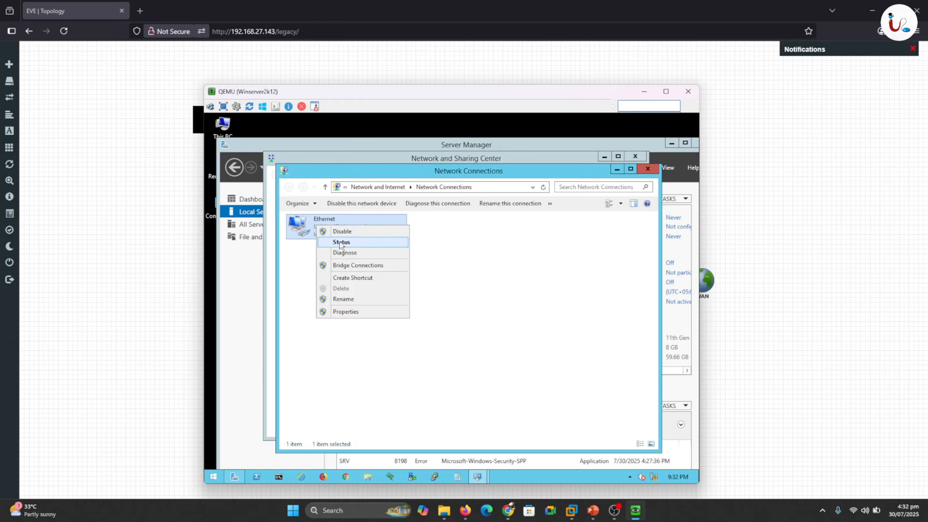
click(341, 245)
click(405, 289)
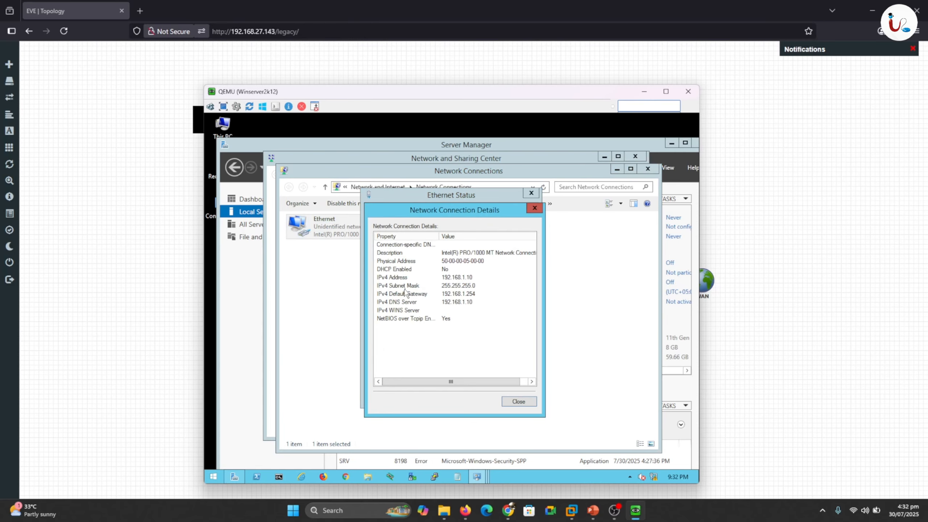
click(519, 401)
click(517, 399)
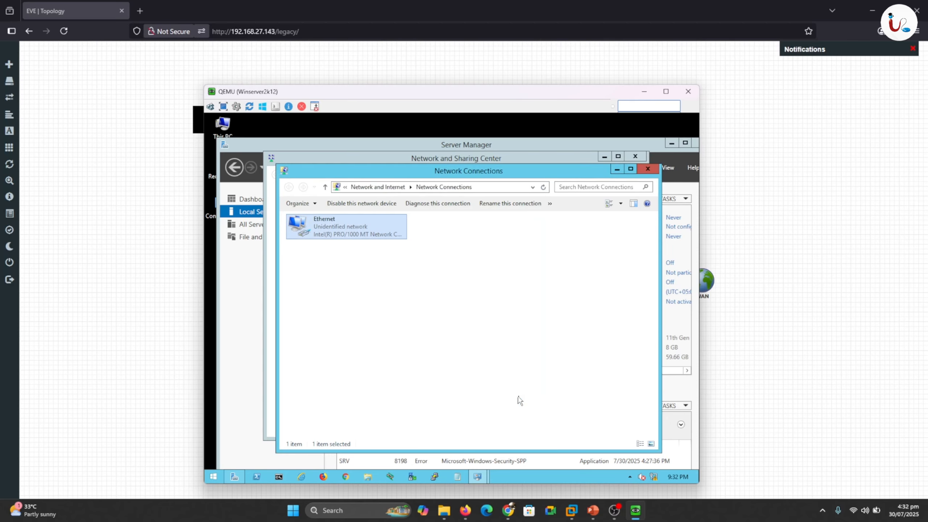
click(648, 169)
click(636, 156)
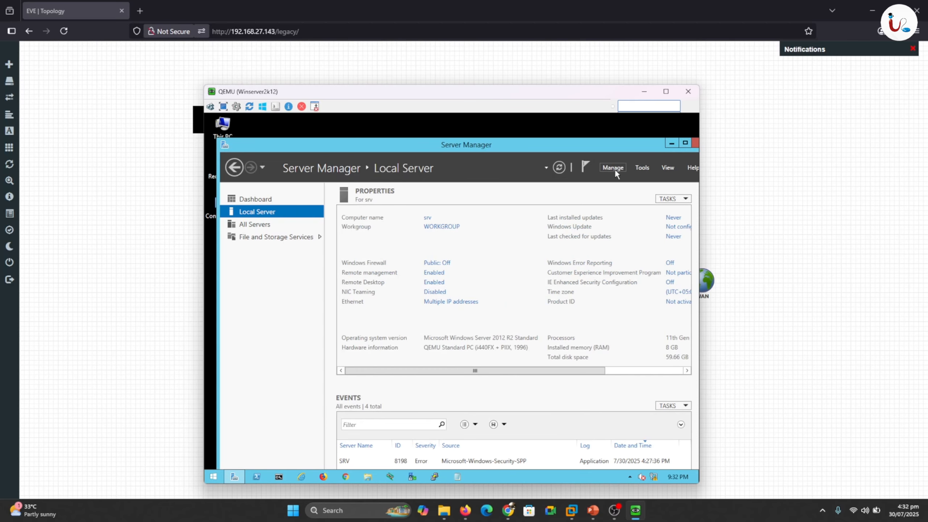
- Advance Add Roles and Features to destination server selection and drag the QEMU console down over the page
click(613, 168)
click(619, 179)
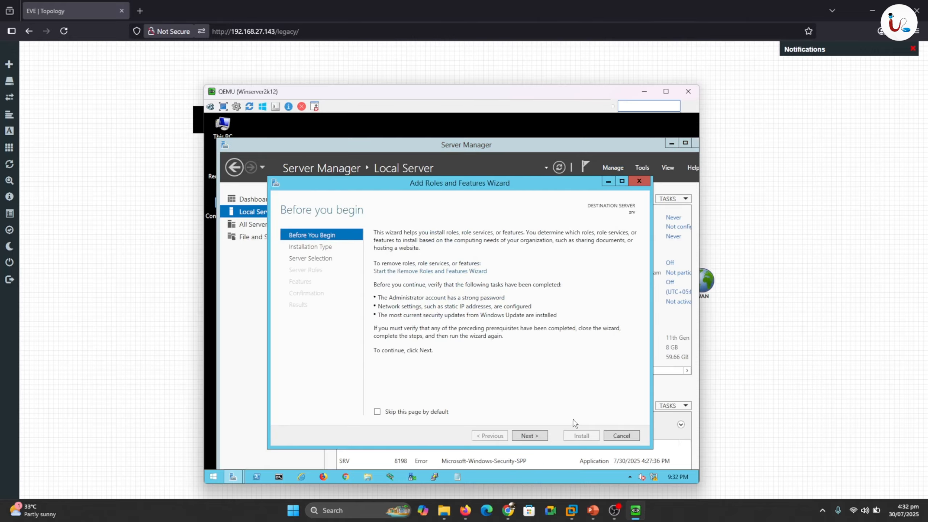
click(542, 437)
click(542, 437)
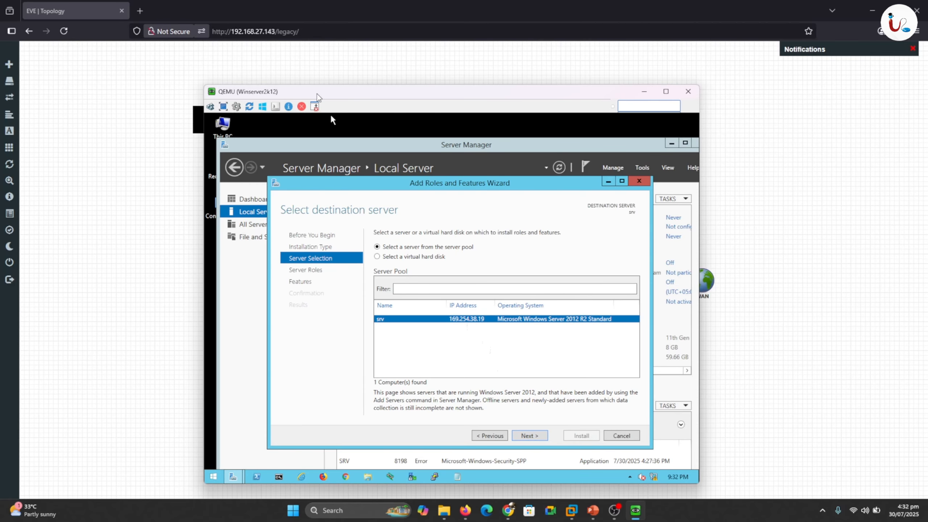
drag(317, 96, 581, 334)
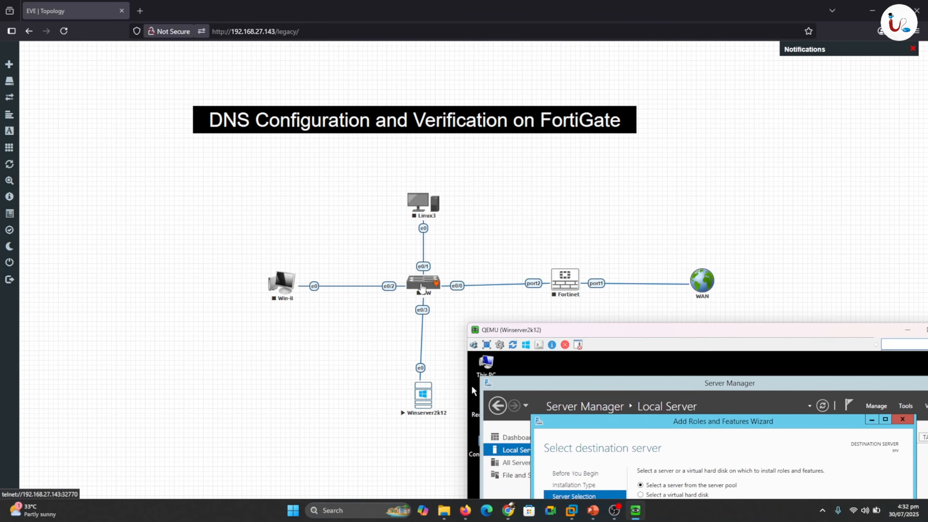
- Start the SW switch node, restore the server console, and cancel the Add Roles and Features wizard
right_click(421, 288)
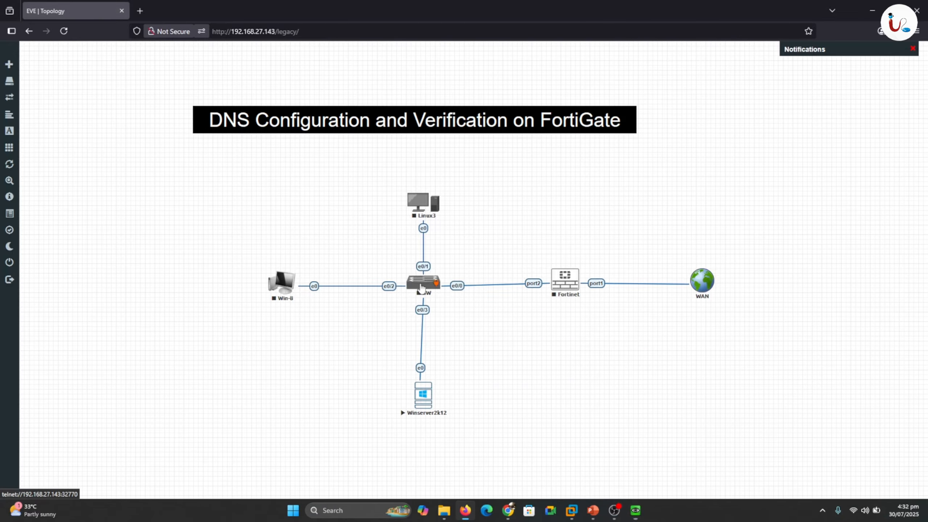
click(443, 307)
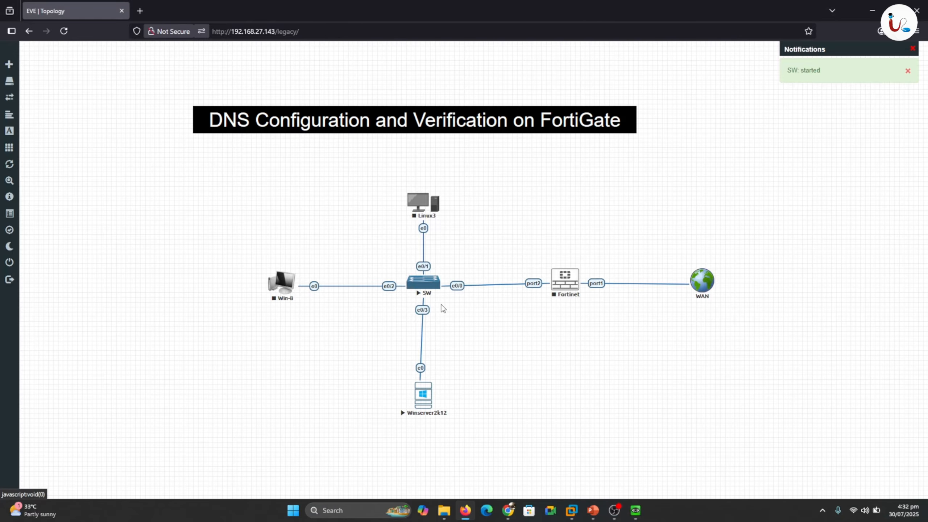
click(636, 514)
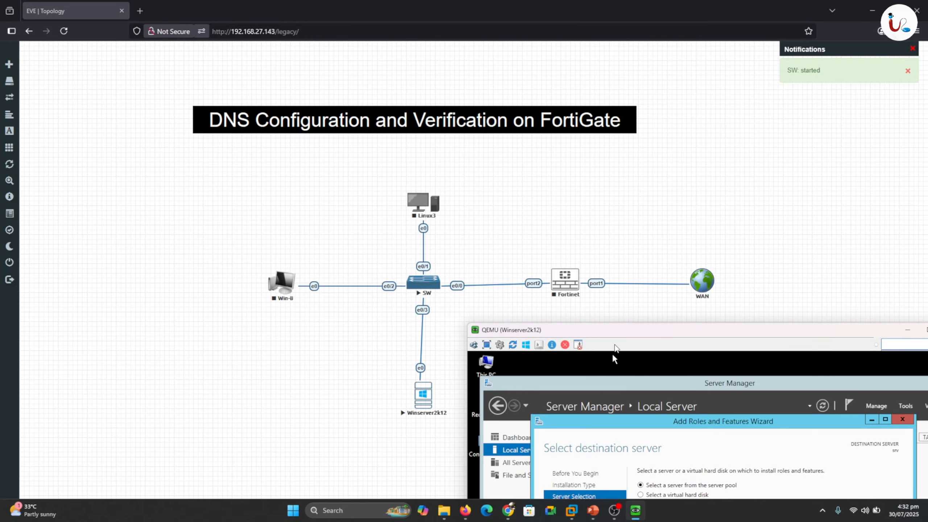
drag(638, 331, 620, 112)
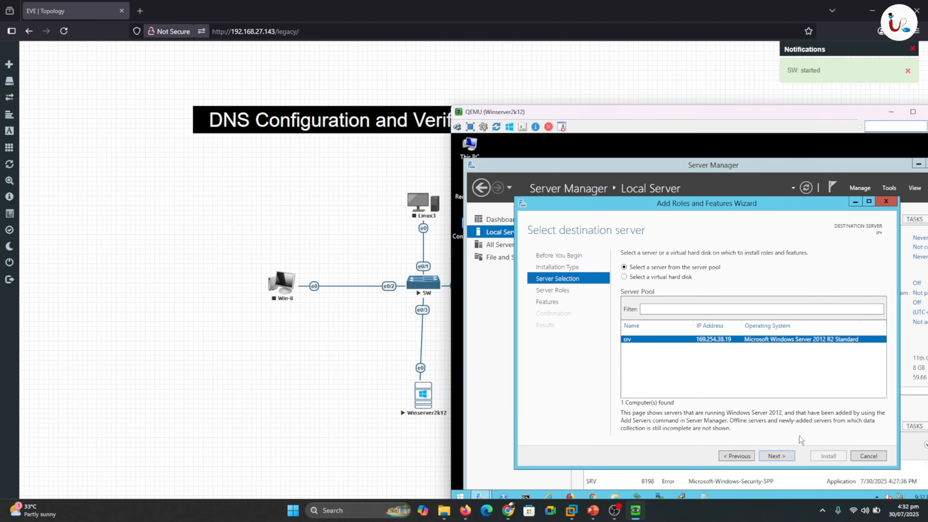
click(869, 456)
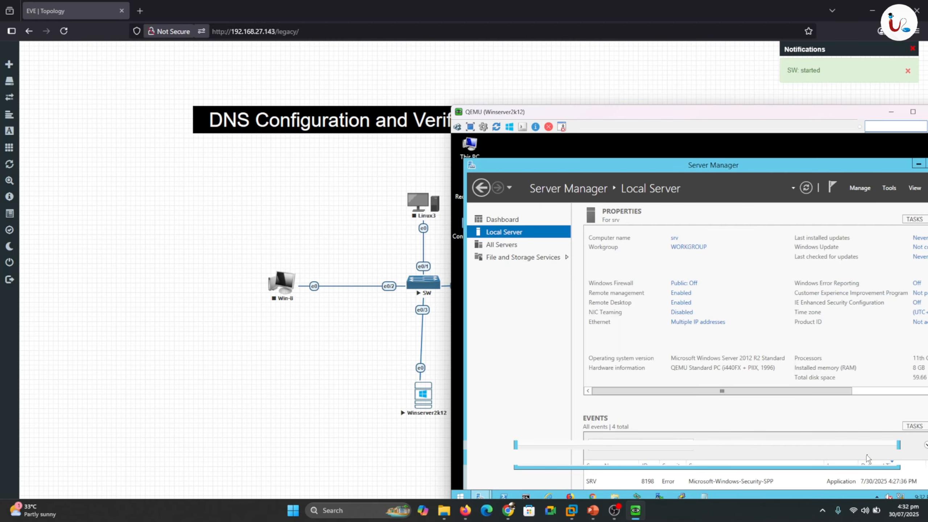
drag(637, 119, 620, 63)
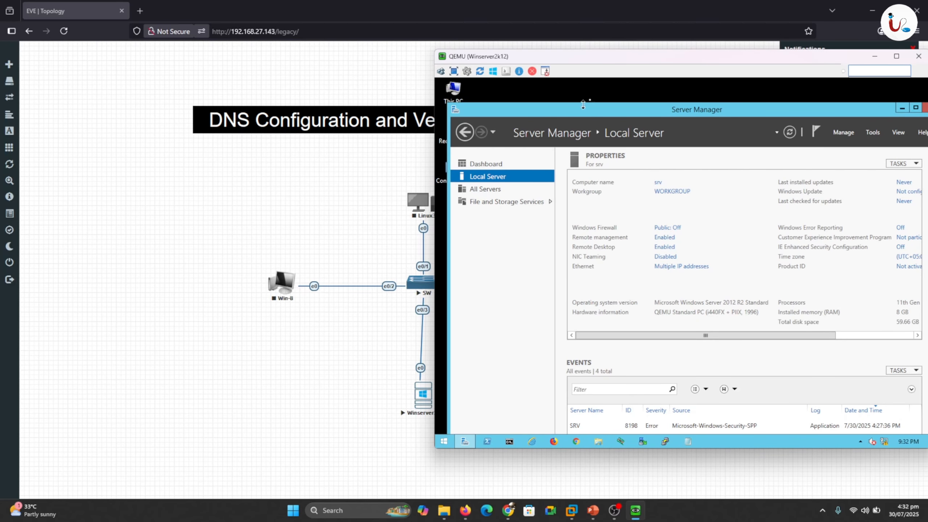
drag(627, 57, 357, 71)
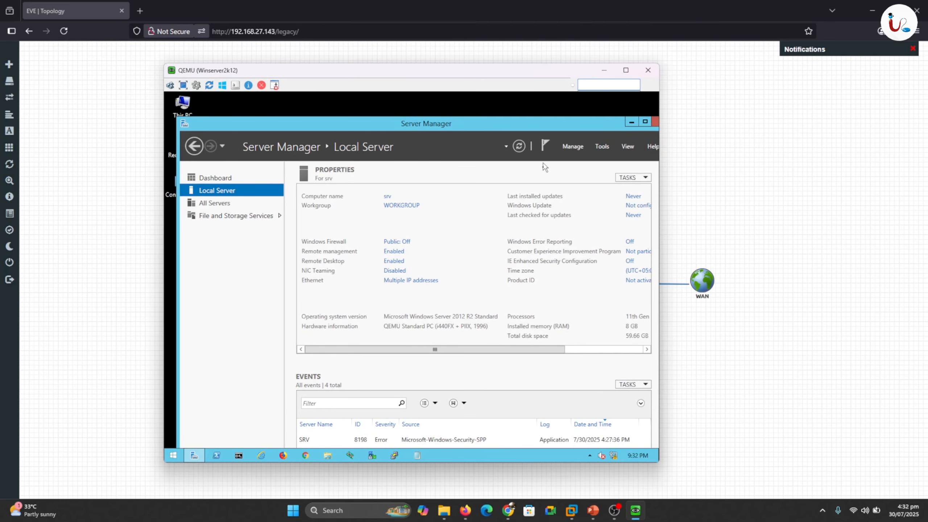
- Choose Role-based installation with srv (192.168.1.10) from the server pool and reach Select server roles
click(573, 147)
click(569, 158)
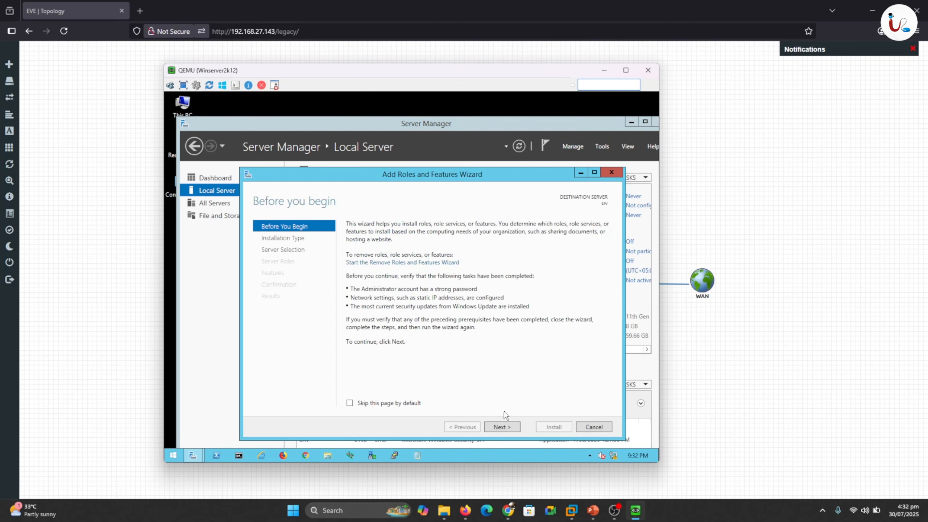
click(511, 427)
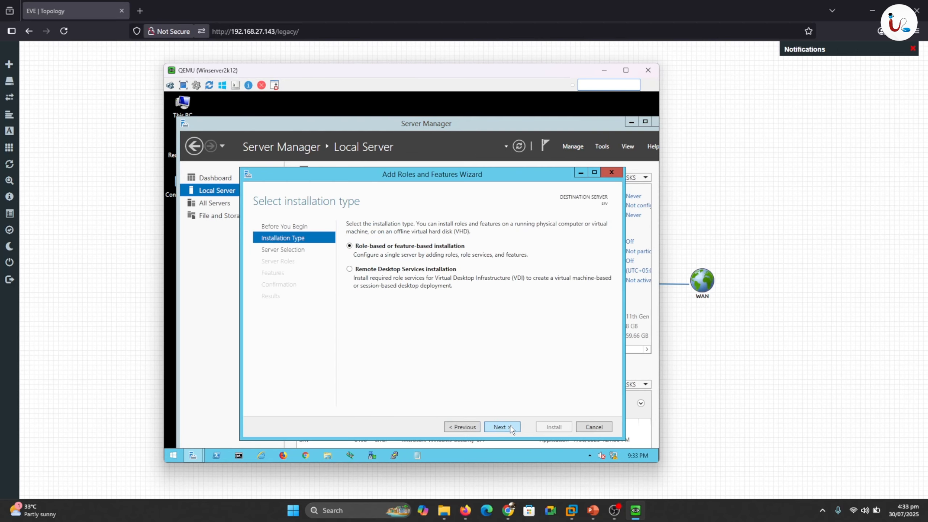
click(512, 428)
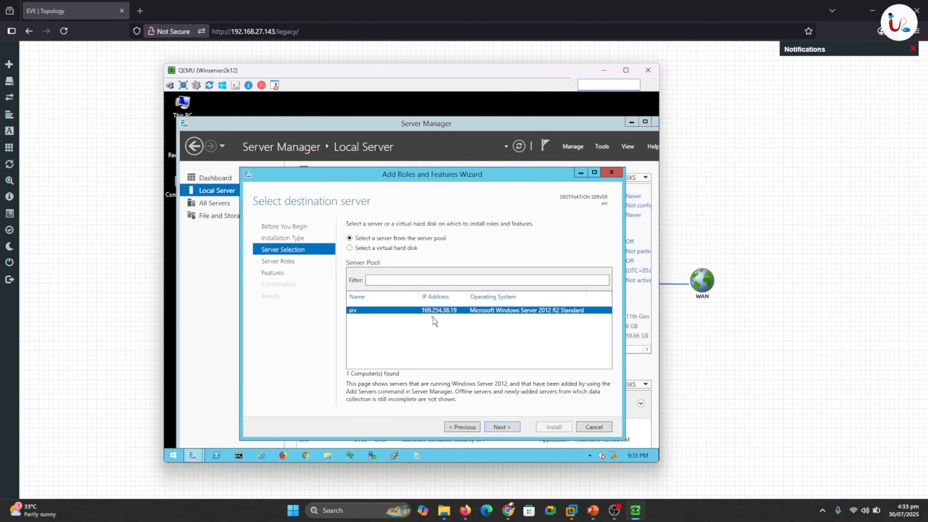
click(351, 249)
click(352, 240)
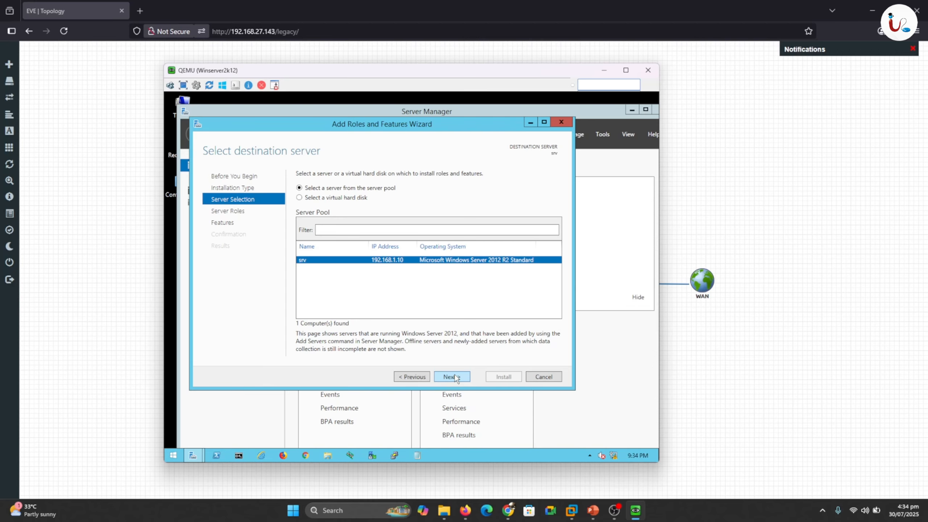
key(shift)
key(shift)
key(shift)
key(shift)
key(shift)
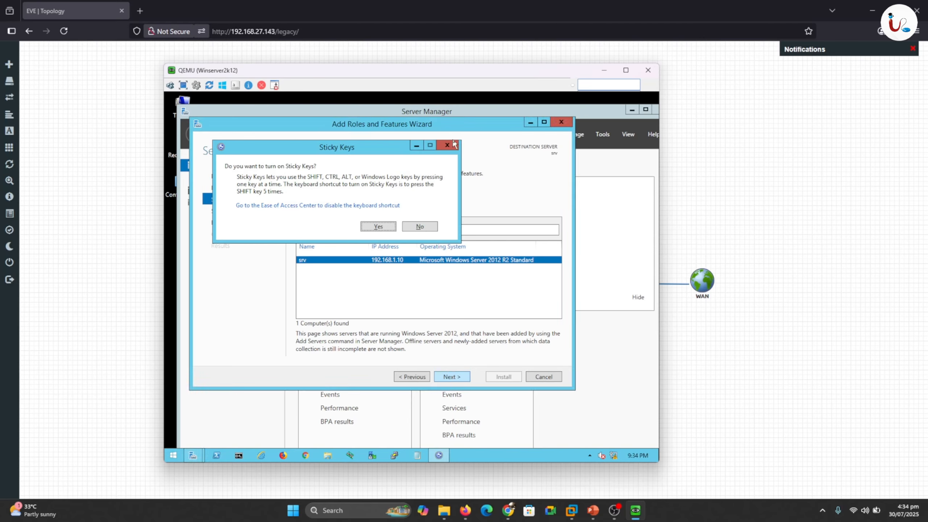
click(450, 145)
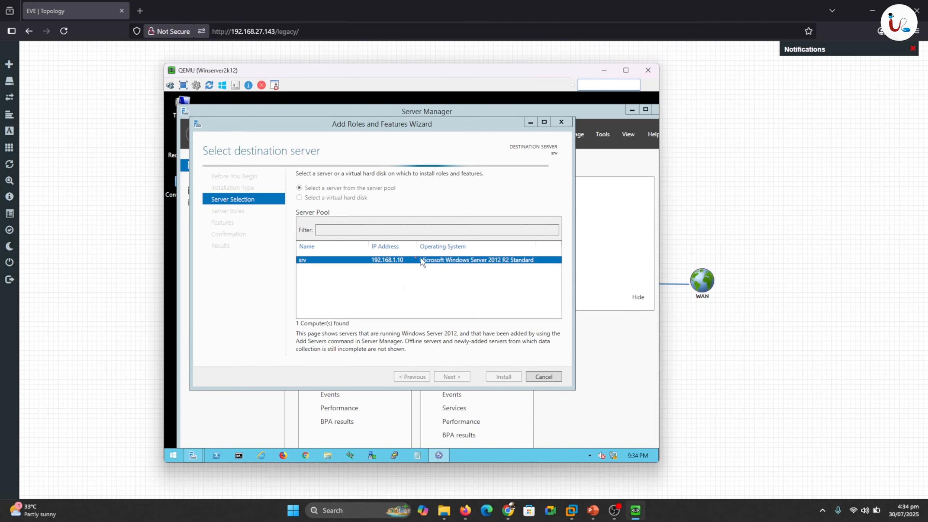
click(453, 377)
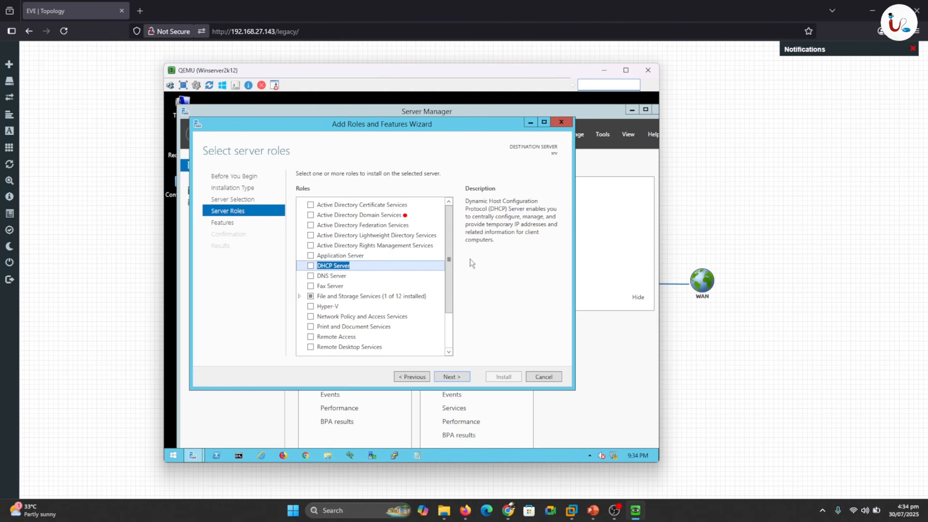
- Select the Active Directory Domain Services and DNS Server roles, adding their required management tools
drag(404, 216, 434, 210)
drag(307, 216, 300, 217)
drag(304, 277, 289, 276)
key(Escape)
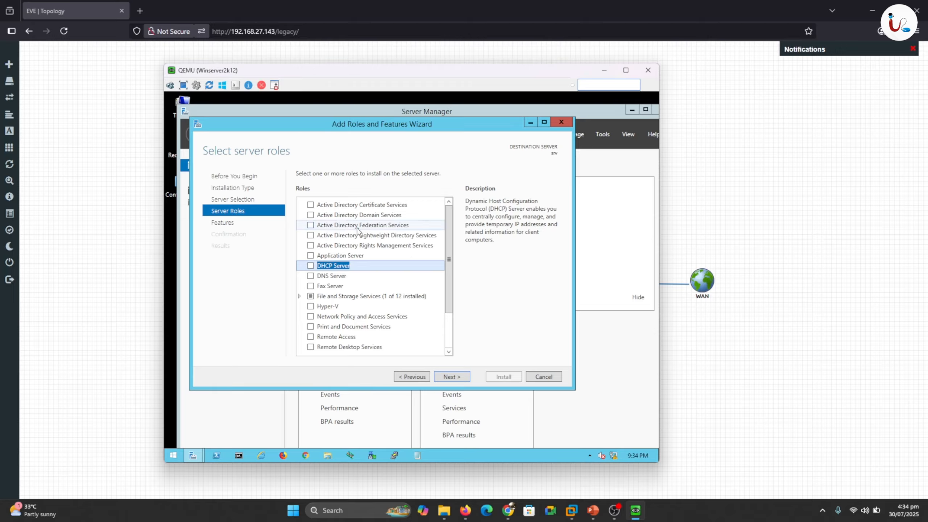
click(312, 217)
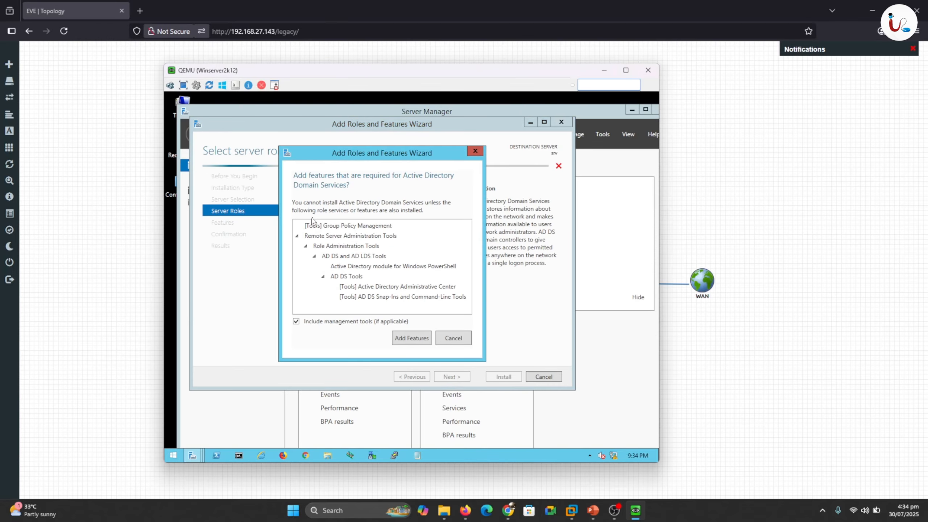
click(408, 338)
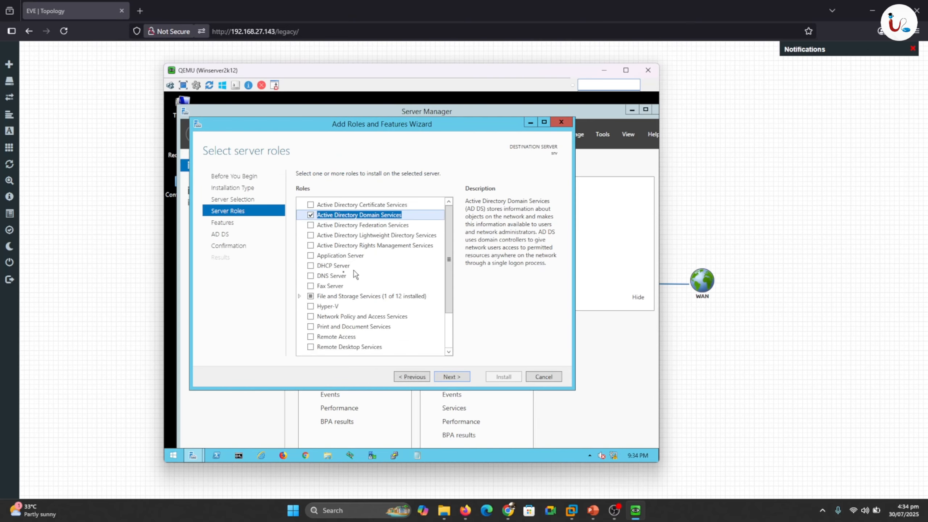
click(311, 276)
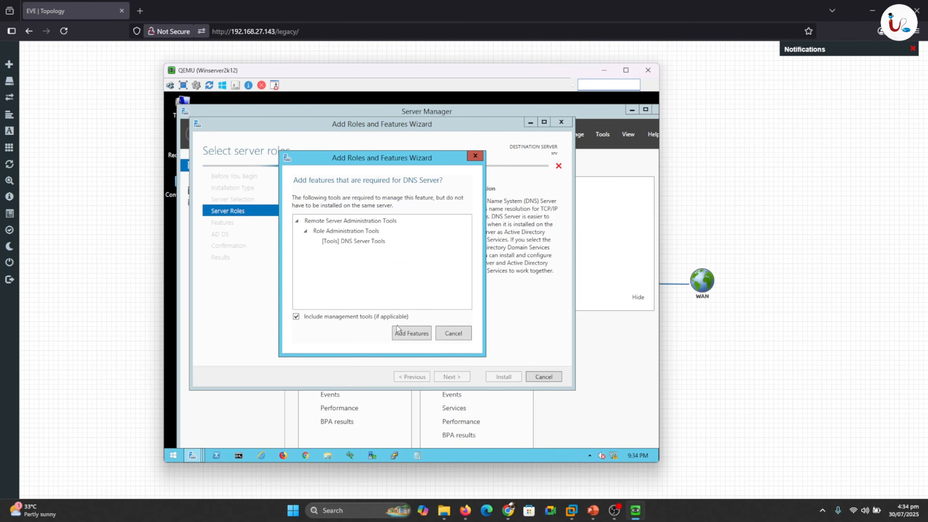
click(404, 333)
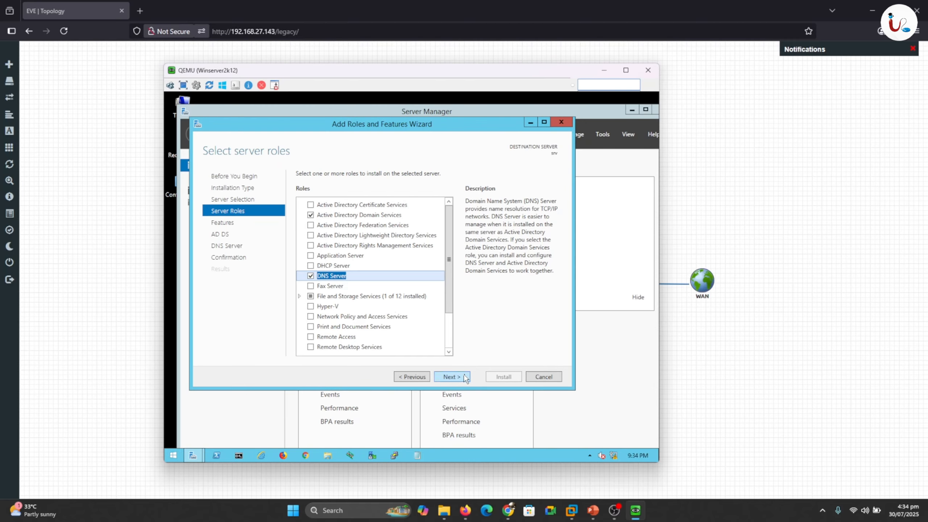
- Pass the Features, AD DS and DNS Server pages without changes and start the installation
click(451, 377)
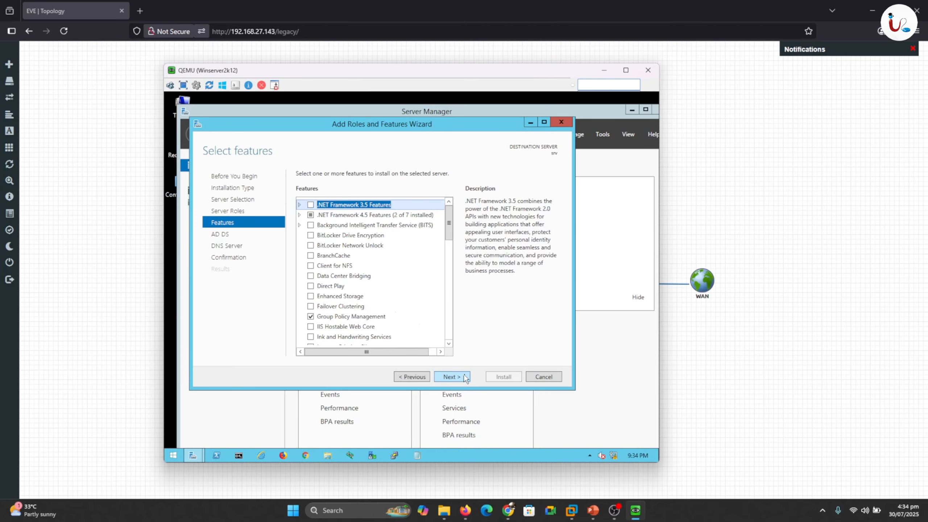
click(465, 377)
click(465, 377)
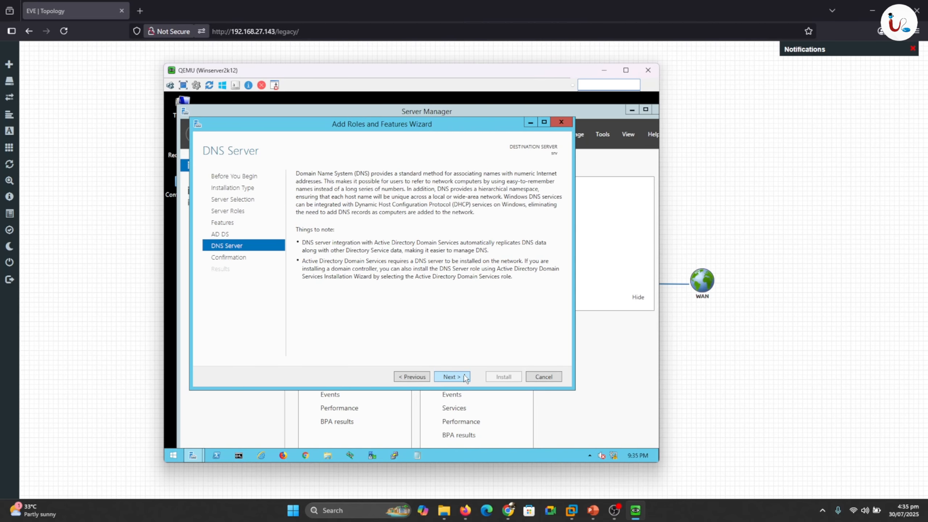
click(465, 377)
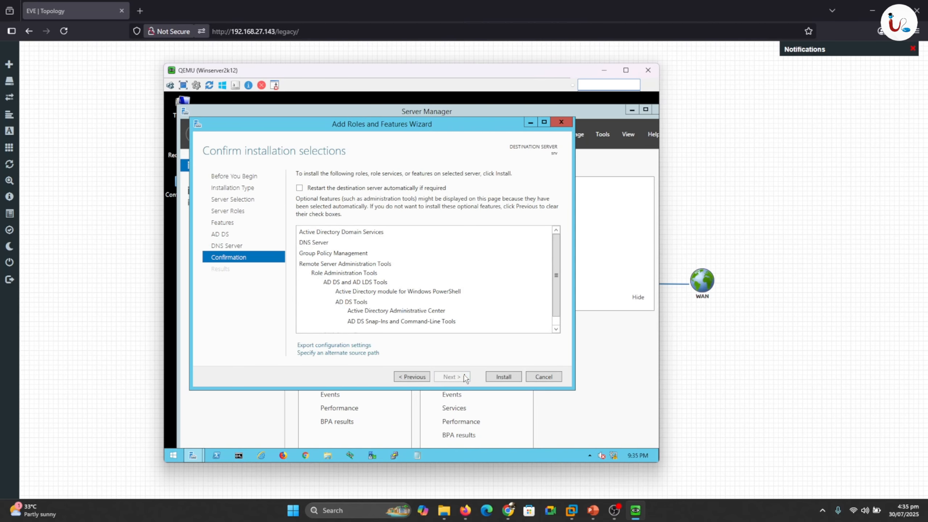
click(508, 379)
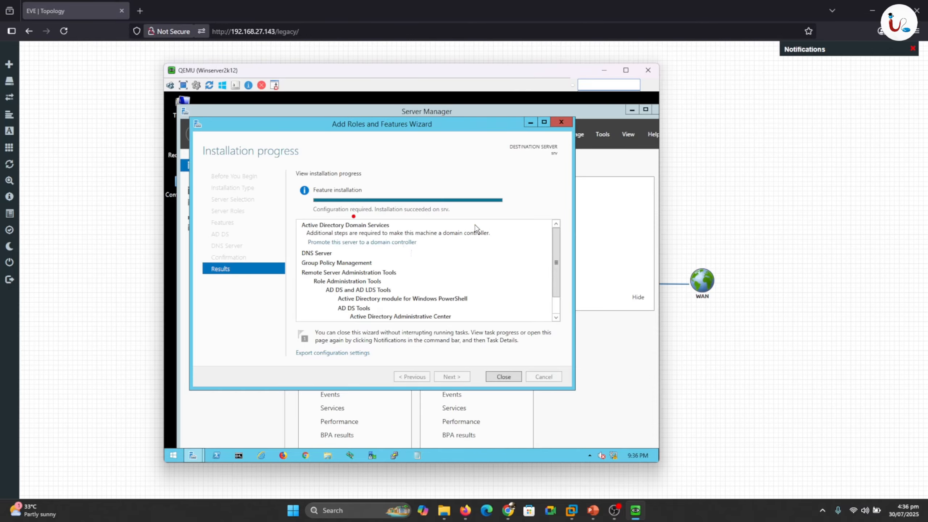
- Wait until the installation progress page reports Installation succeeded on srv
drag(339, 216, 441, 217)
key(Escape)
- Launch domain controller promotion from the notifications flag, choosing Add a new forest with root domain uita.local
click(504, 377)
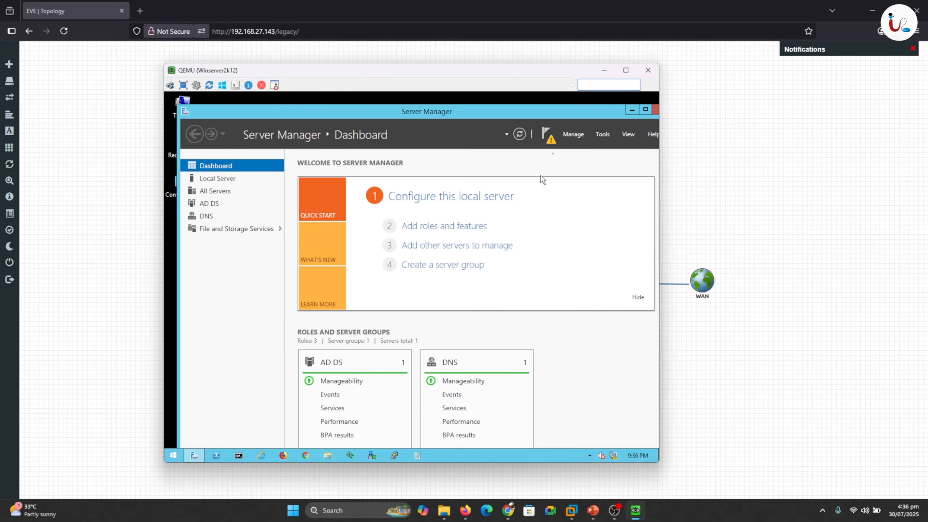
click(551, 143)
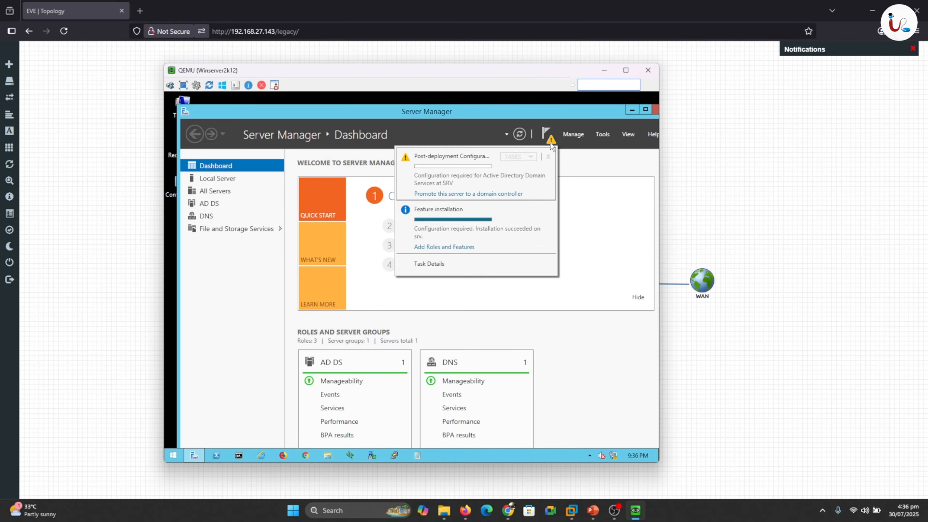
click(483, 195)
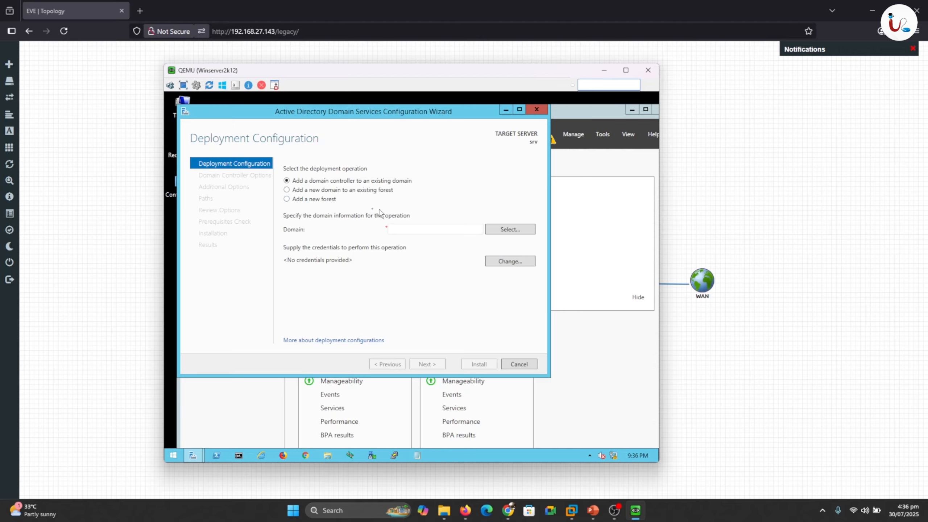
click(287, 200)
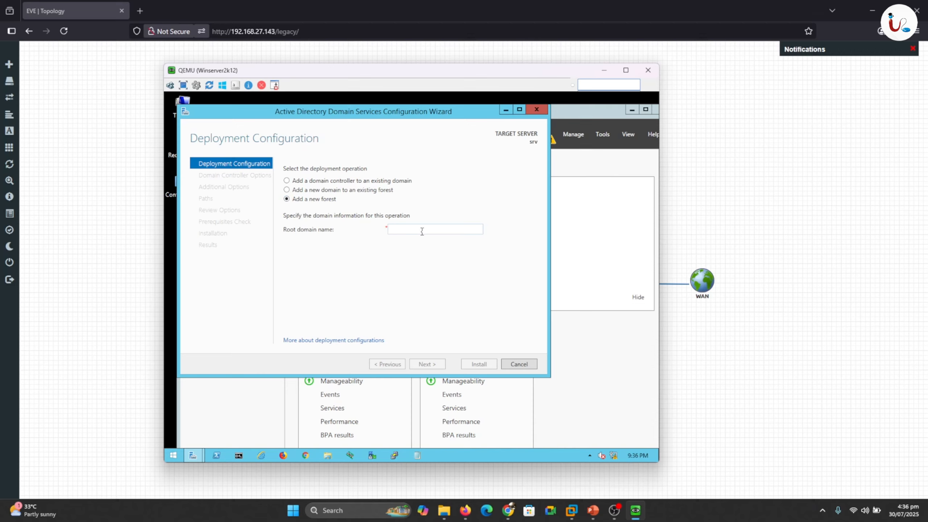
text(uit)
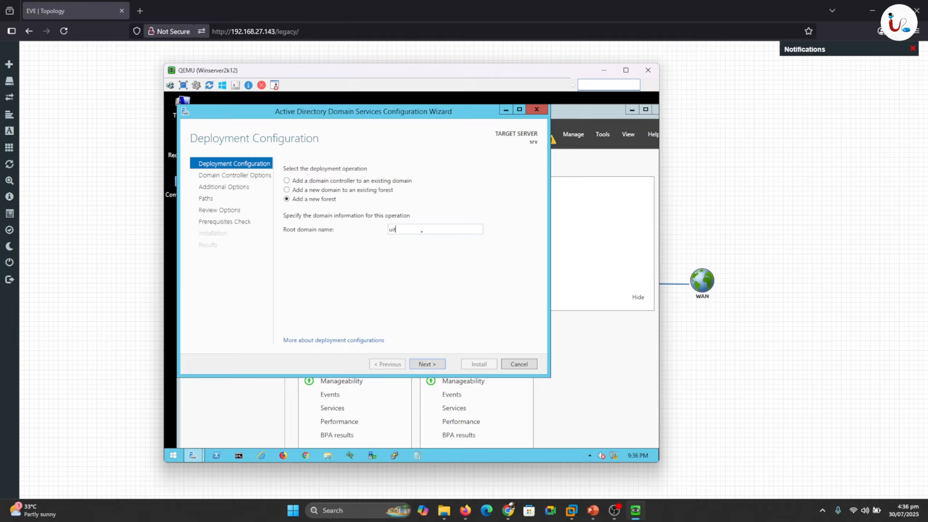
text(a.local)
- On Domain Controller Options, keep Windows Server 2012 R2 functional levels and enter the DSRM password, dismissing Sticky Keys
click(431, 364)
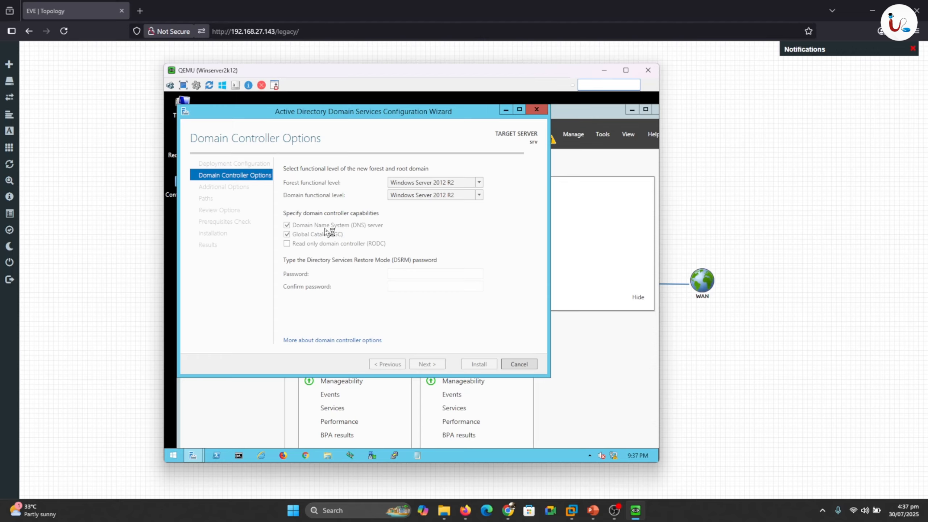
key(shift)
key(shift)
key(shift)
key(shift)
key(shift)
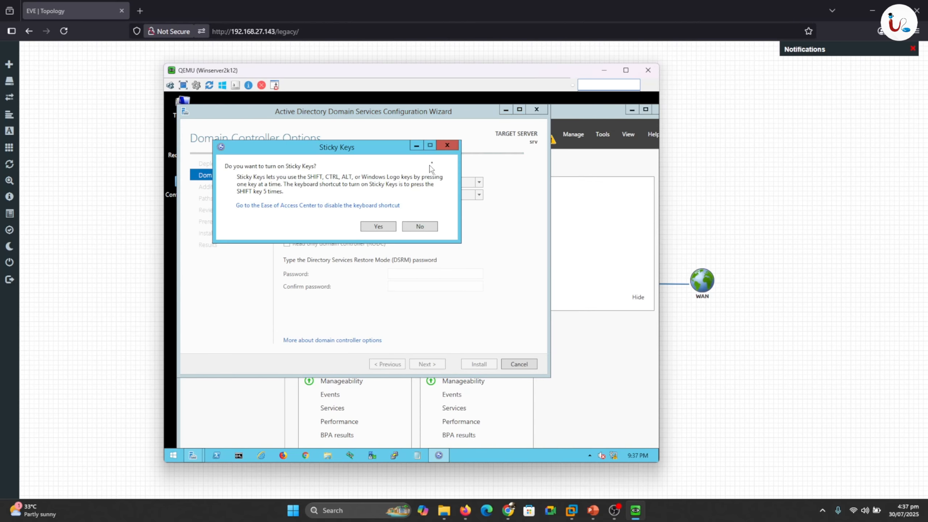
click(448, 145)
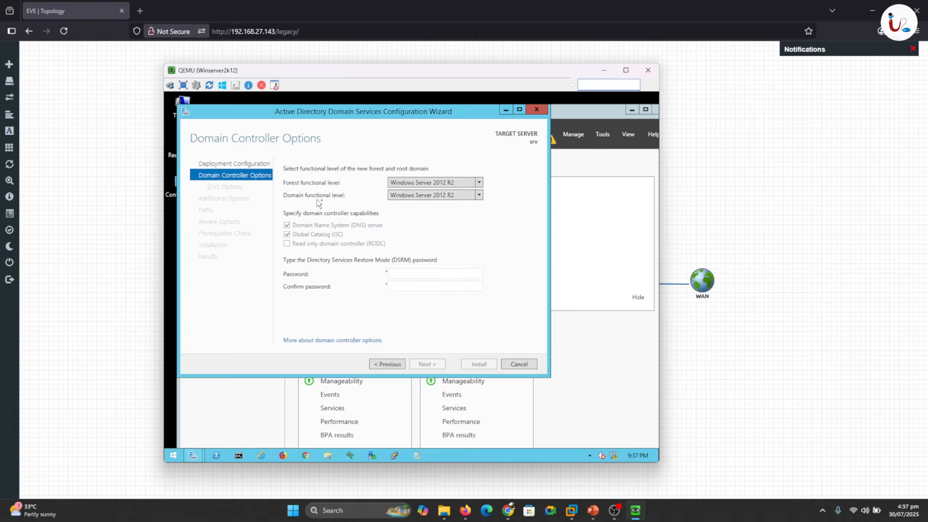
click(410, 273)
text(Pas••••Pa$$w0rd)
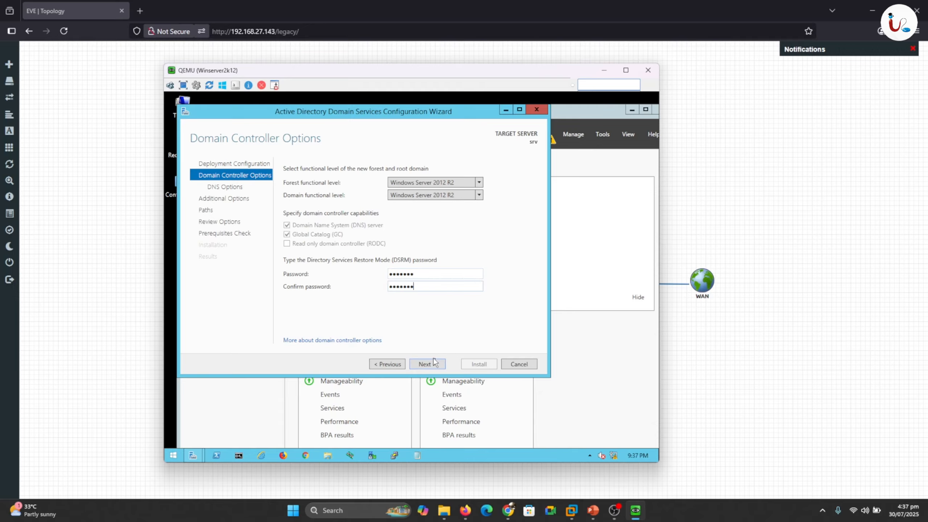
- Skip DNS delegation and keep NetBIOS name UITA plus the default database, log and SYSVOL paths
click(435, 363)
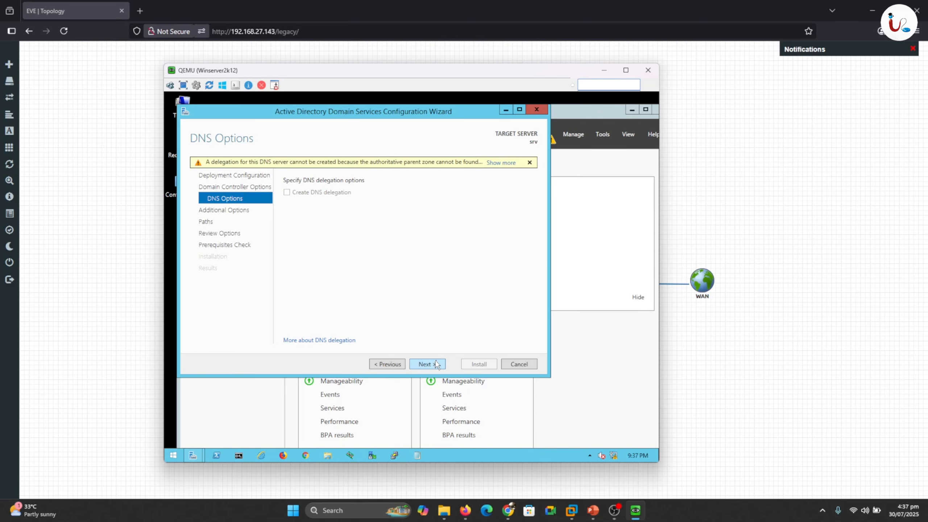
click(438, 365)
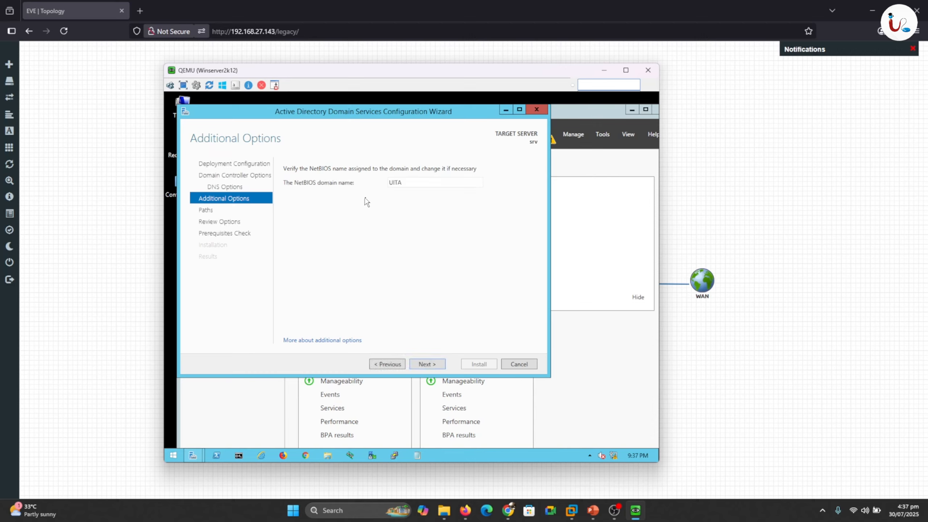
click(434, 363)
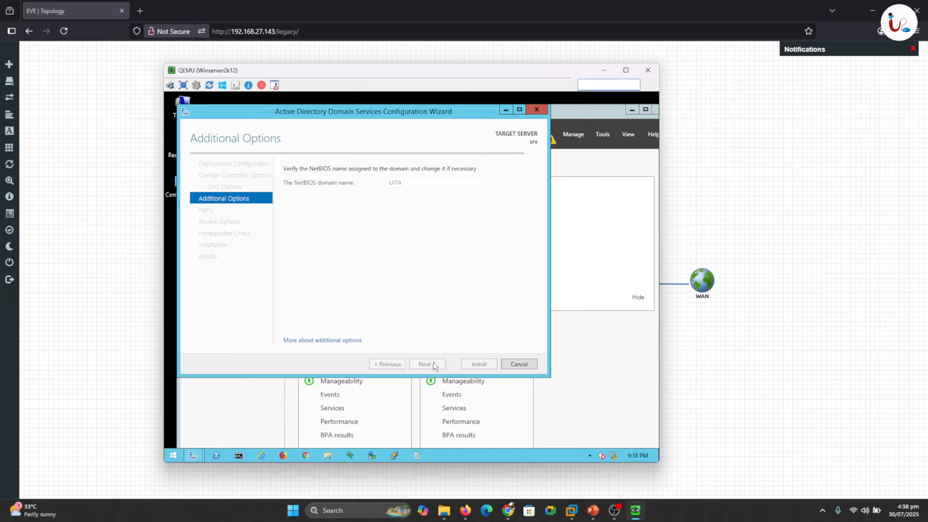
click(435, 365)
click(435, 364)
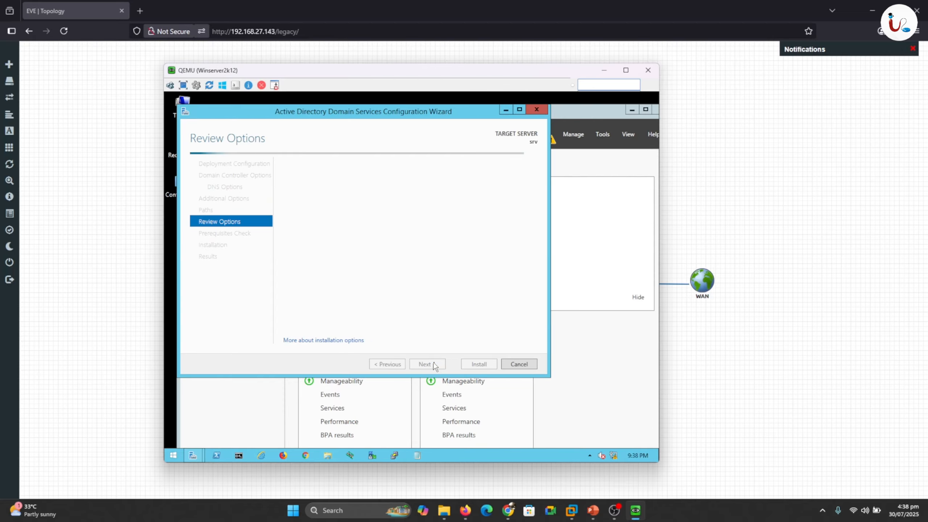
- Run the prerequisites check and install AD DS, dismissing the Sticky Keys prompts along the way
click(435, 364)
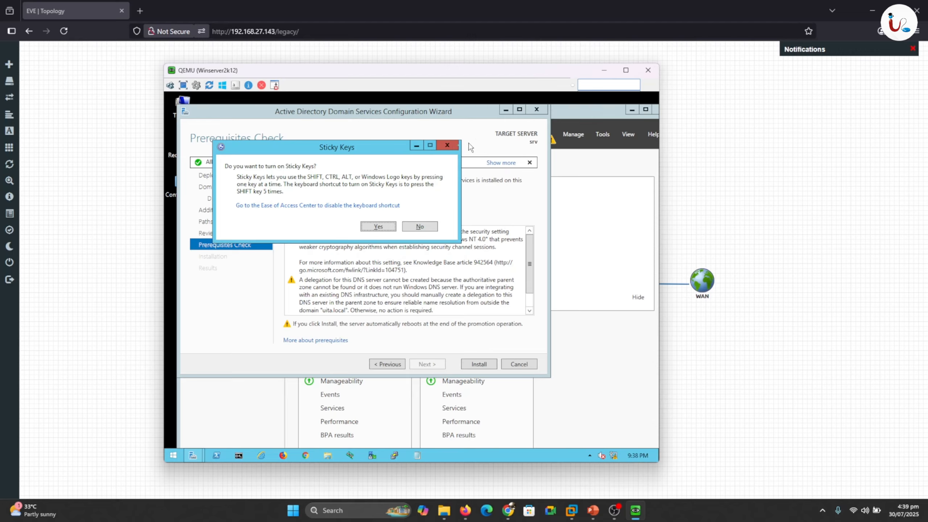
click(448, 145)
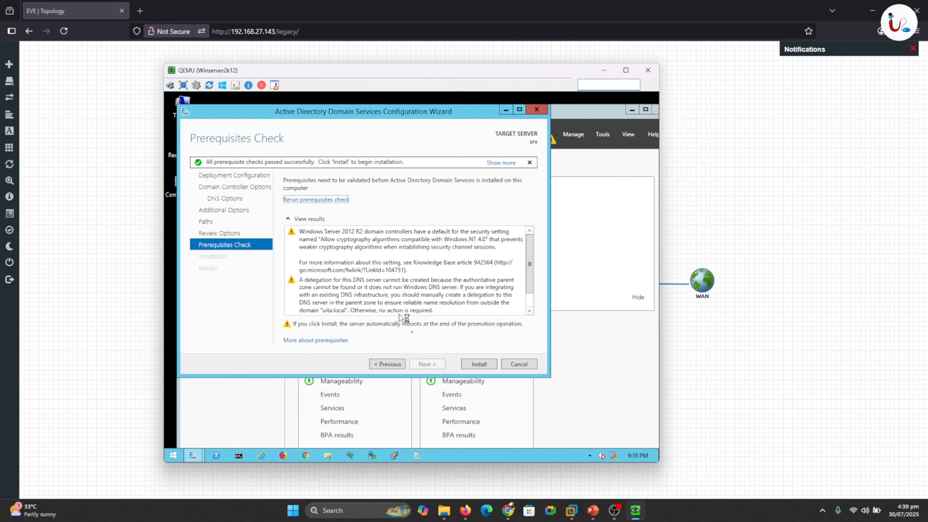
click(483, 365)
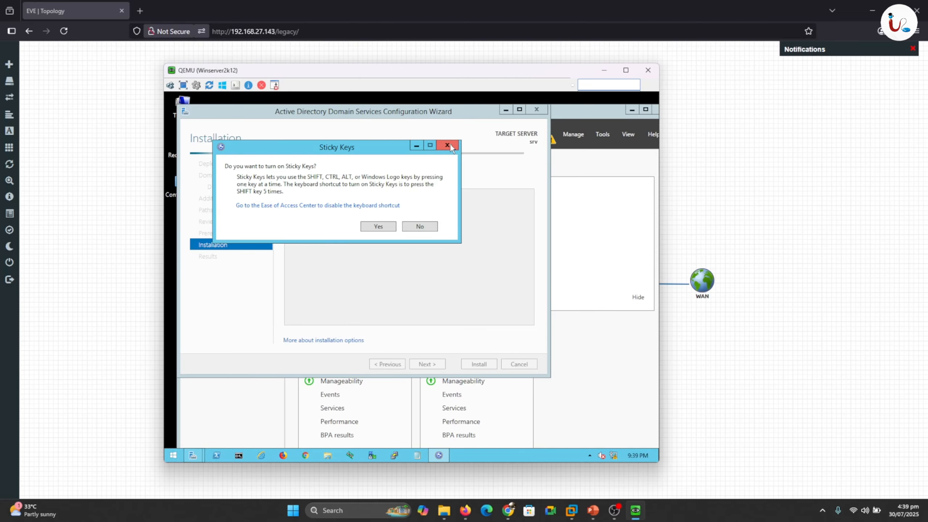
click(448, 146)
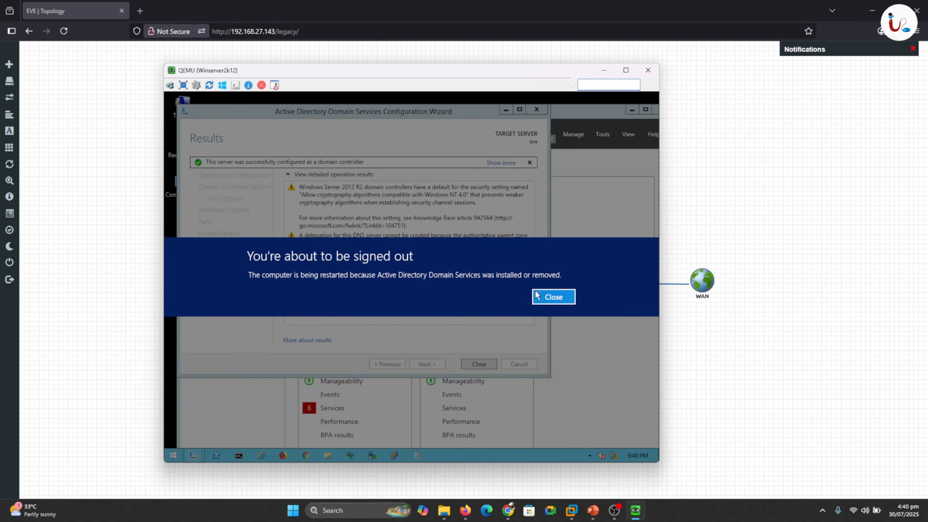
- Dismiss the sign-out notice, send Ctrl+Alt+Del and submit the administrator password
click(549, 298)
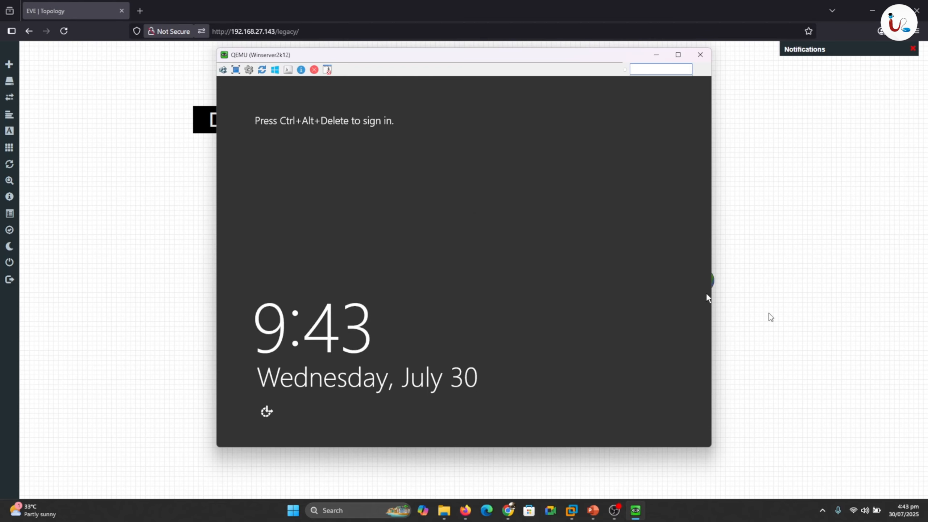
click(223, 70)
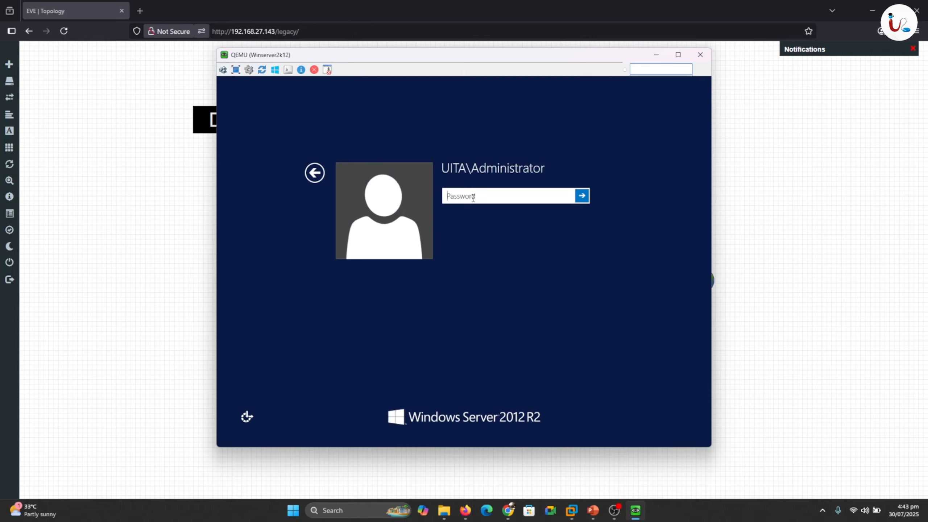
key(shift)
key(shift)
key(shift)
key(shift)
key(shift)
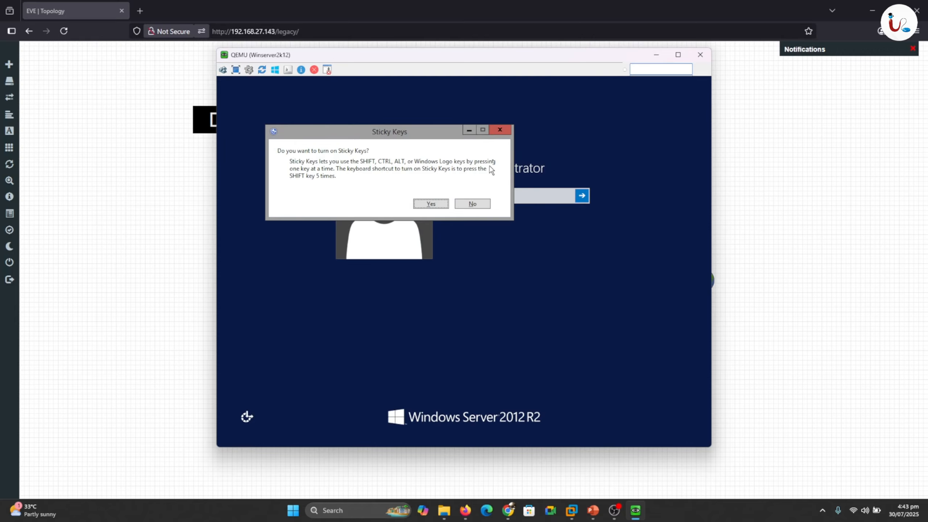
click(504, 132)
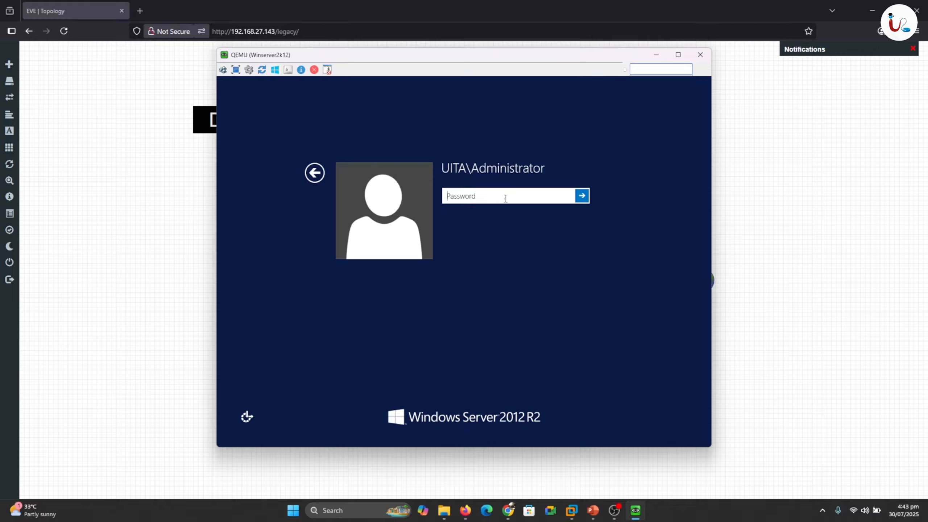
text(P)
key(Return)
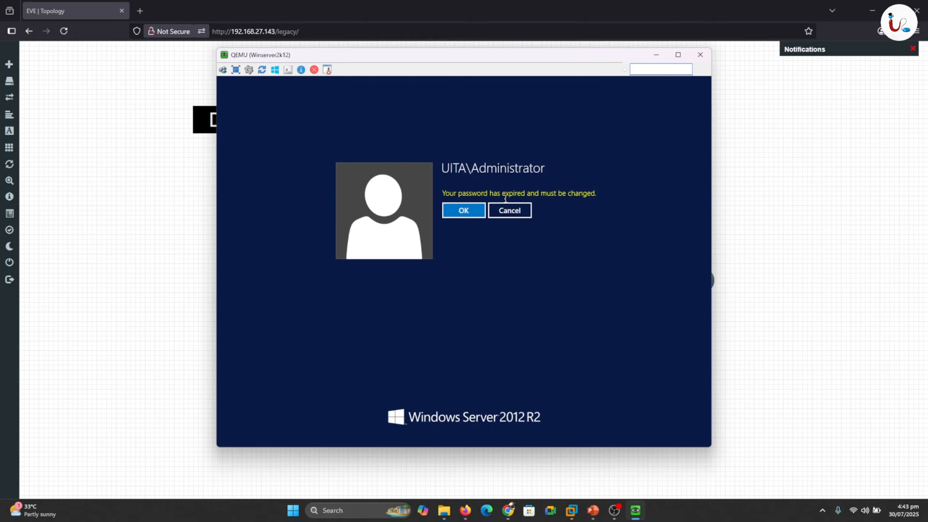
- Replace the expired administrator password with a new, confirmed one and finish signing in
click(472, 211)
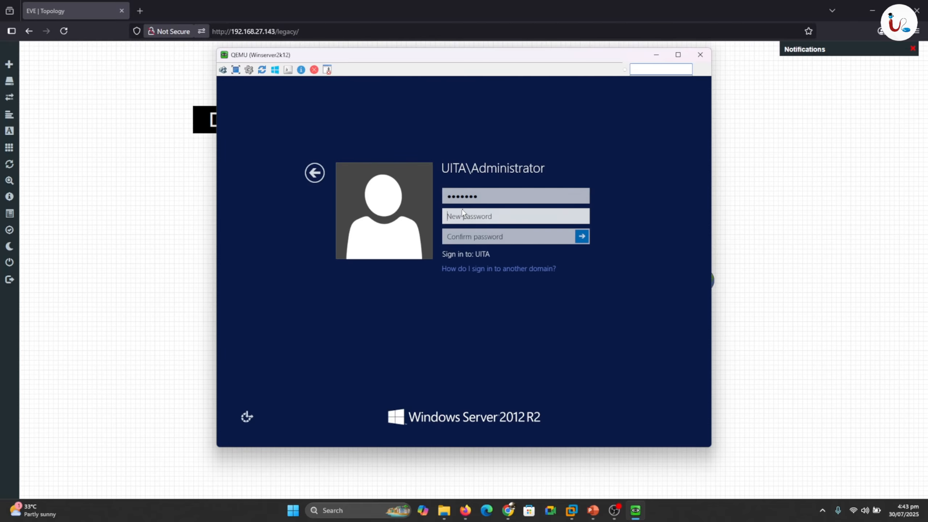
text(•••)
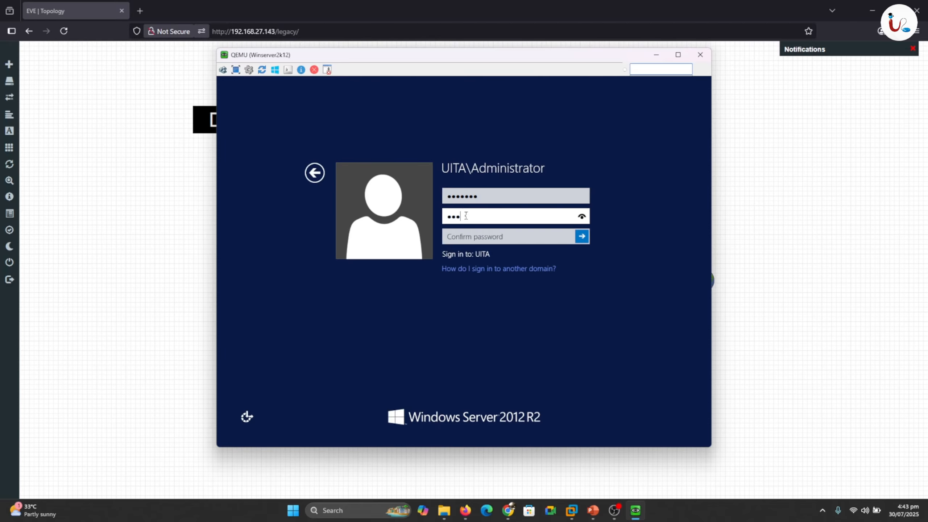
key(Tab)
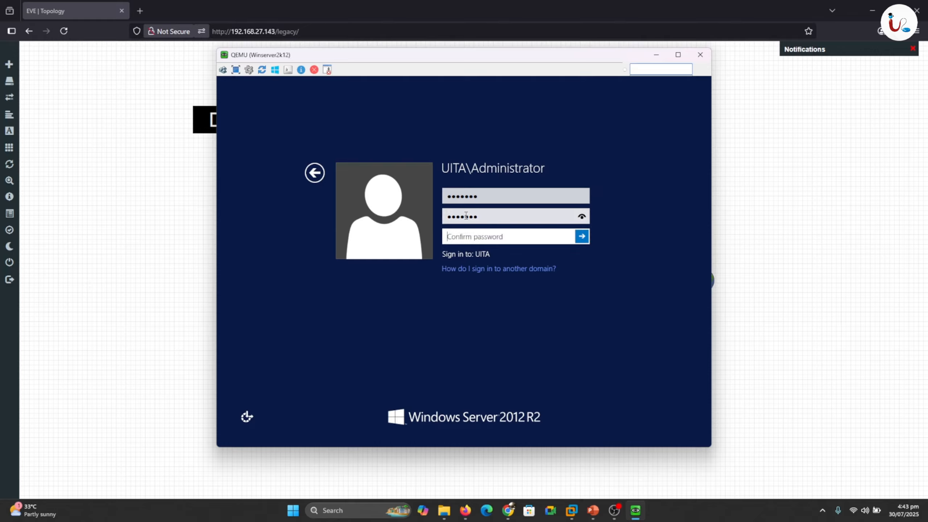
text(•••••)
key(Return)
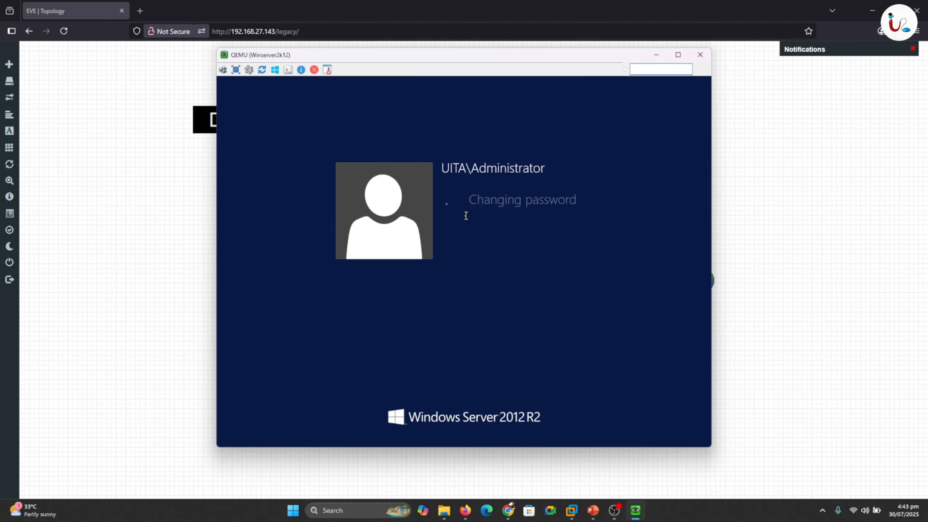
click(466, 212)
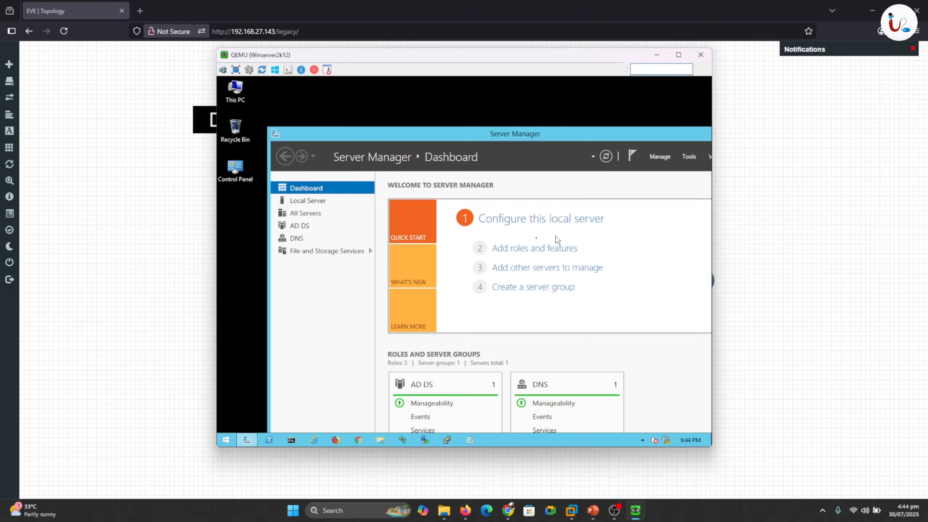
- Check the Local Server properties showing 192.168.1.10 and domain uita.local, then launch DNS Manager from Tools
click(309, 203)
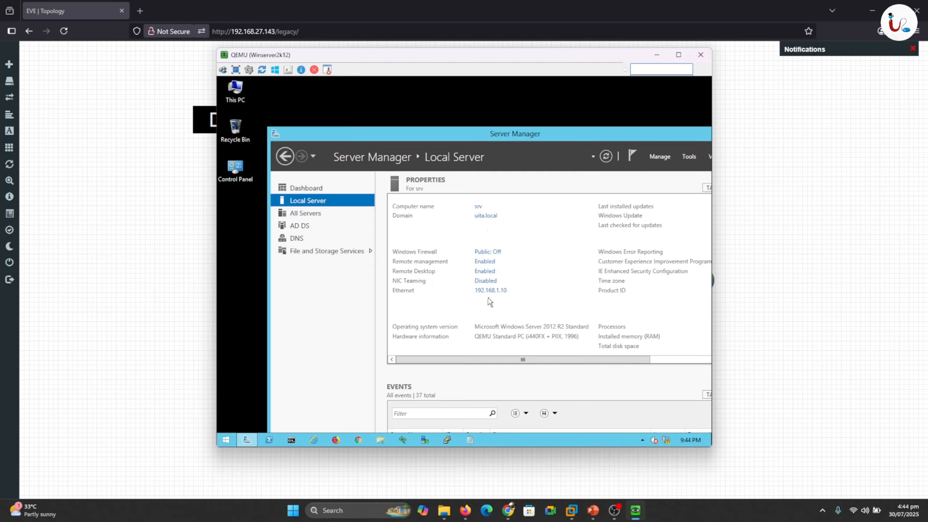
drag(506, 304, 475, 303)
drag(523, 360, 592, 357)
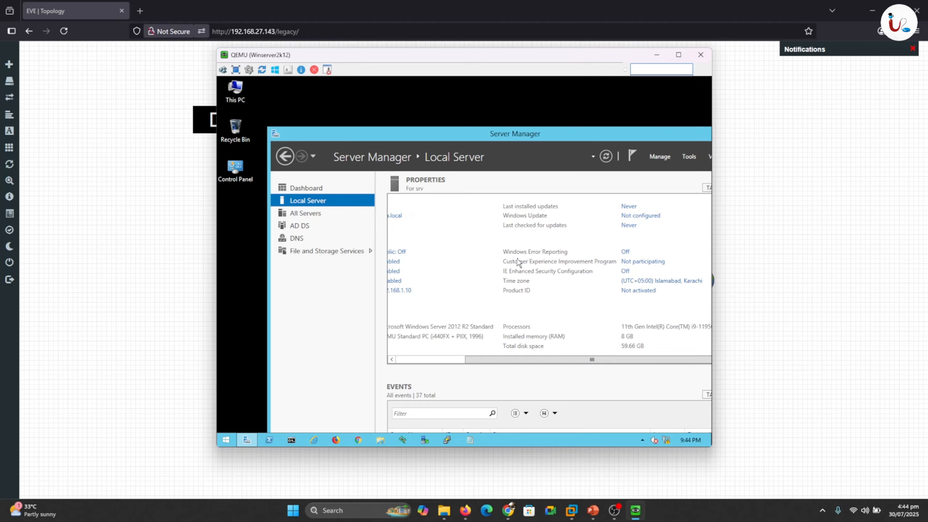
click(689, 157)
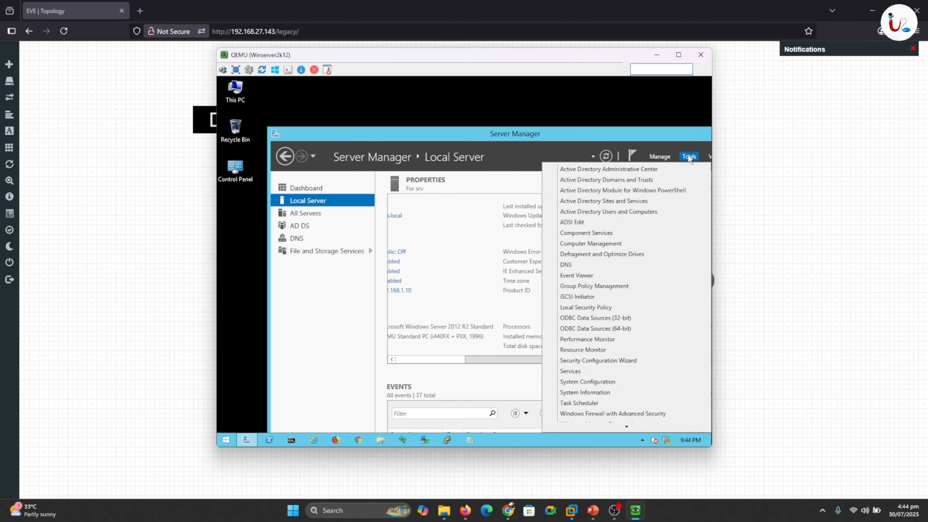
click(569, 266)
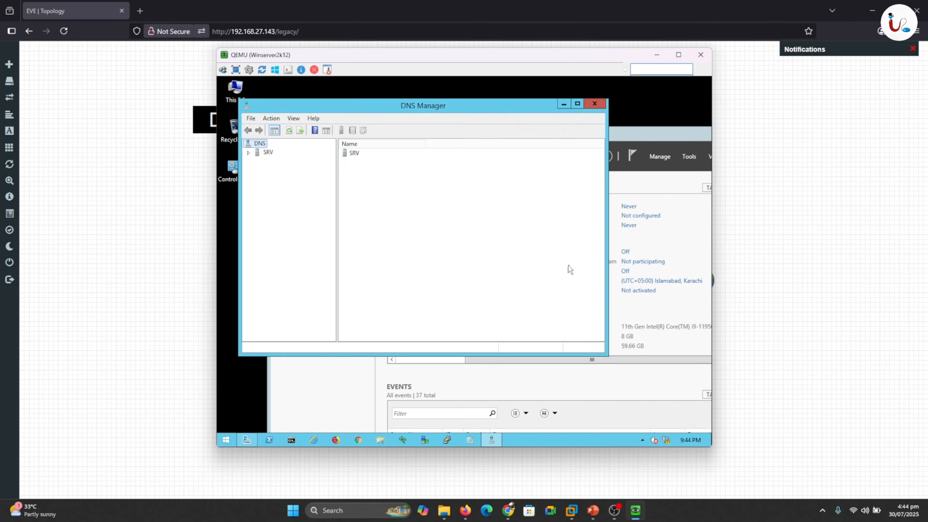
- Expand SRV > Forward Lookup Zones > uita.local to see srv at 192.168.1.10, then right-click Reverse Lookup Zones
click(248, 154)
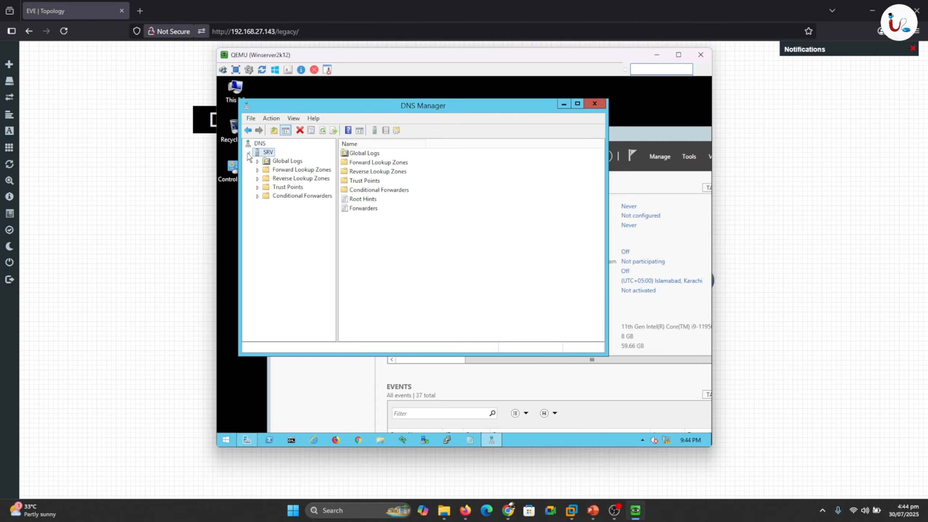
click(258, 170)
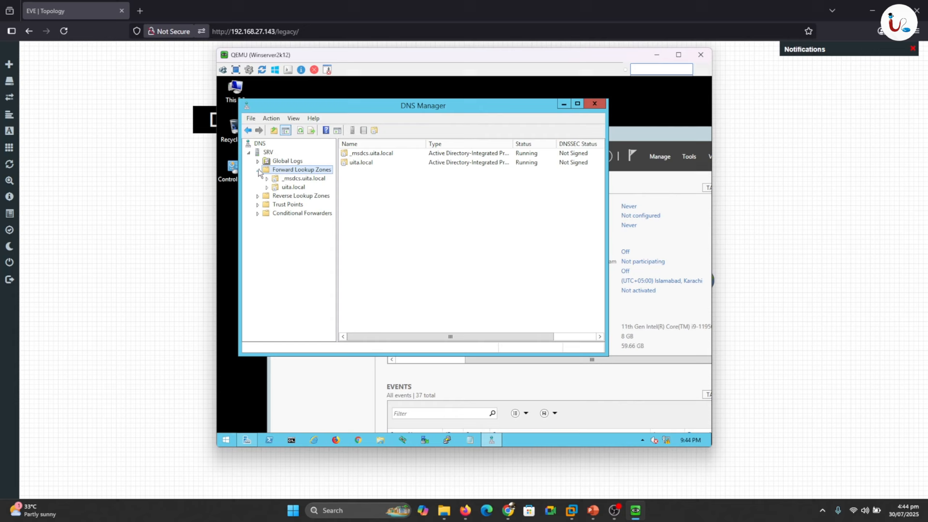
click(291, 188)
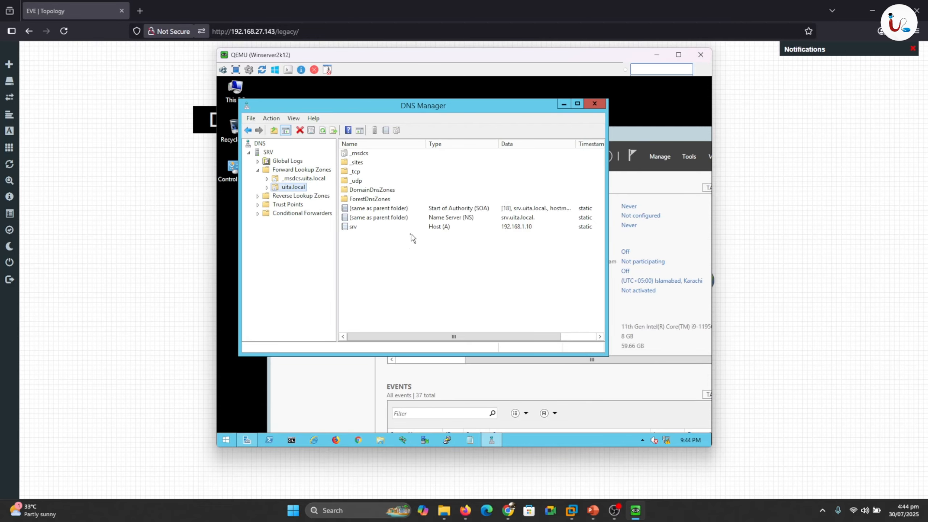
right_click(503, 242)
mouse_move(511, 237)
mouse_down()
mouse_move(541, 221)
mouse_move(438, 218)
mouse_move(336, 232)
mouse_move(508, 244)
mouse_up()
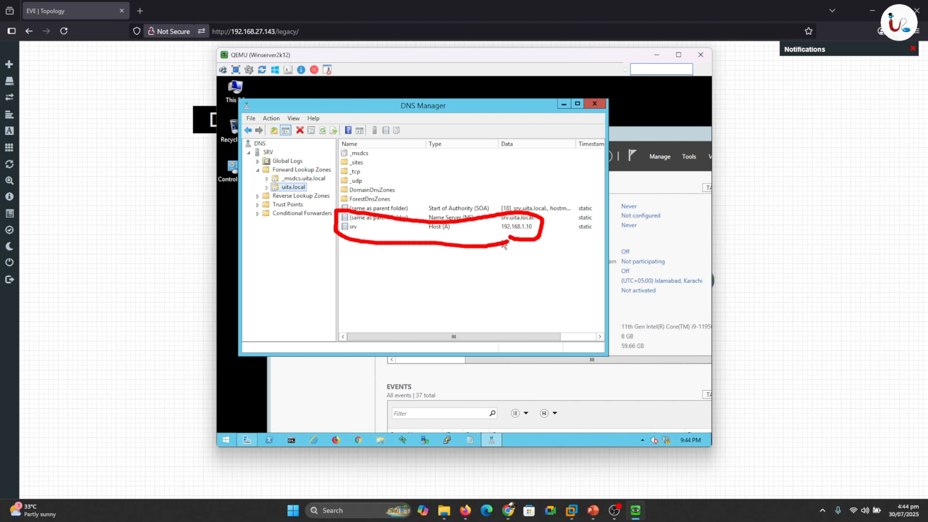
key(Escape)
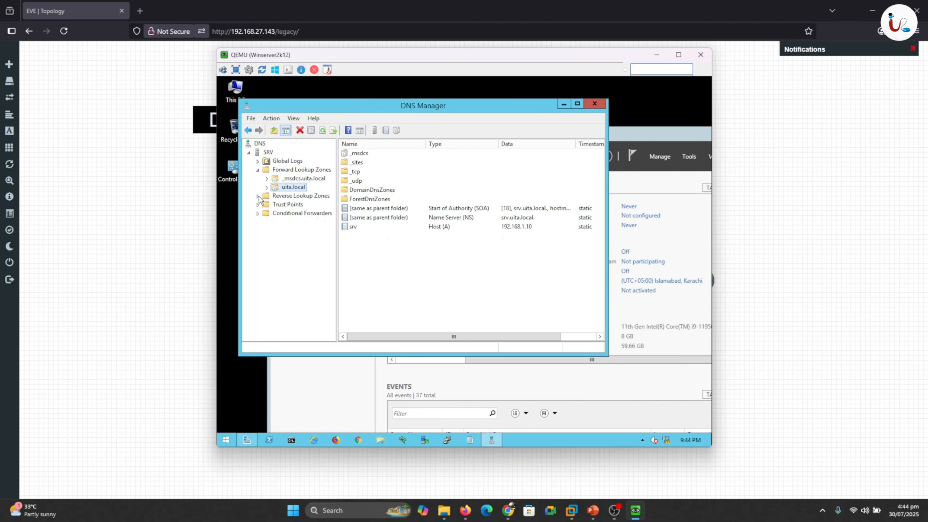
click(291, 197)
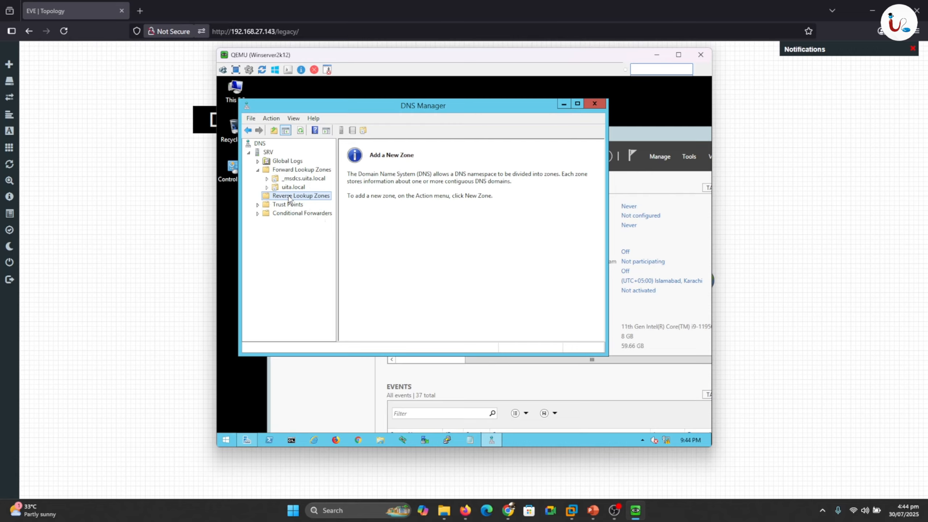
right_click(289, 199)
- Start a new reverse lookup zone as an AD-integrated primary zone with the default replication scope
click(305, 203)
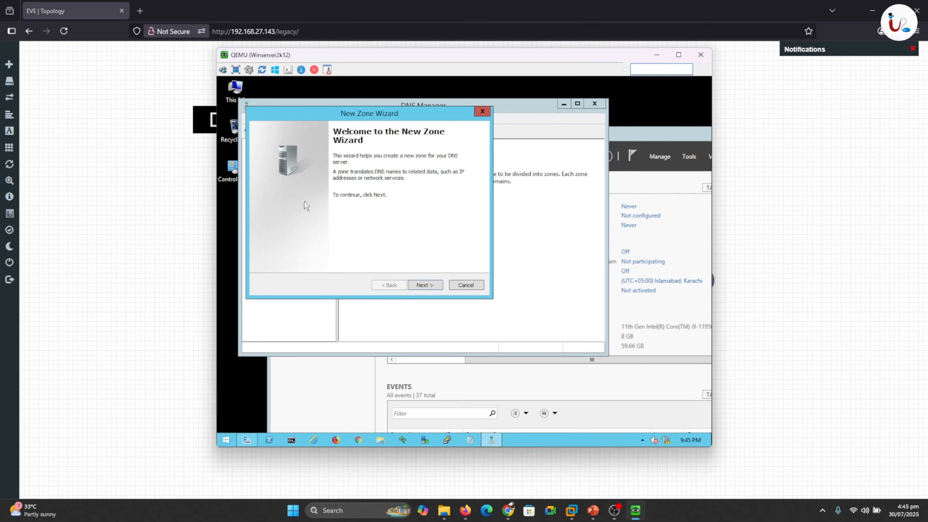
click(428, 286)
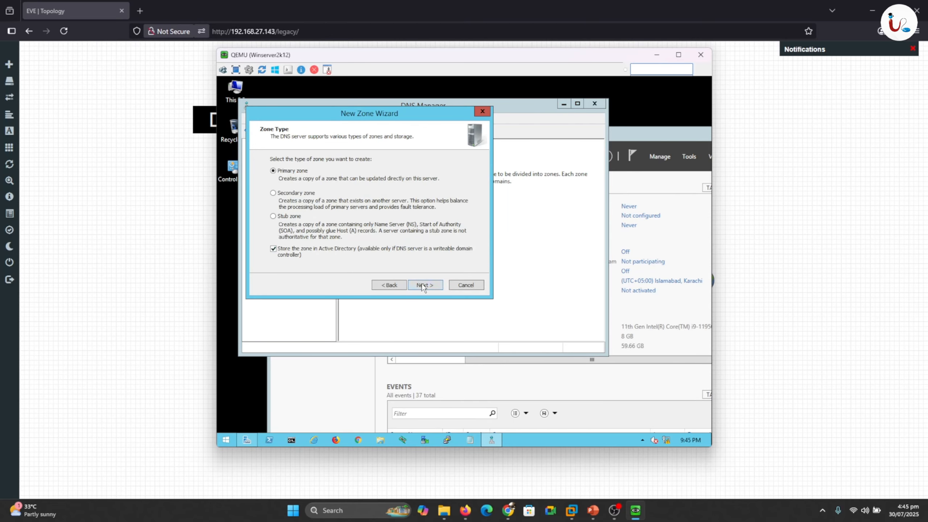
click(424, 287)
click(424, 286)
click(425, 285)
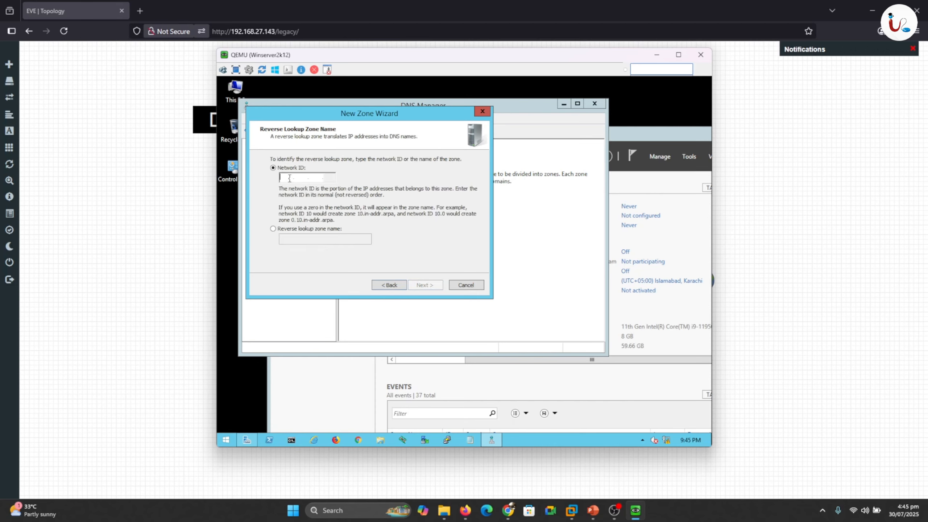
- Enter network ID 192.168.1, keep secure-only dynamic updates, finish, and select 1.168.192.in-addr.arpa
text(192.168.1.)
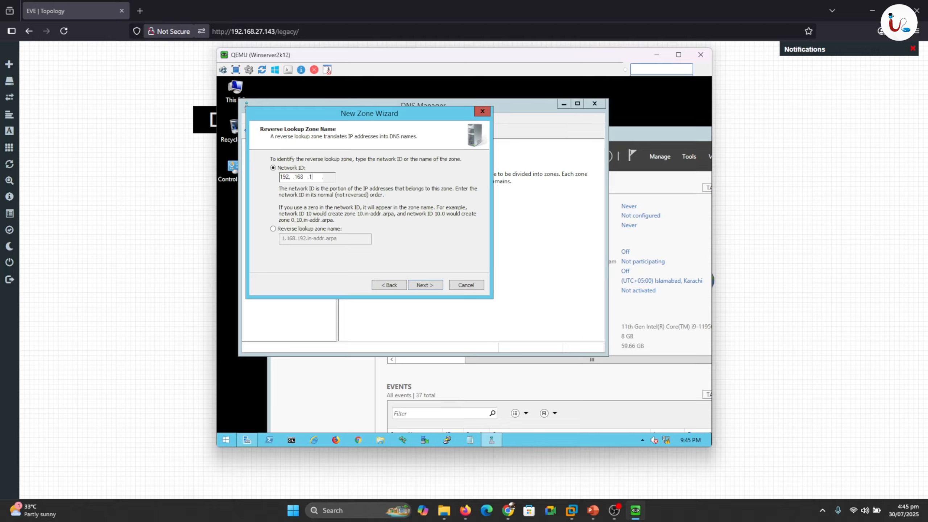
click(424, 285)
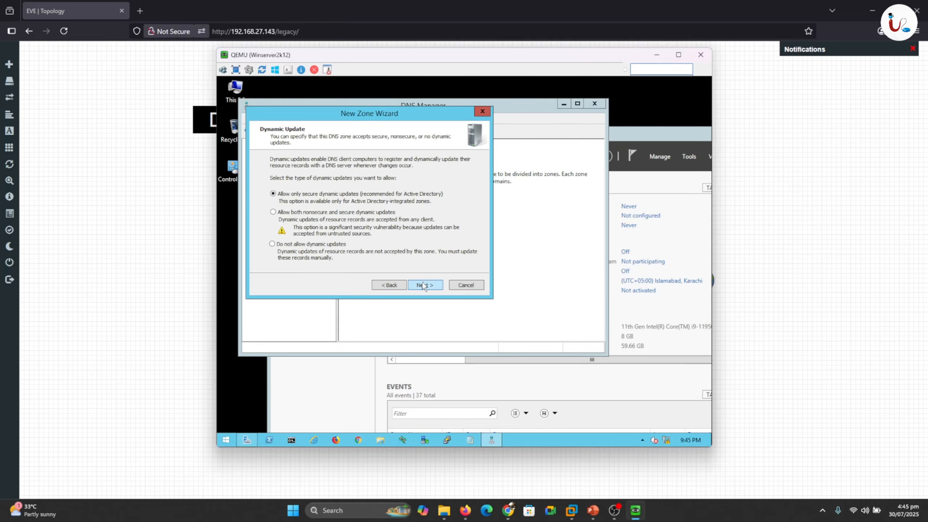
click(424, 286)
click(424, 286)
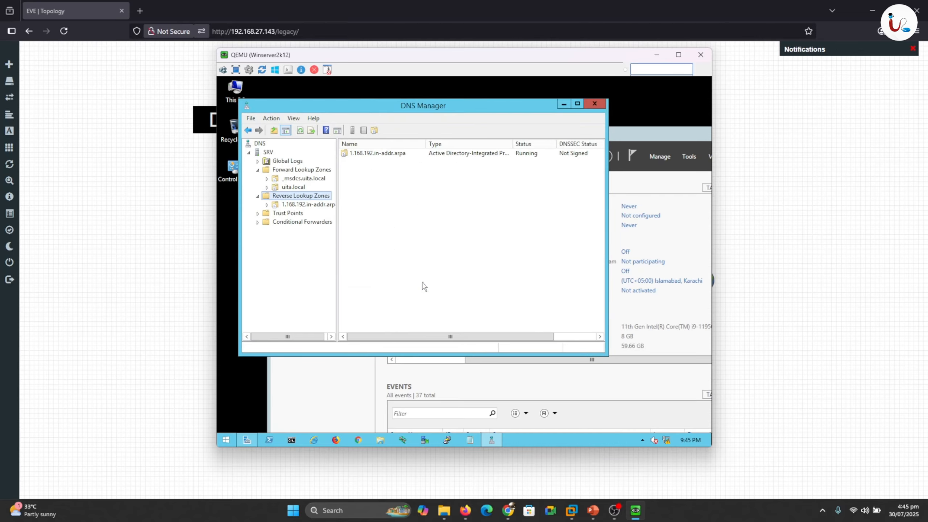
click(270, 205)
- Create a PTR record in 1.168.192.in-addr.arpa pointing 192.168.1.10 to the uita.local srv host
right_click(390, 198)
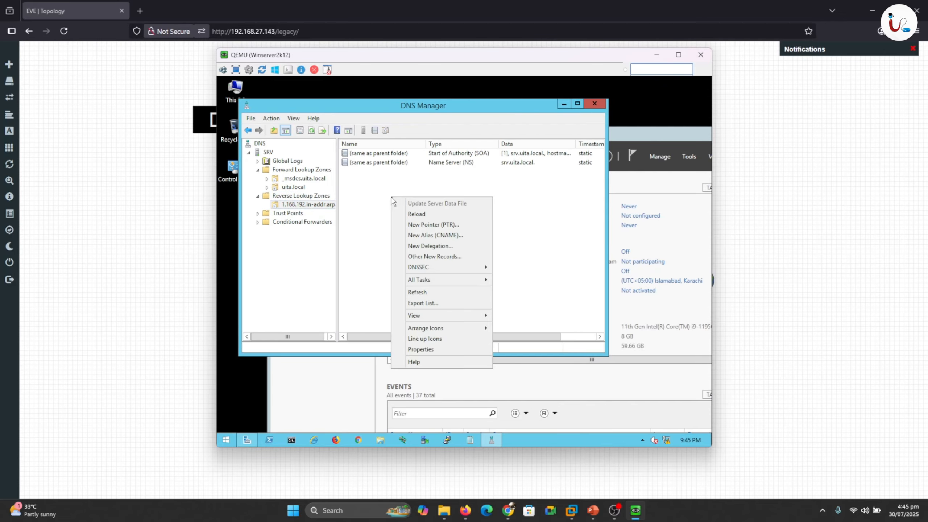
click(418, 225)
click(487, 214)
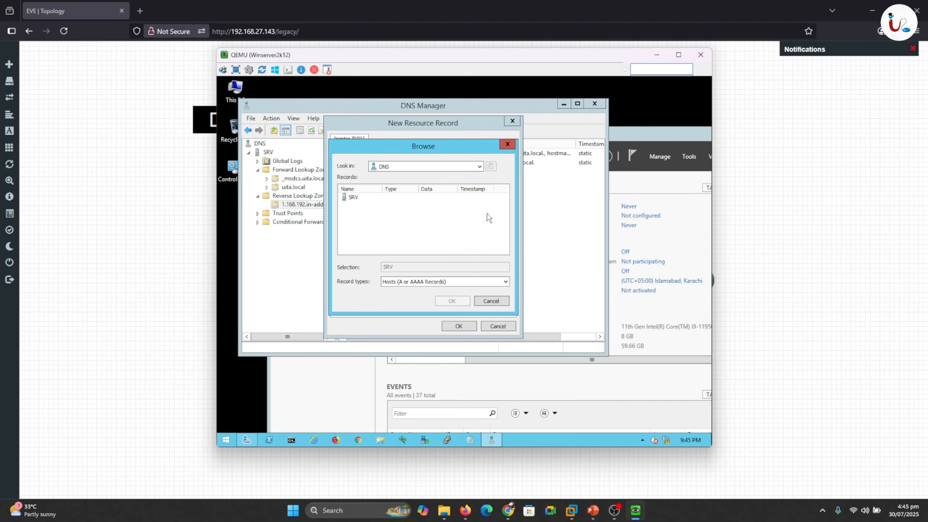
double_click(353, 198)
double_click(357, 200)
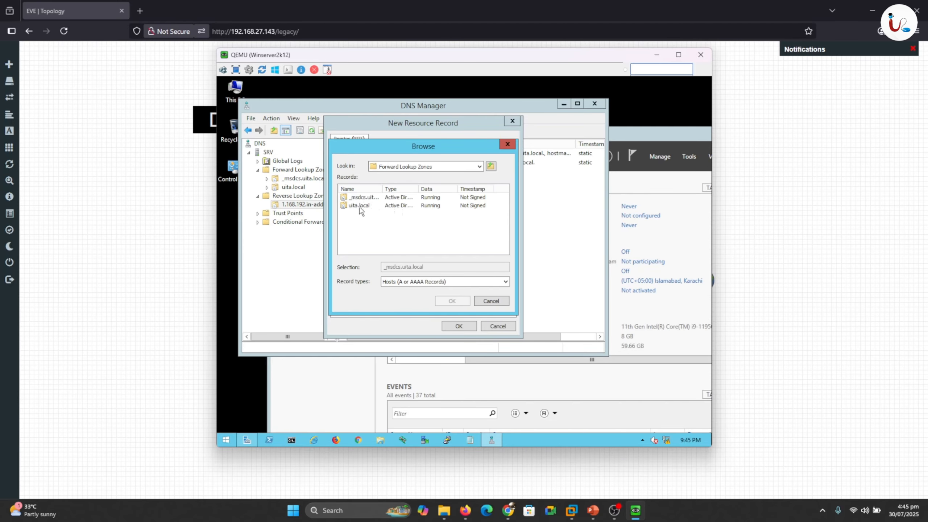
double_click(357, 205)
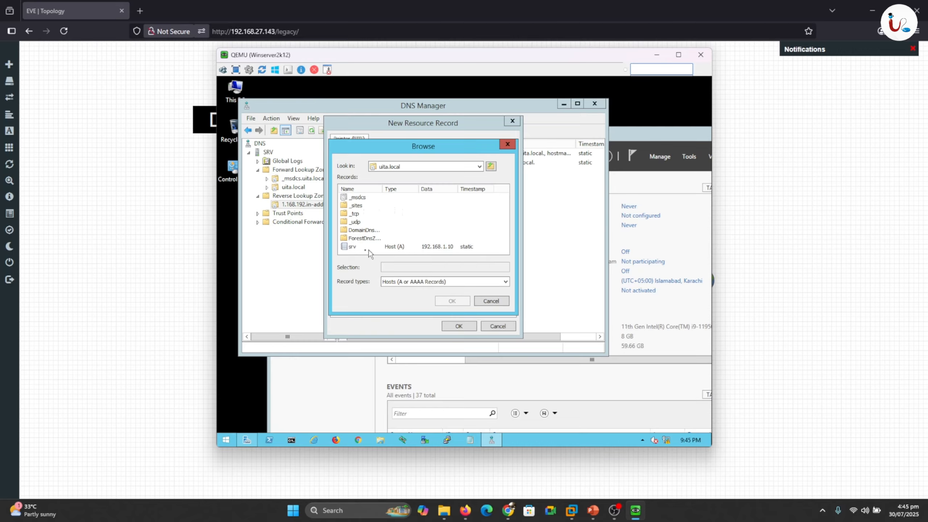
double_click(352, 249)
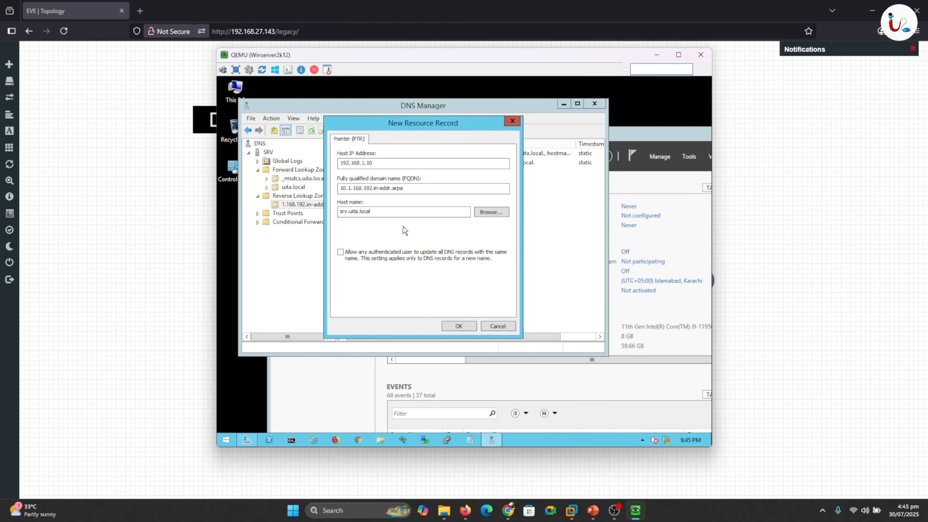
click(460, 326)
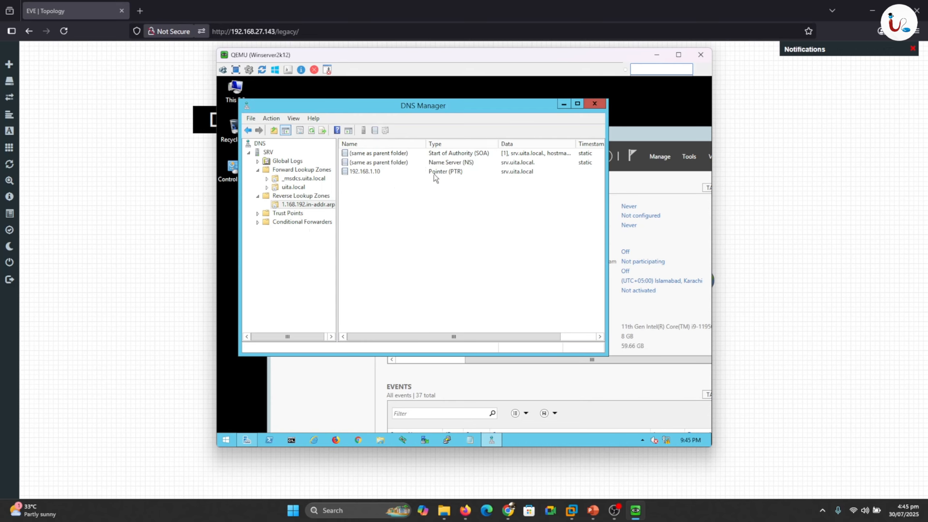
- Close DNS Manager and minimize the Winserver2k12 console to reveal the lab topology
click(594, 104)
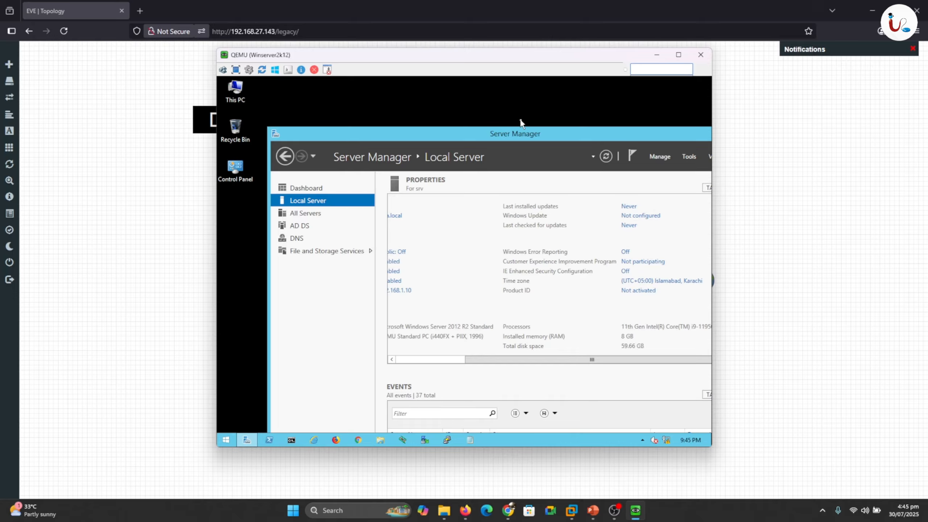
click(656, 58)
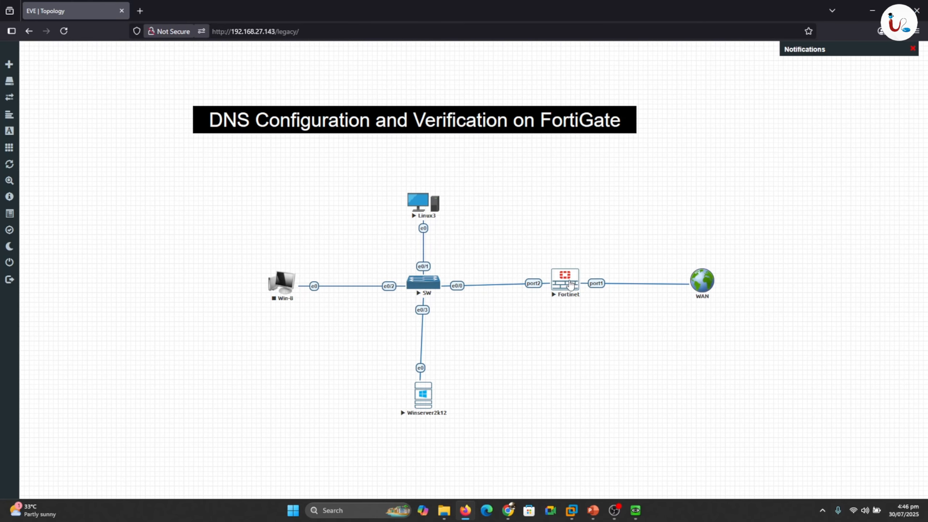
- Open the Fortinet node's console and log in with the admin account
click(571, 285)
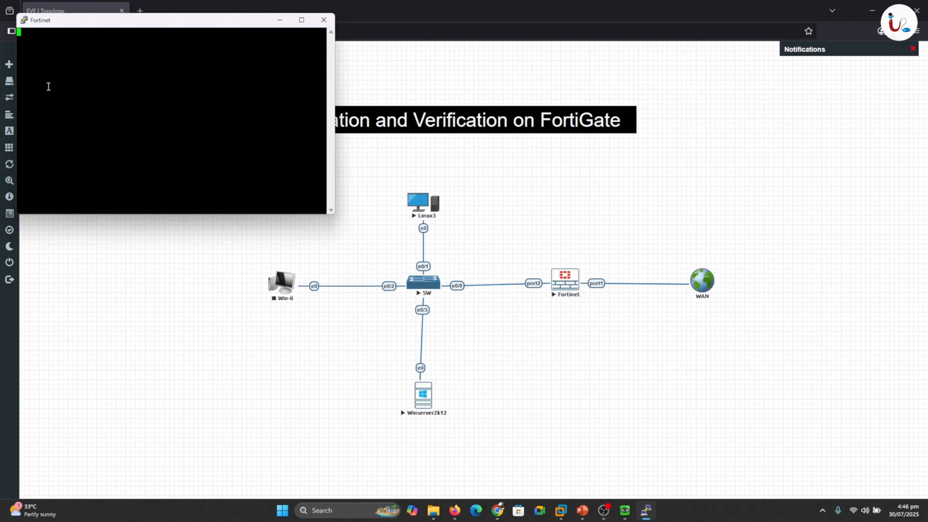
key(Return)
text(adm)
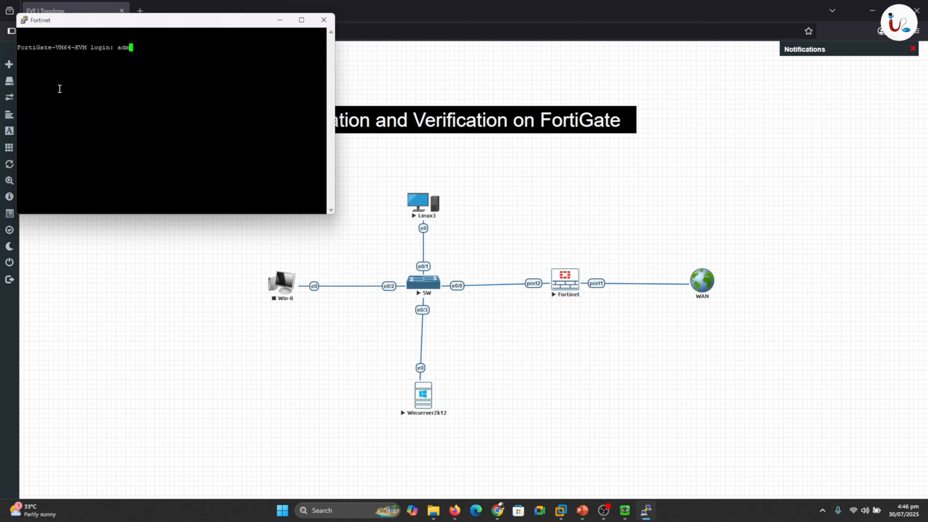
text(in)
key(Return)
key(Return)
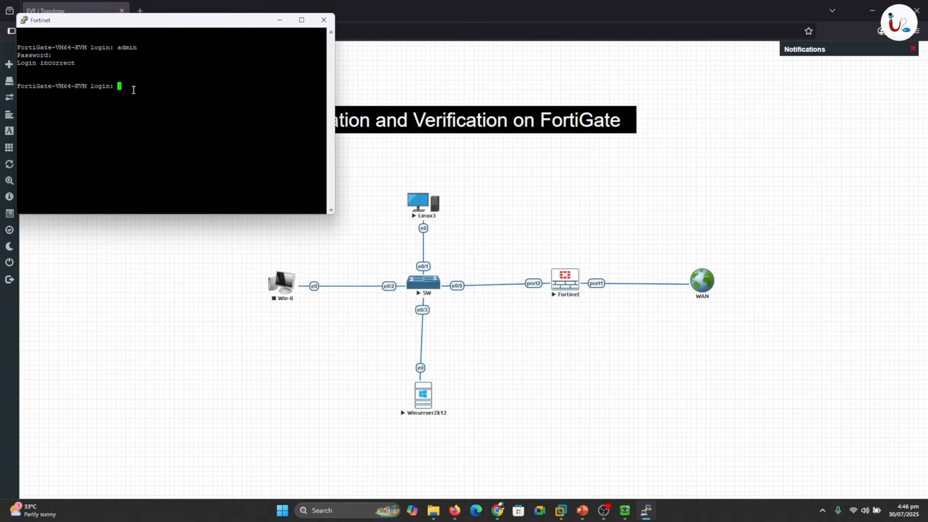
text(admin)
key(Return)
key(Return)
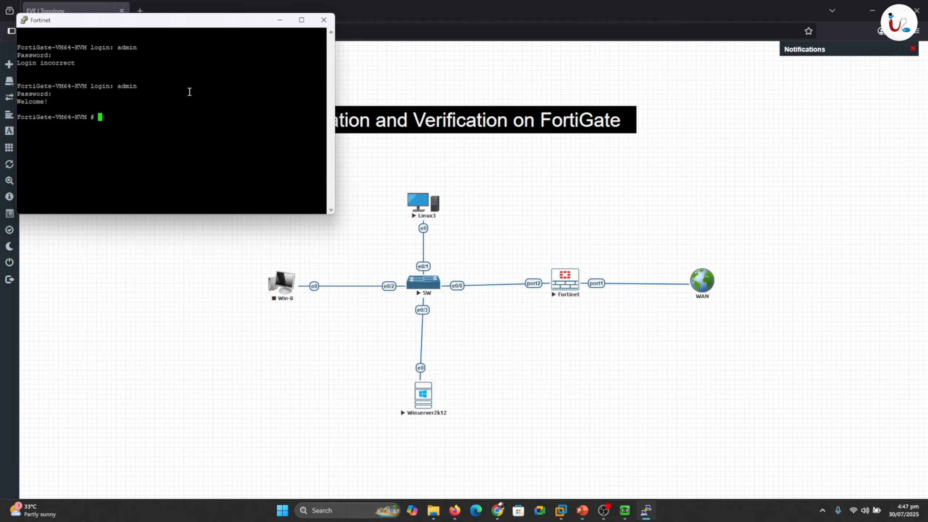
- Run 'sh sys interface' and copy port1's DHCP address 192.168.27.129
key(ctrl+2)
drag(640, 269, 675, 246)
key(Escape)
text(sh sys inte)
key(Tab)
text(?)
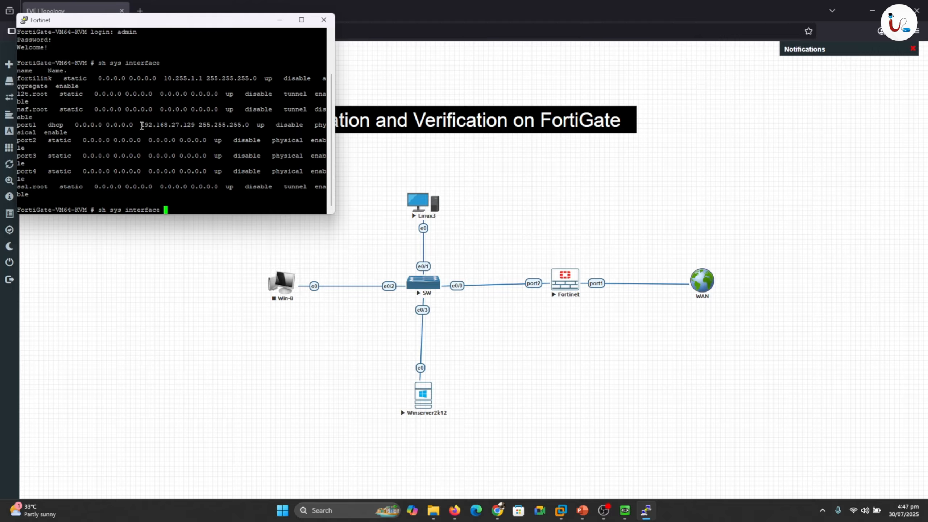
drag(142, 126, 192, 126)
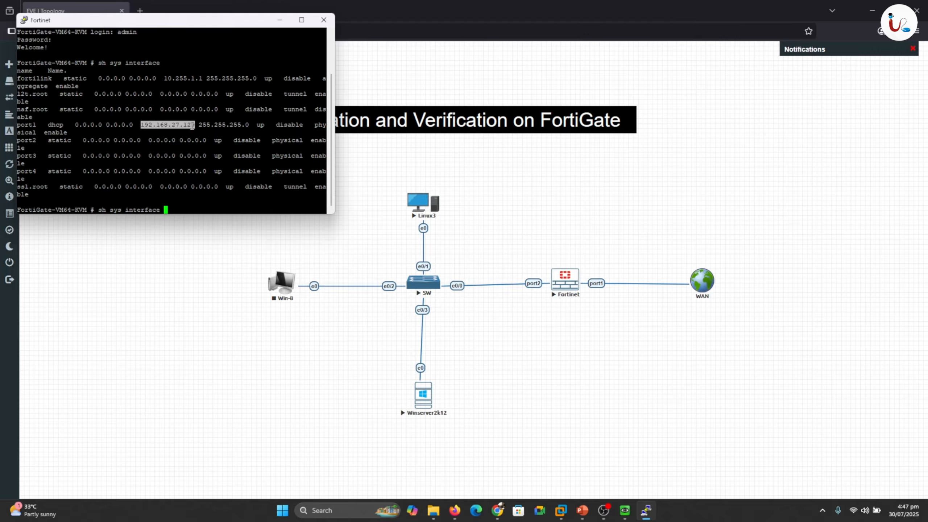
right_click(192, 127)
- Browse to 192.168.27.129 in a new Firefox tab and log in as admin
click(140, 11)
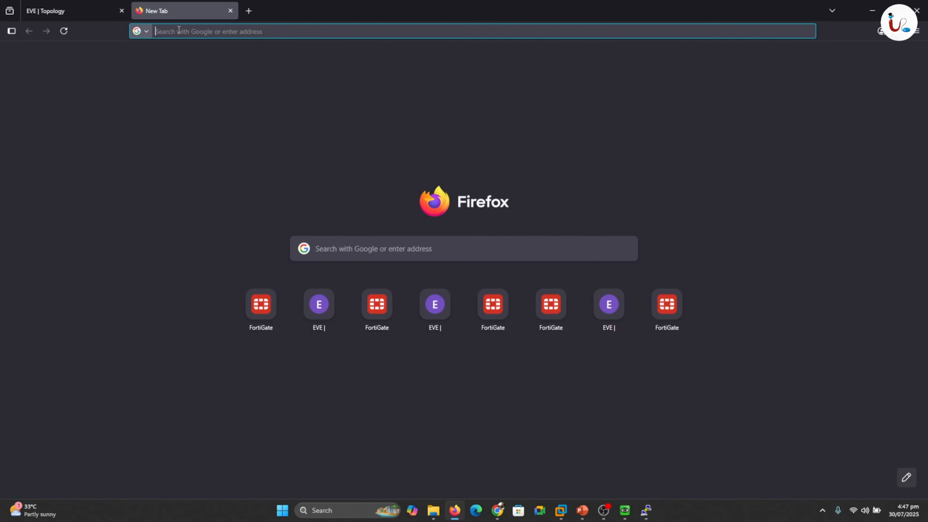
click(181, 31)
text(192.168.27.129)
key(Return)
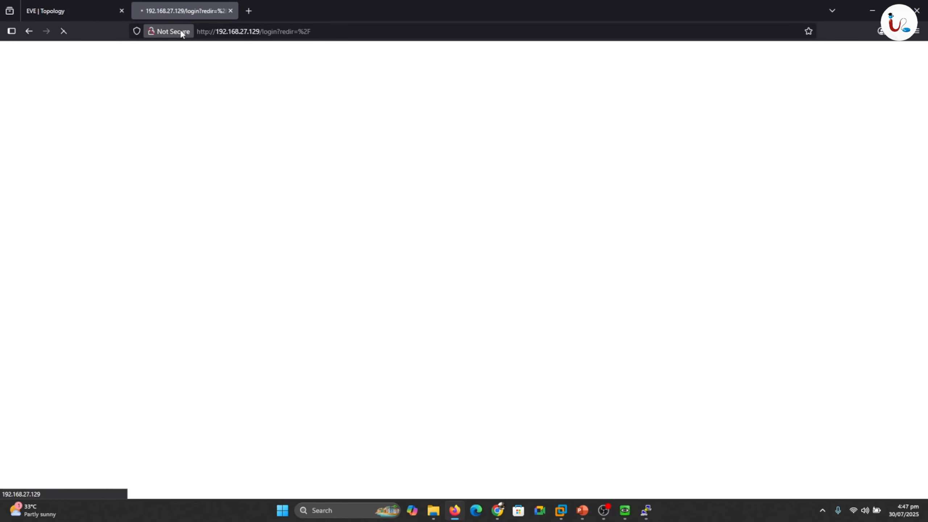
click(412, 259)
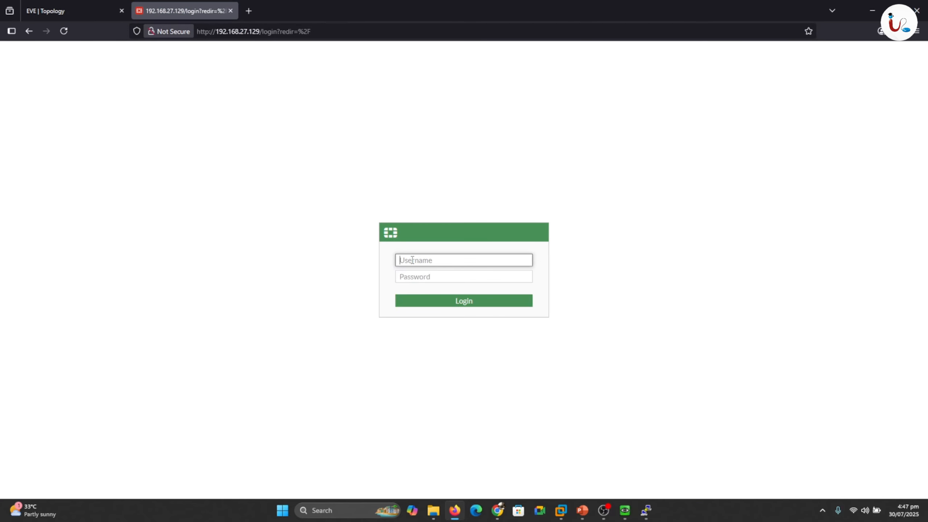
text(admi)
key(Down)
key(Return)
key(Return)
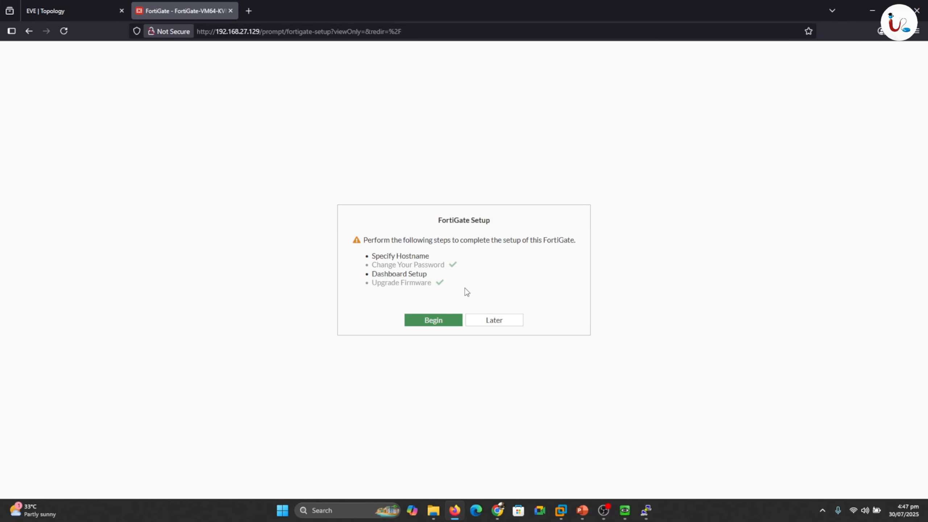
- Begin the initial setup and change the hostname to FW
click(431, 322)
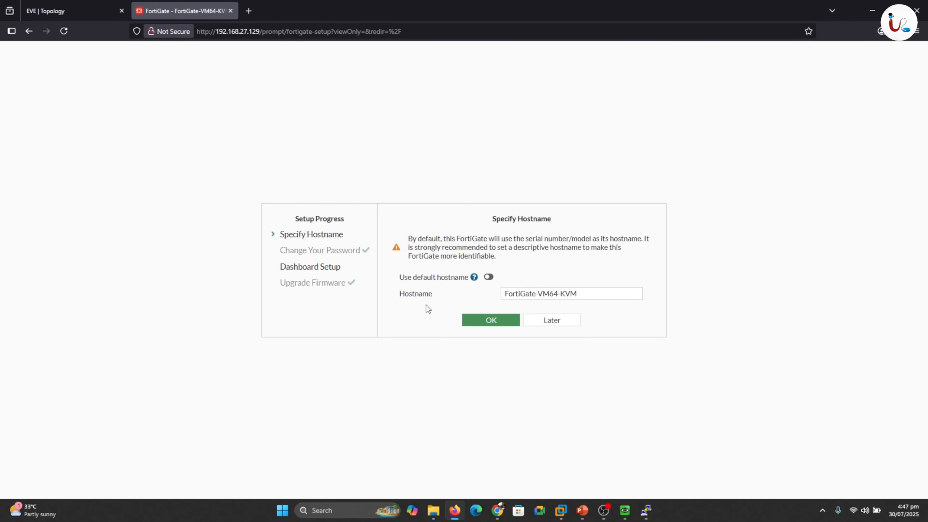
drag(578, 294, 479, 293)
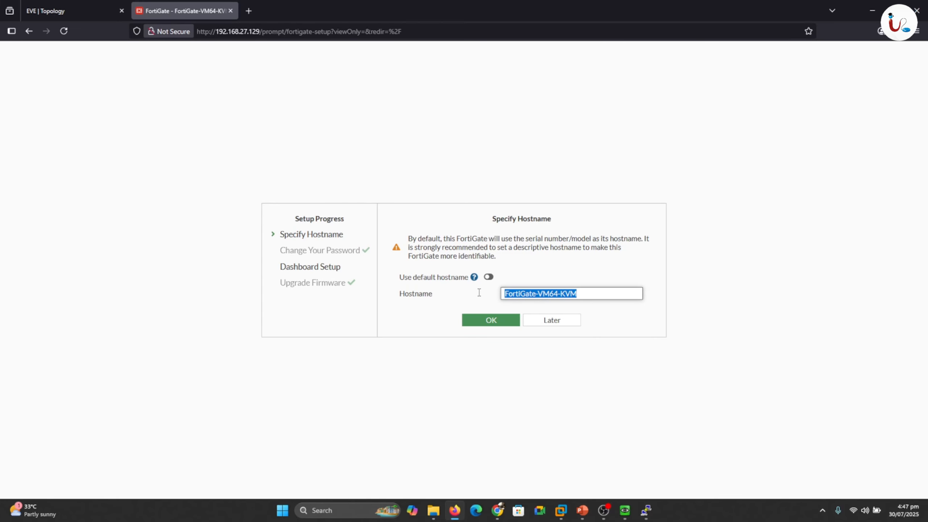
text(FW)
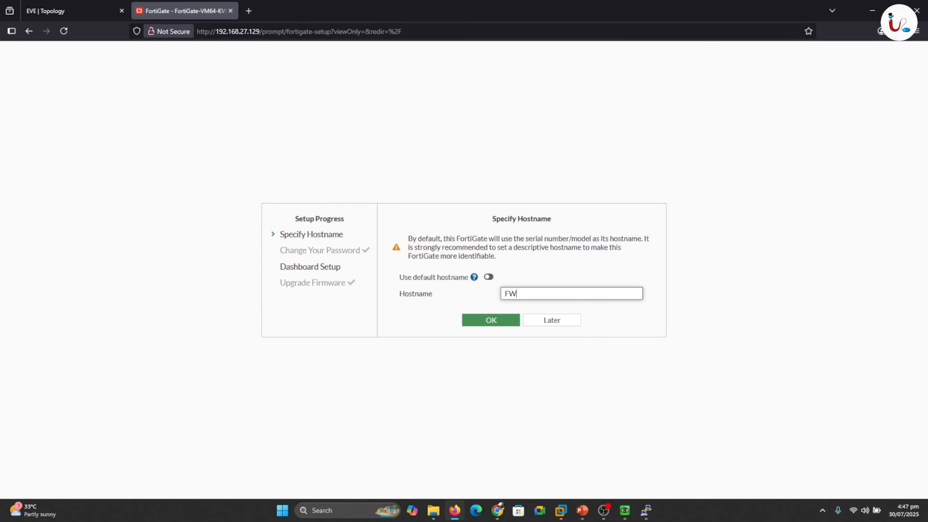
click(513, 322)
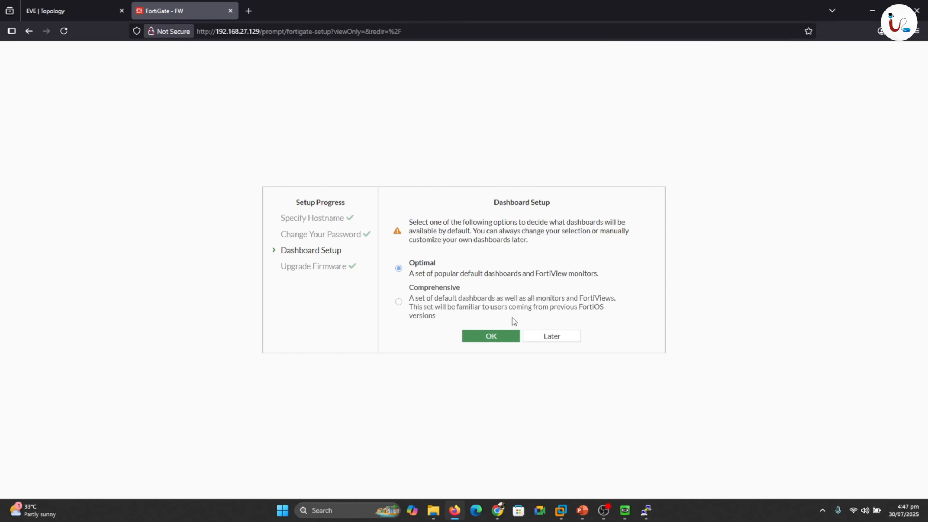
key(ctrl+2)
mouse_move(444, 259)
mouse_down()
mouse_move(453, 270)
mouse_move(471, 248)
mouse_up()
mouse_move(466, 288)
mouse_down()
mouse_move(472, 295)
mouse_move(500, 273)
mouse_up()
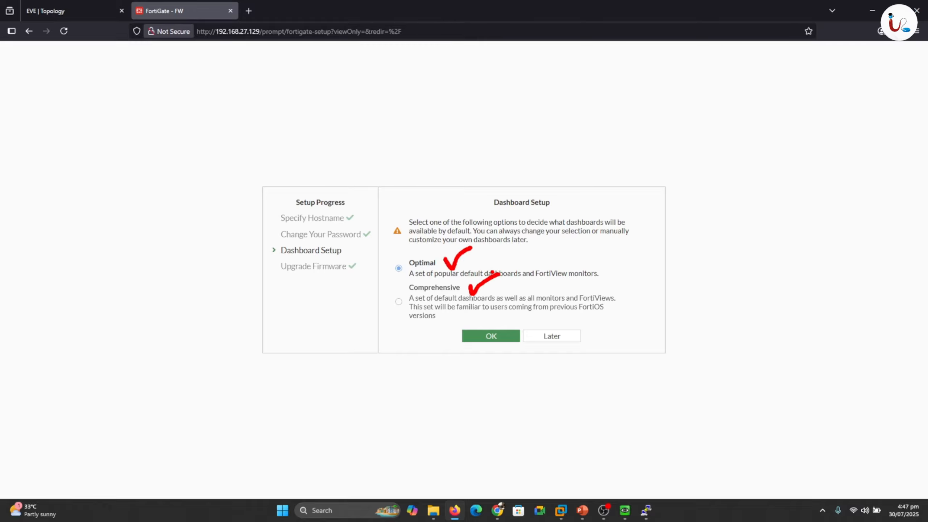
key(Escape)
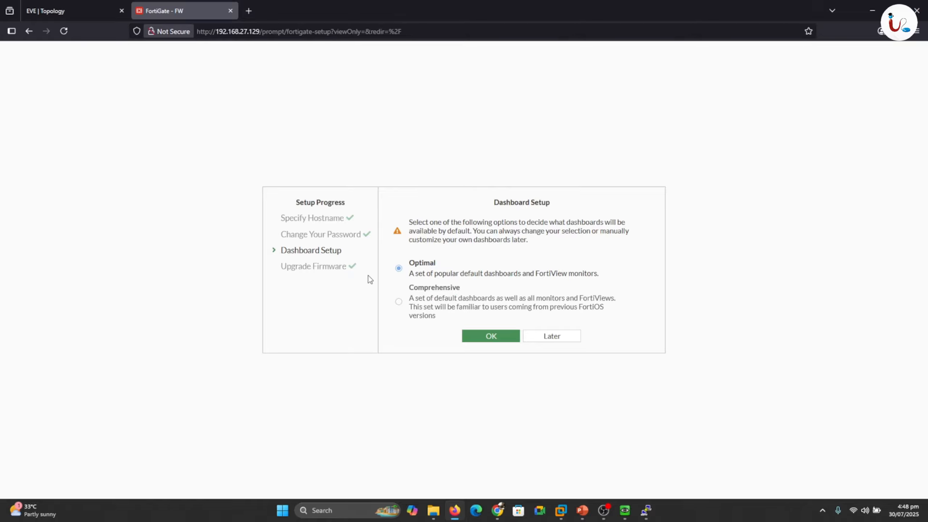
- Keep the Optimal dashboard set and finish the setup wizard
drag(146, 224, 187, 218)
drag(156, 238, 189, 231)
mouse_move(167, 248)
mouse_down()
mouse_move(182, 242)
mouse_move(199, 256)
mouse_up()
drag(180, 275, 194, 268)
click(214, 256)
drag(119, 259, 143, 247)
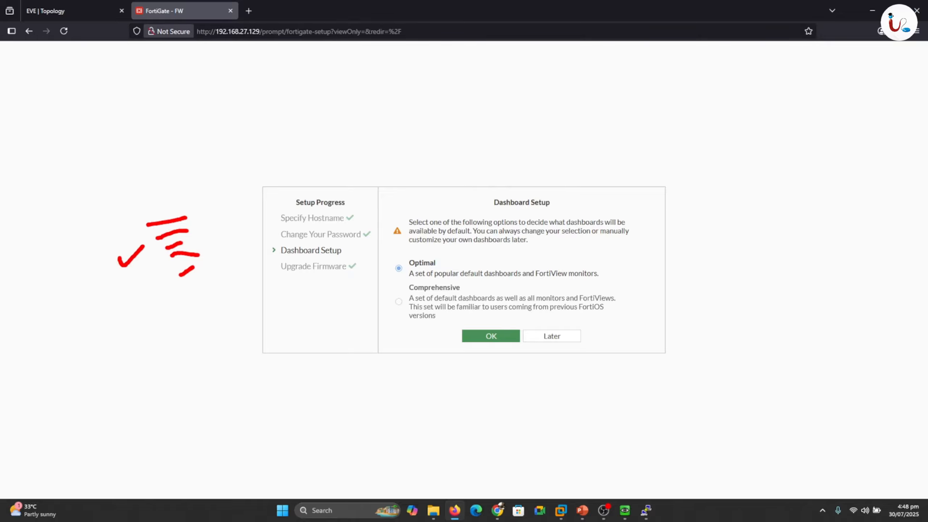
mouse_move(193, 204)
mouse_down()
mouse_move(218, 243)
mouse_move(218, 282)
mouse_up()
mouse_move(483, 291)
mouse_down()
mouse_move(488, 300)
mouse_move(521, 285)
mouse_up()
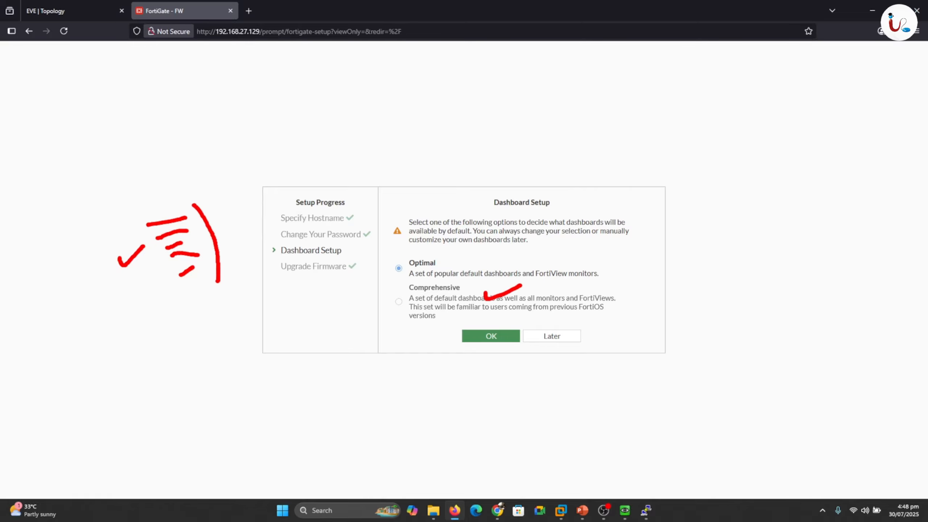
drag(610, 286, 624, 280)
key(Escape)
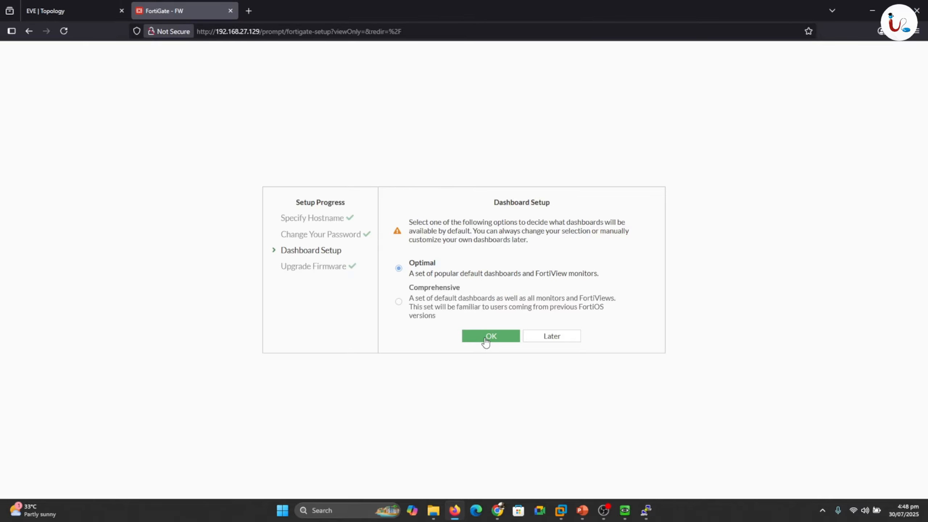
click(486, 340)
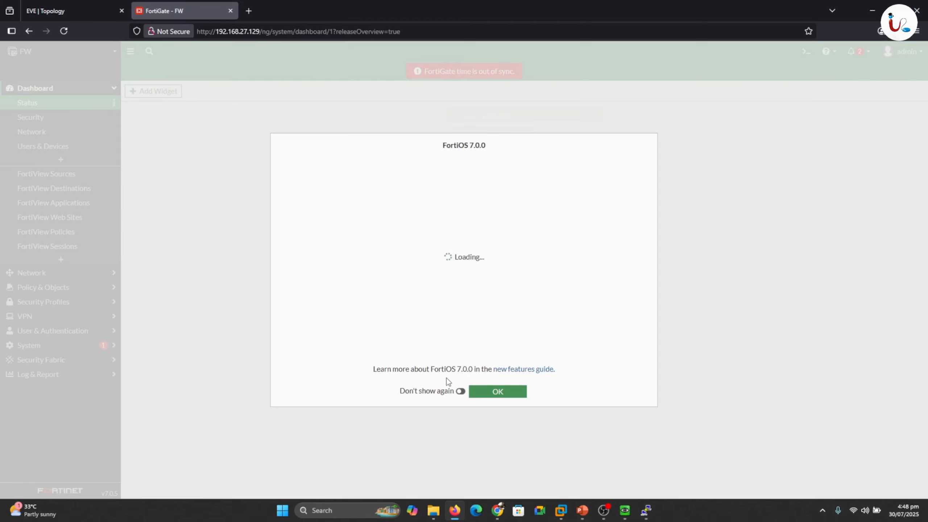
- Set the FortiOS 7.0.0 overview to not show again, then go to Network > DNS
click(460, 391)
click(488, 394)
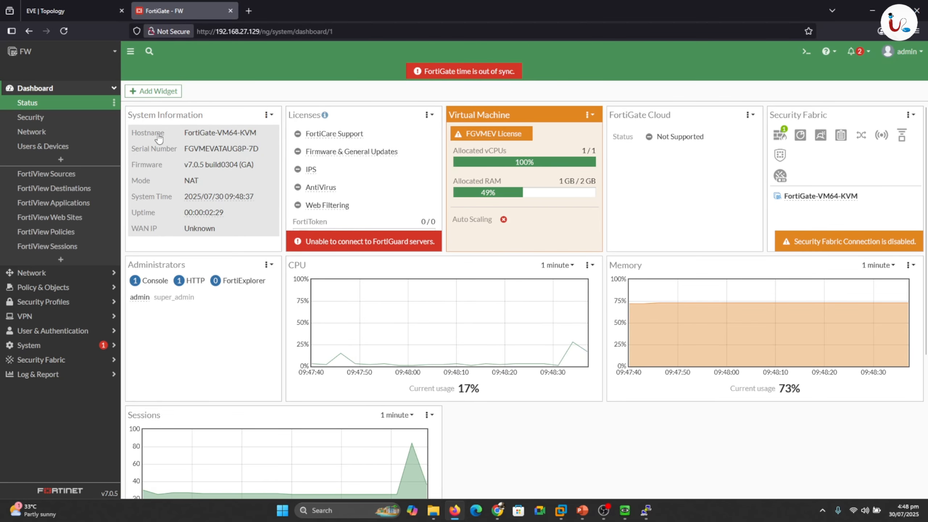
click(113, 89)
click(32, 106)
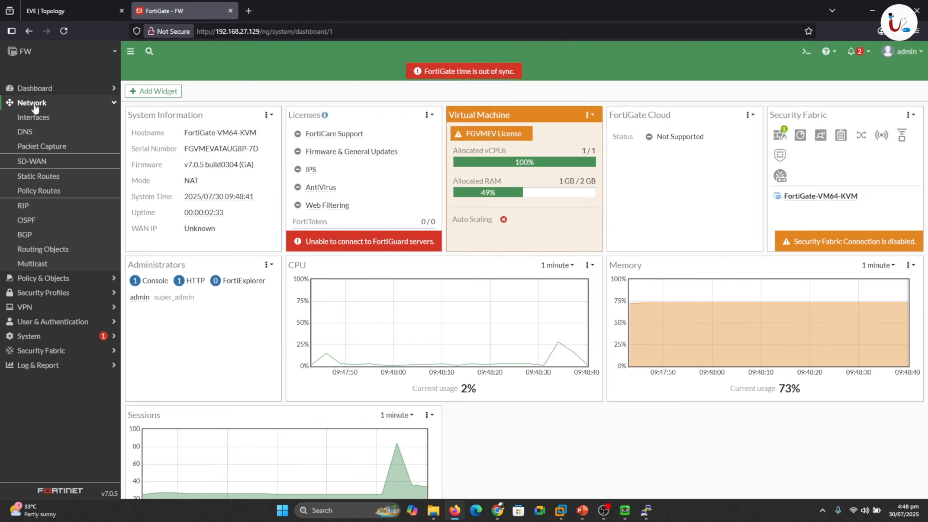
click(29, 131)
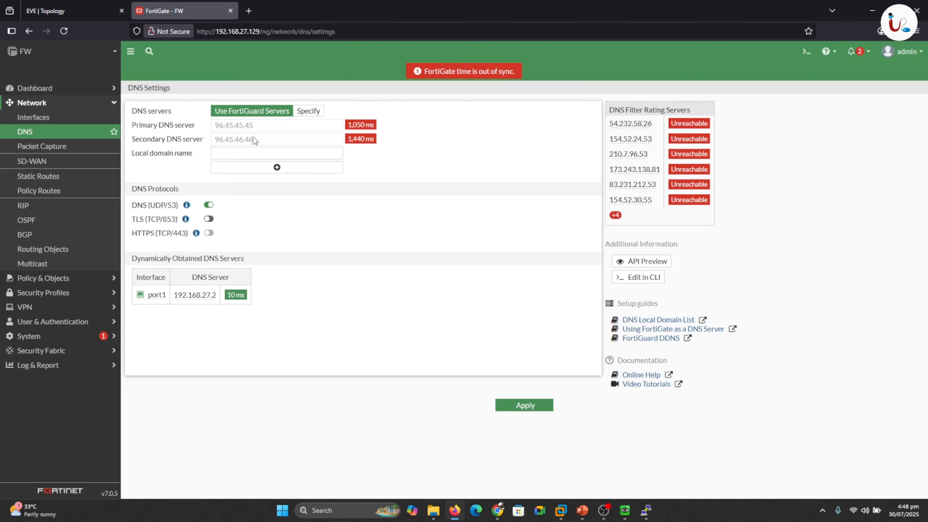
- Replace FortiGuard servers 96.45.45.45 and 96.45.46.46 with specified 1.1.1.1 and 8.8.8.8, and apply
click(316, 119)
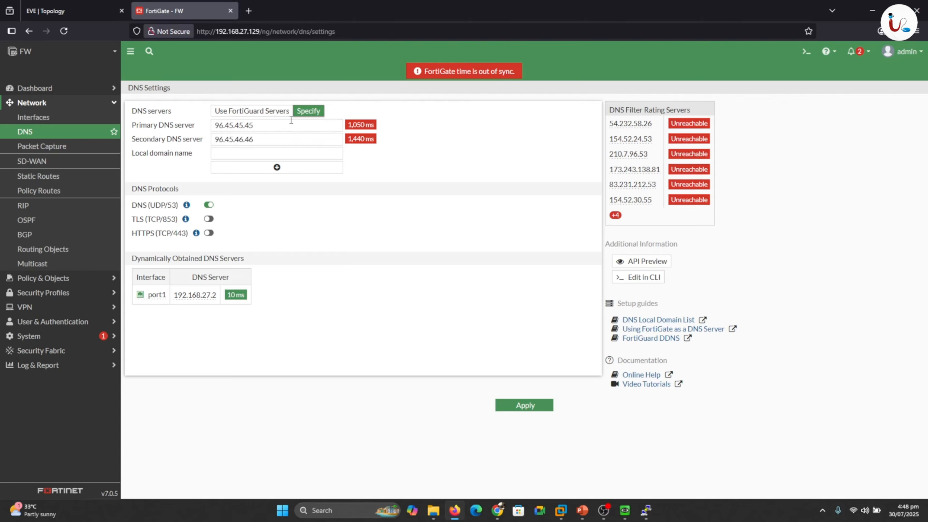
drag(256, 126, 202, 132)
text(1.1.1.1)
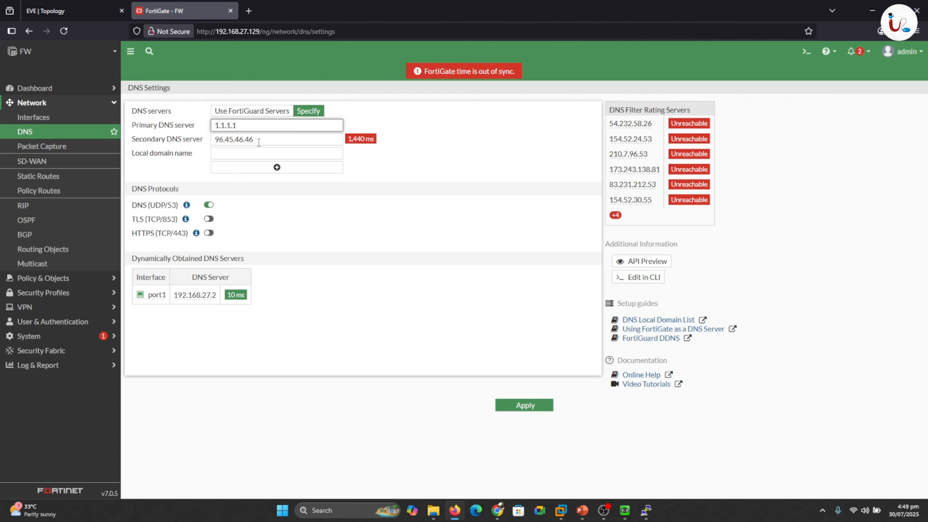
drag(259, 142, 216, 144)
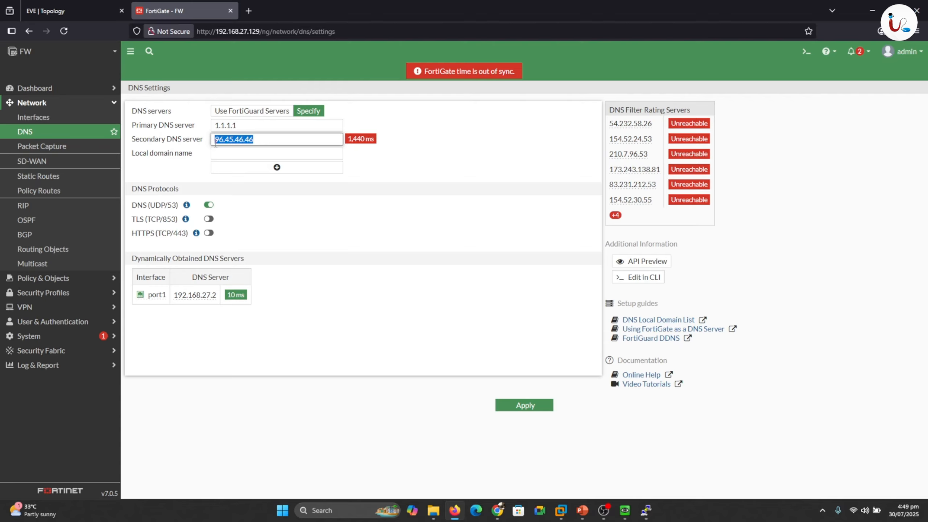
text(8.8.8.8)
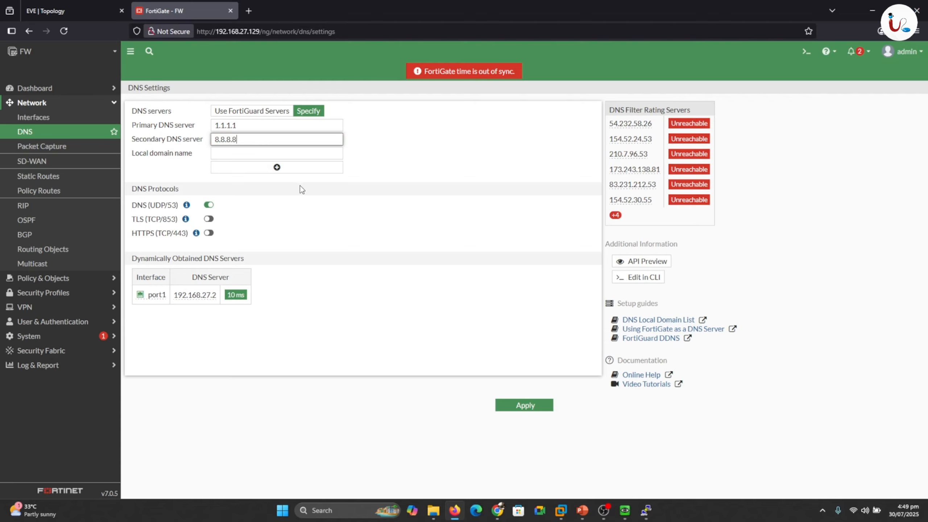
click(287, 200)
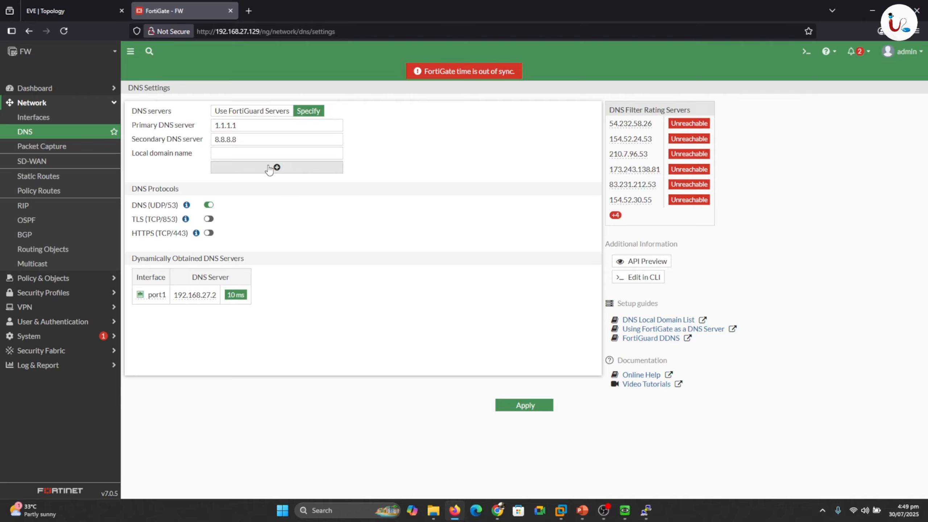
click(535, 409)
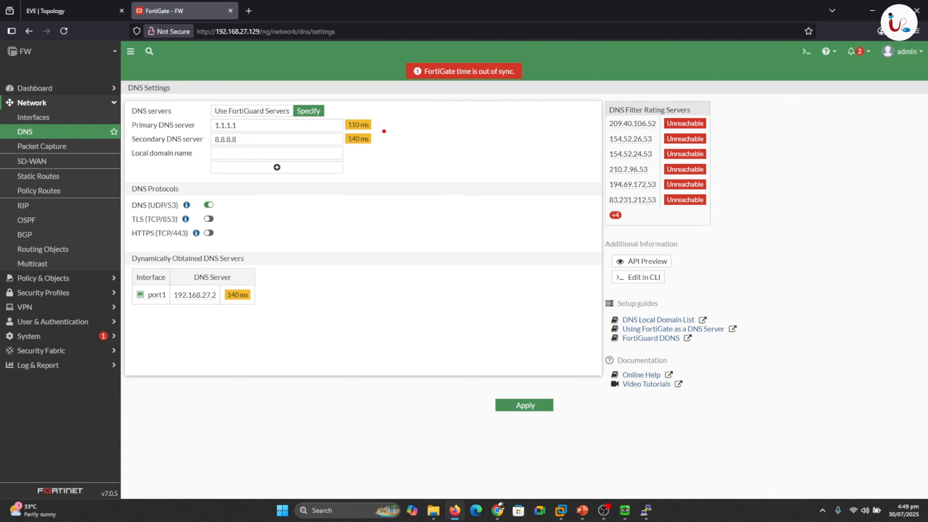
drag(384, 134, 401, 124)
drag(216, 205, 229, 201)
drag(218, 218, 230, 216)
drag(217, 234, 236, 231)
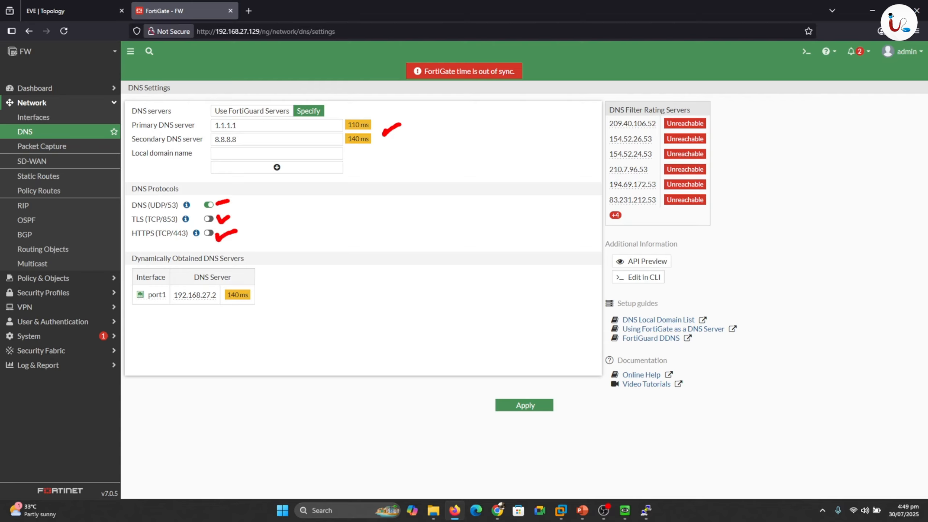
key(Escape)
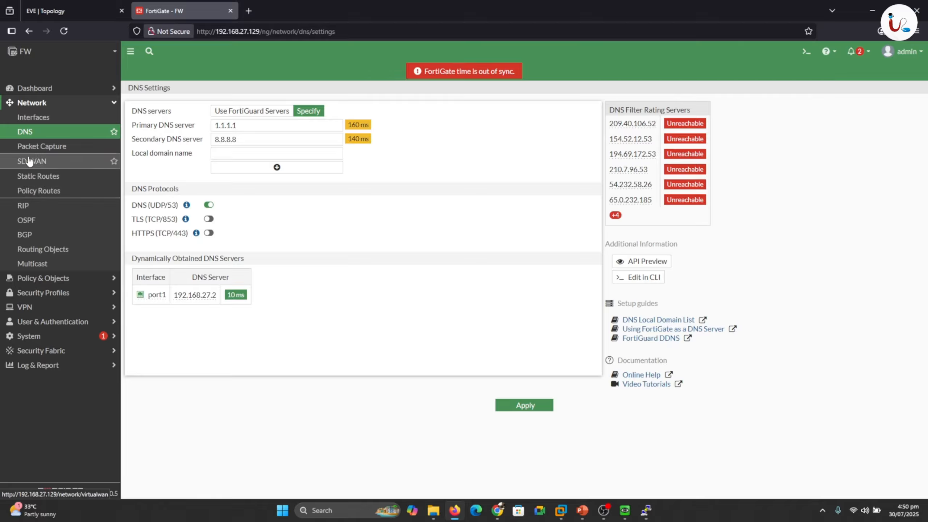
- Switch on DNS Database under System > Feature Visibility and apply the change
click(115, 104)
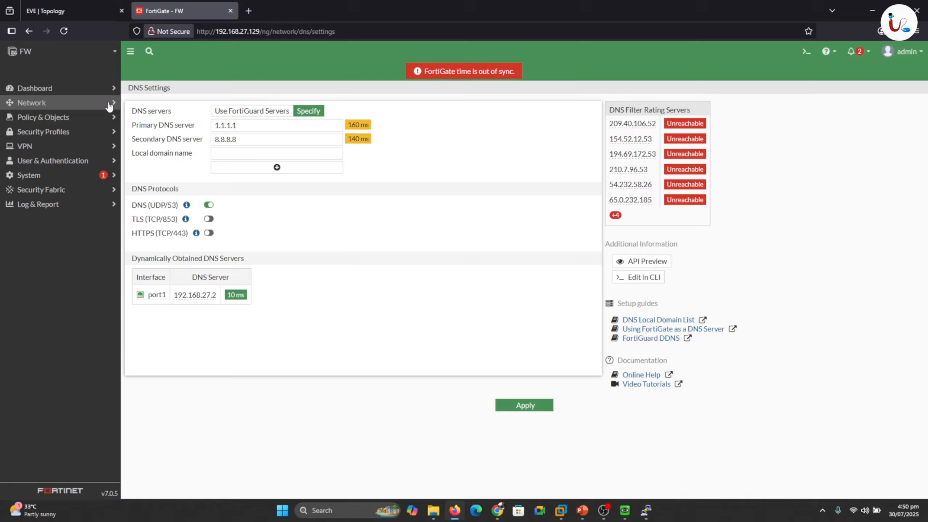
click(35, 177)
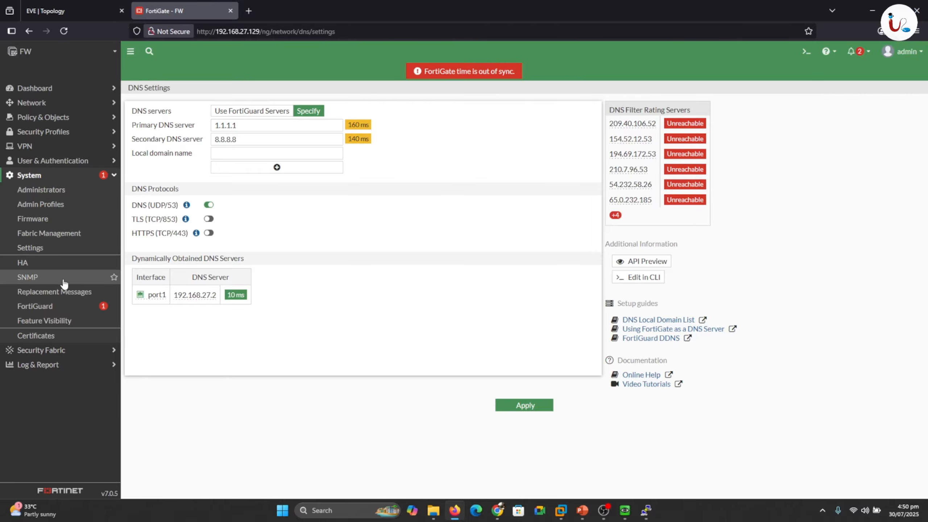
click(54, 324)
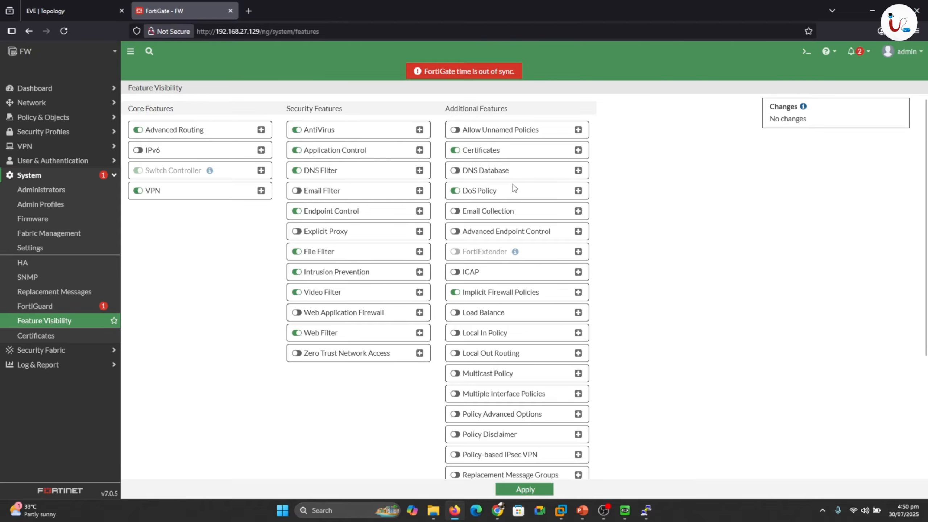
drag(516, 165, 539, 159)
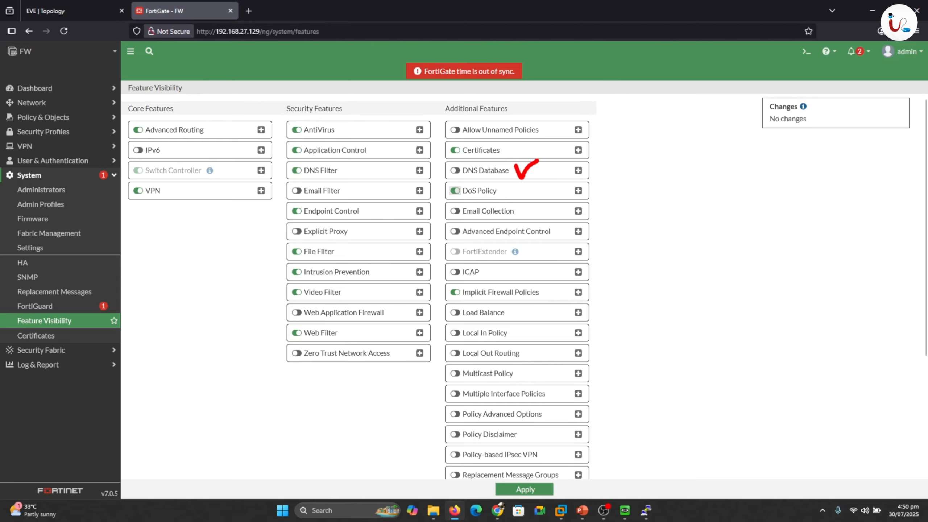
click(456, 171)
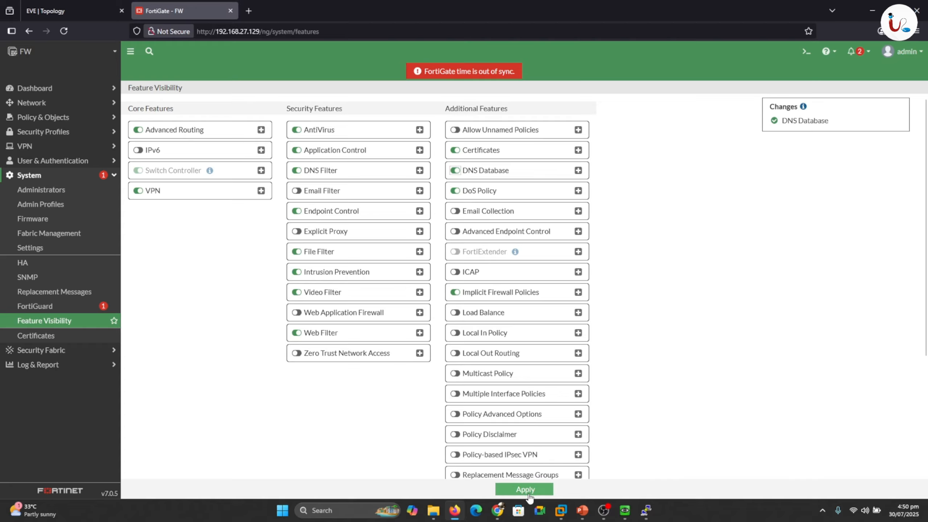
click(528, 491)
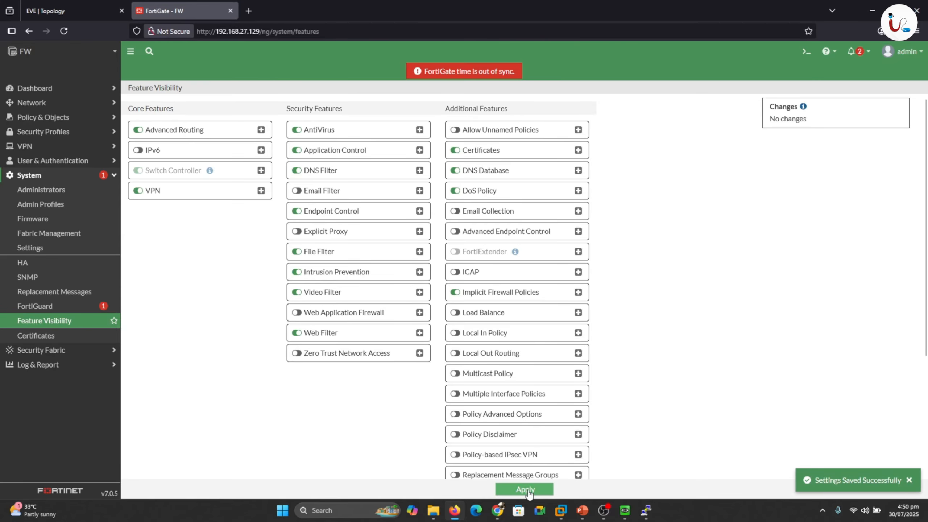
click(32, 102)
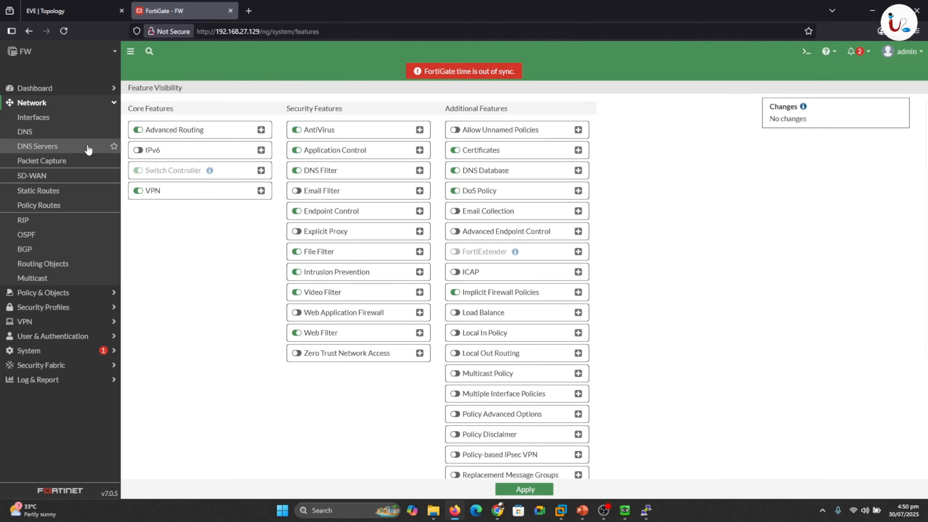
- Open Network > DNS Servers, showing empty DNS service and DNS Database tables
drag(63, 149, 81, 135)
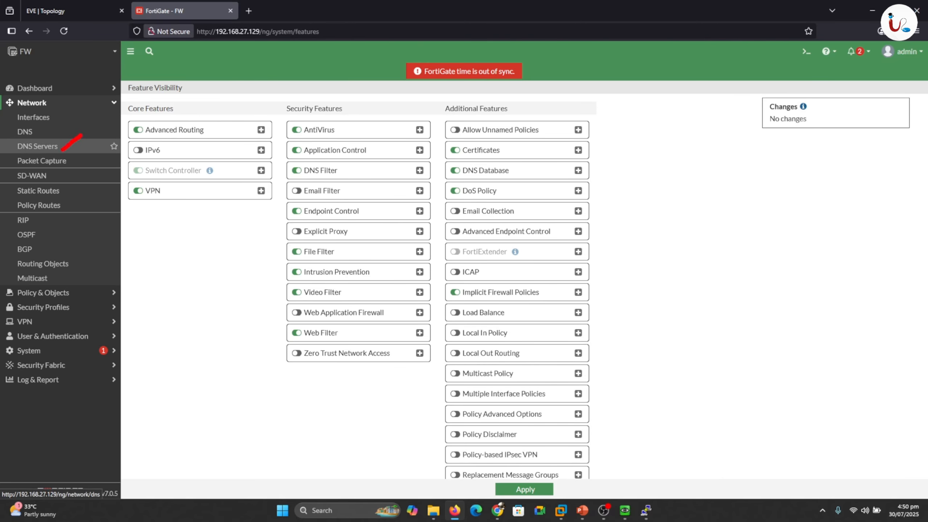
click(43, 147)
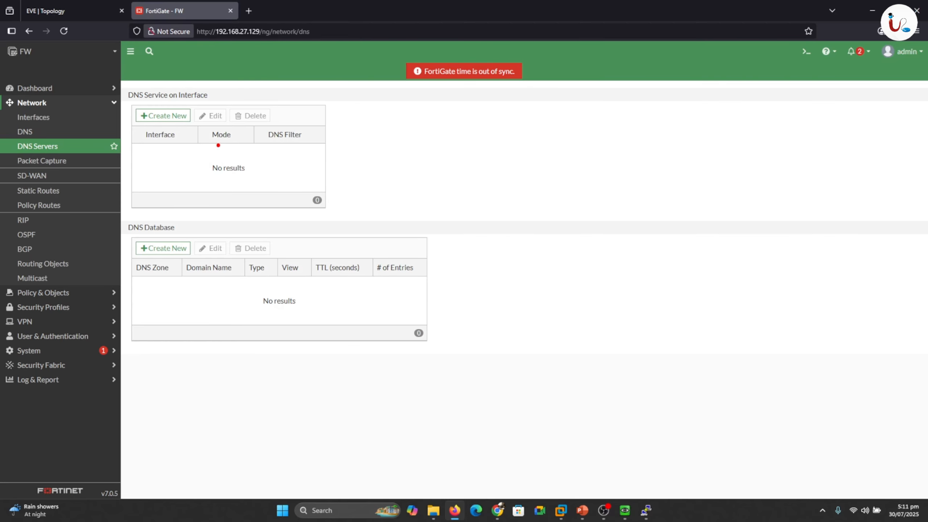
mouse_move(79, 142)
mouse_down()
mouse_move(35, 118)
mouse_move(2, 161)
mouse_move(69, 174)
mouse_move(87, 140)
mouse_up()
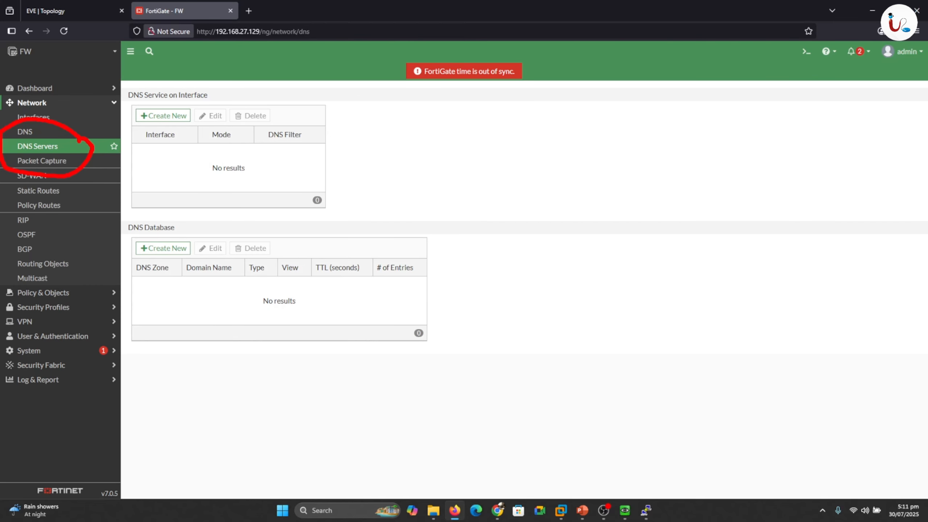
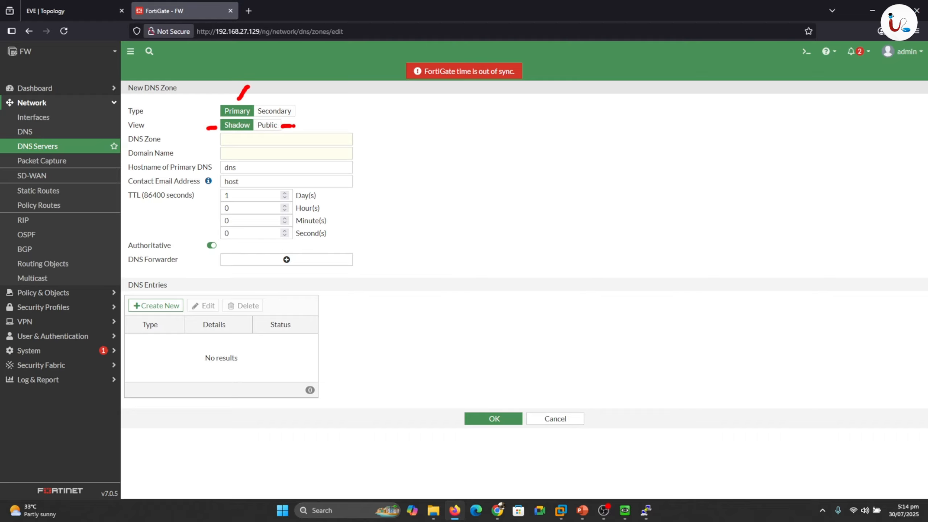
- Dismiss the pop-up, leaving the New DNS Zone form set to Primary type and Shadow view
key(Escape)
- Enter uita as the DNS zone name and uita.local as the domain name
click(242, 139)
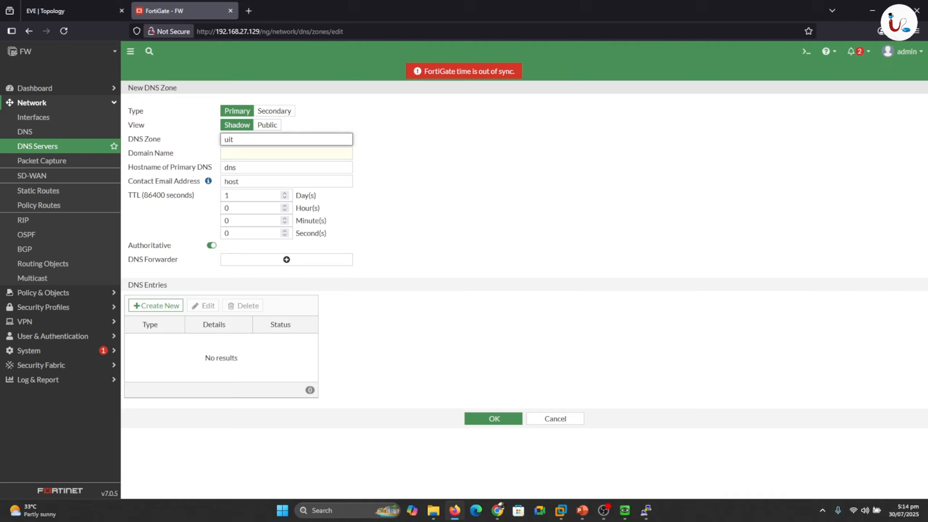
click(244, 151)
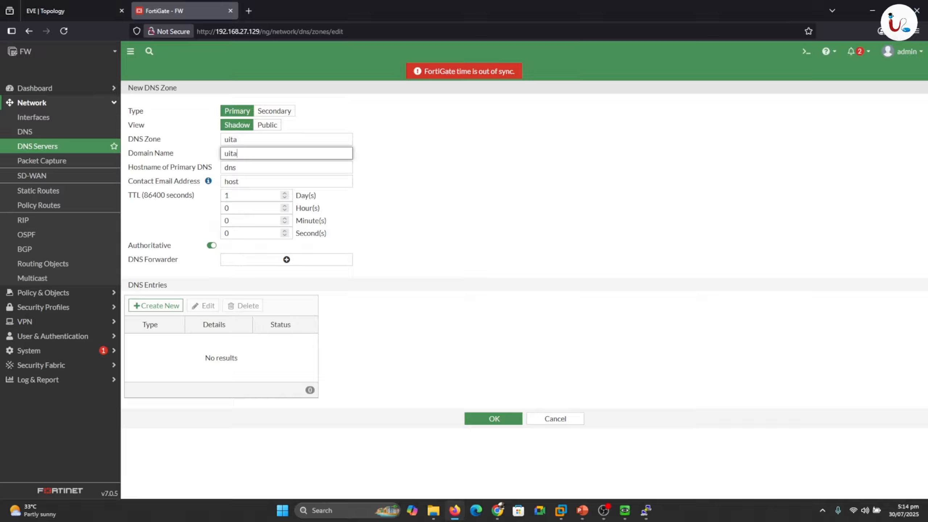
text(uita.local)
- Add and remove an empty DNS forwarder, start then cancel a DNS record, and go to the EVE topology
click(284, 261)
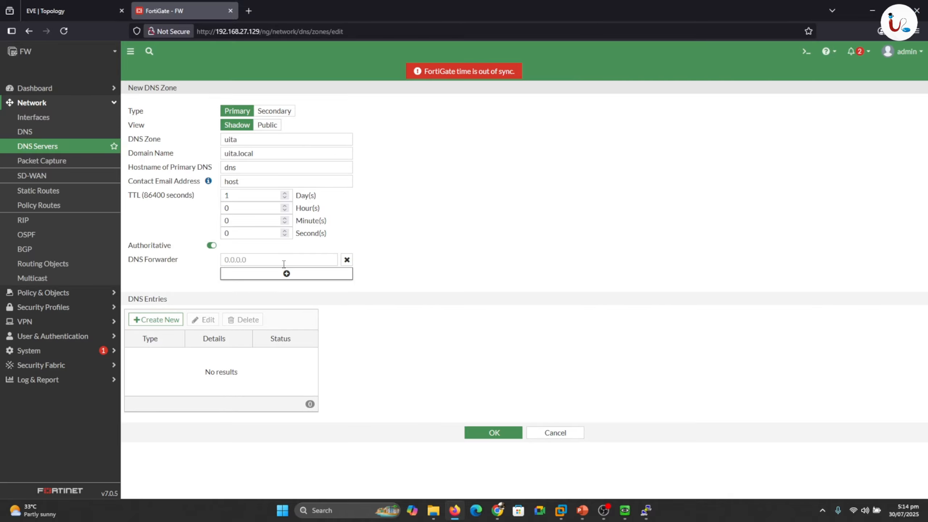
click(346, 259)
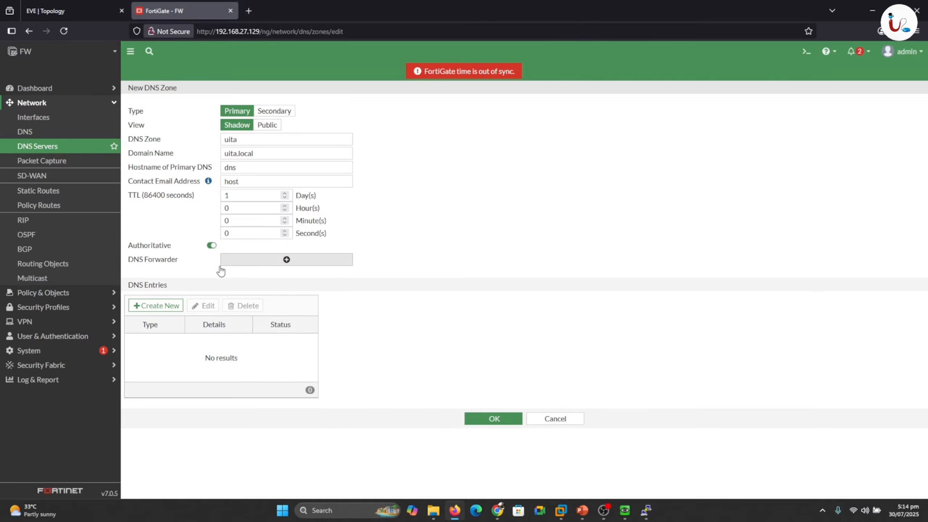
click(161, 306)
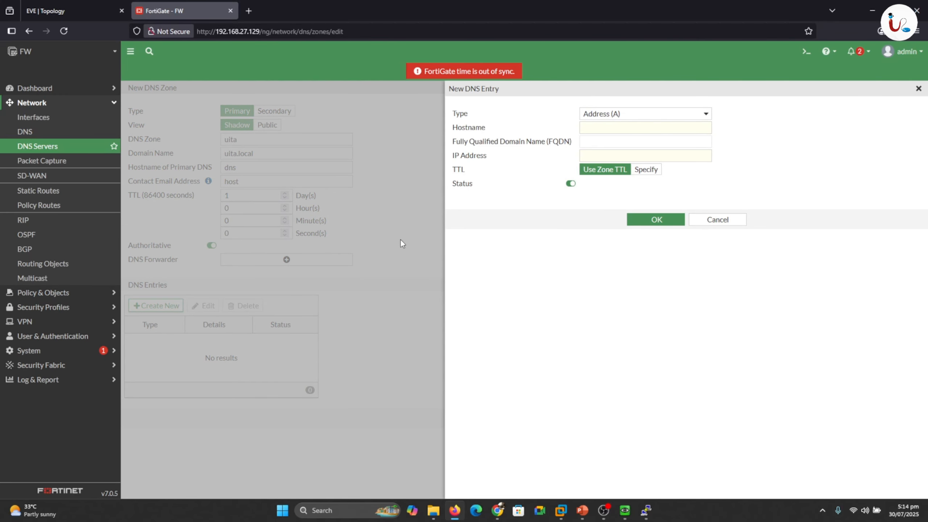
click(715, 220)
click(44, 9)
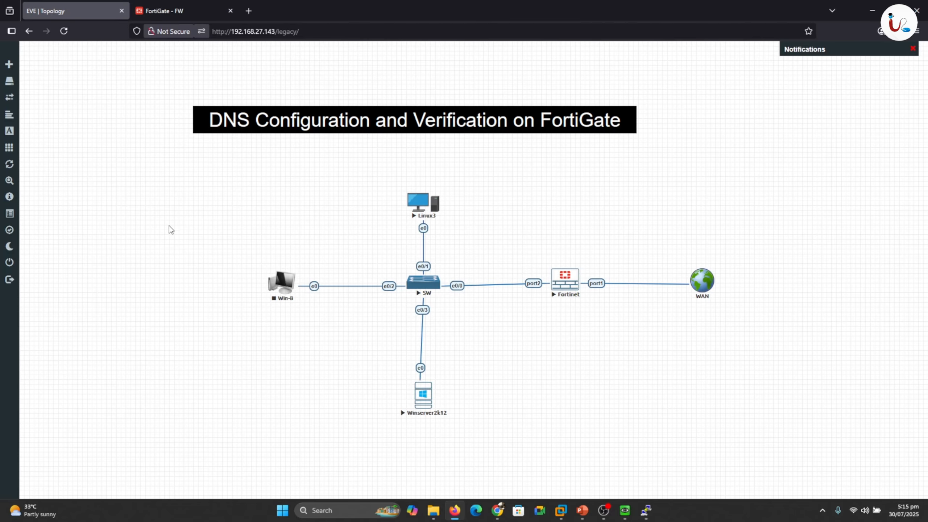
- Give Linux3's wired network static IP 192.168.1.1 with gateway 192.168.1.254, then connect
click(419, 204)
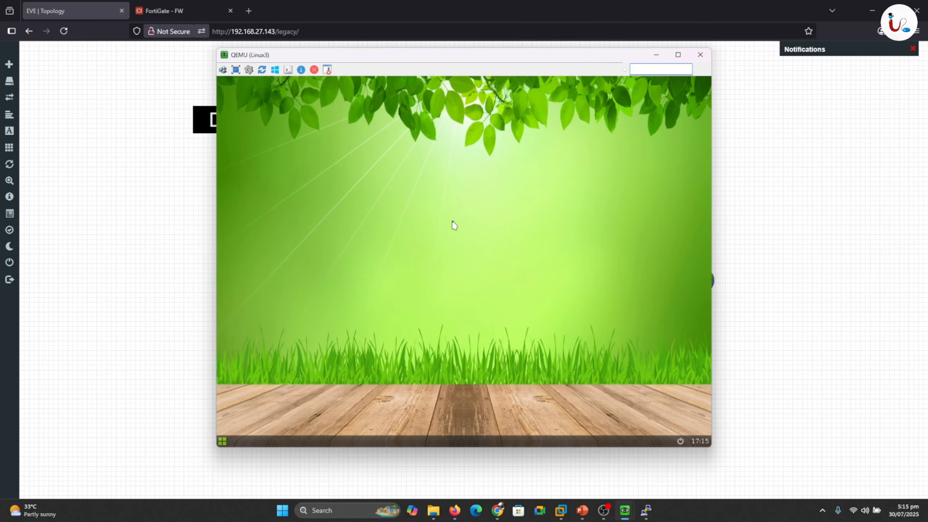
right_click(454, 222)
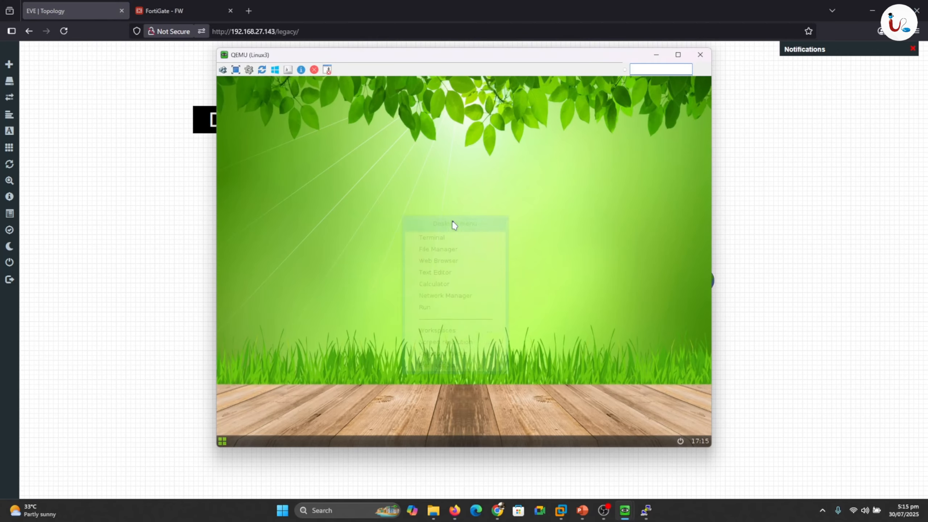
click(436, 298)
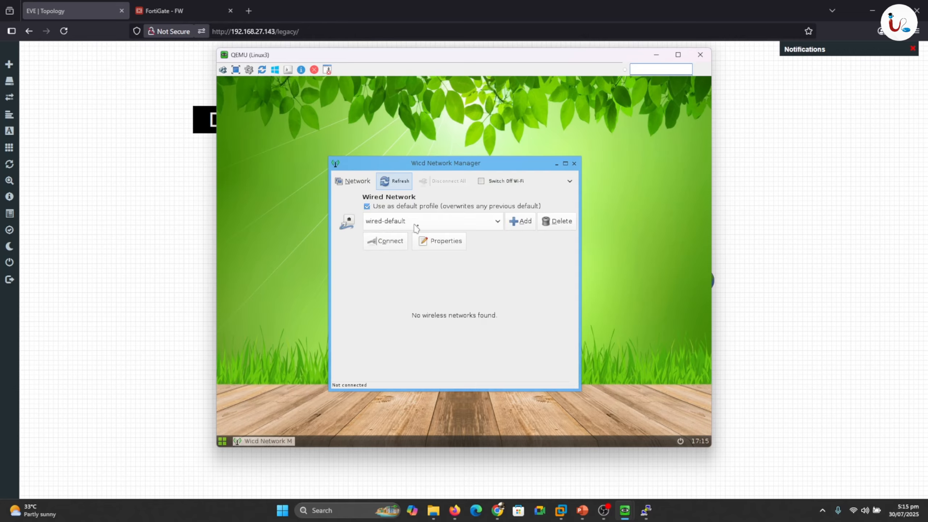
click(430, 241)
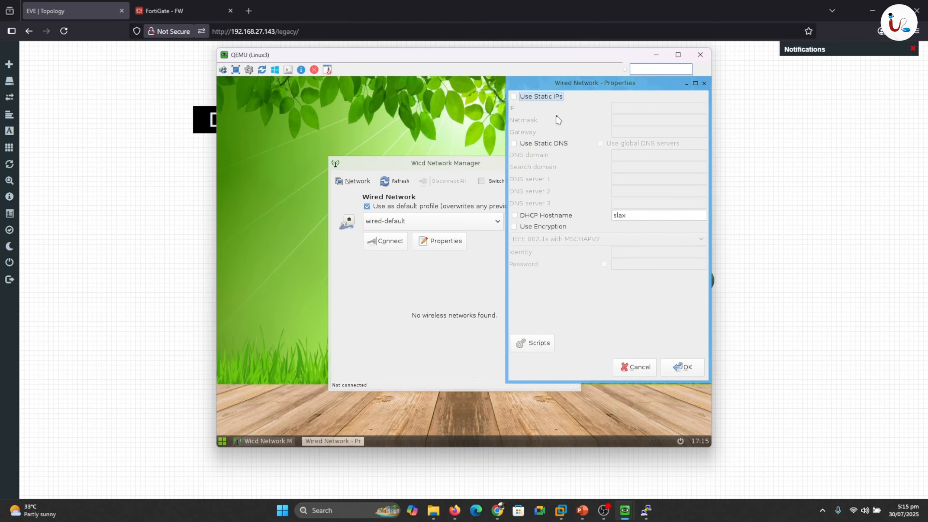
click(622, 107)
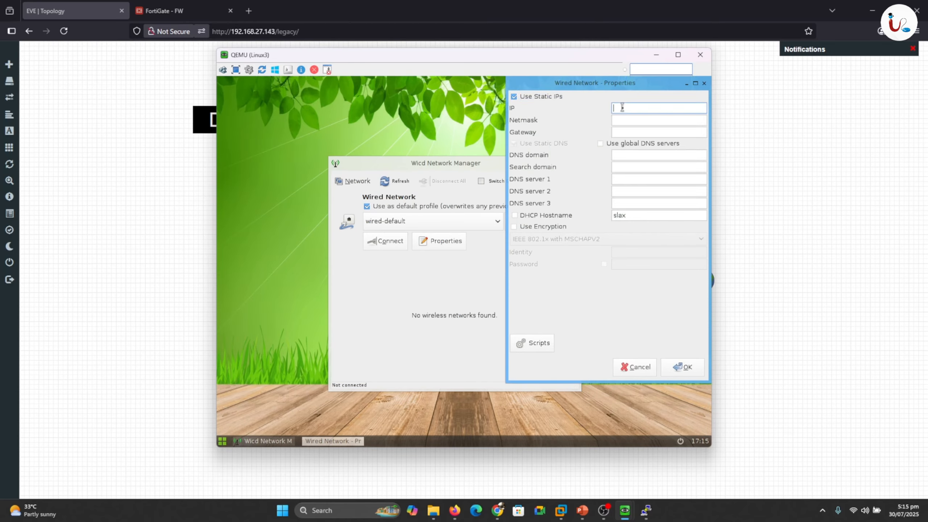
text(192.168.1.1)
key(Tab)
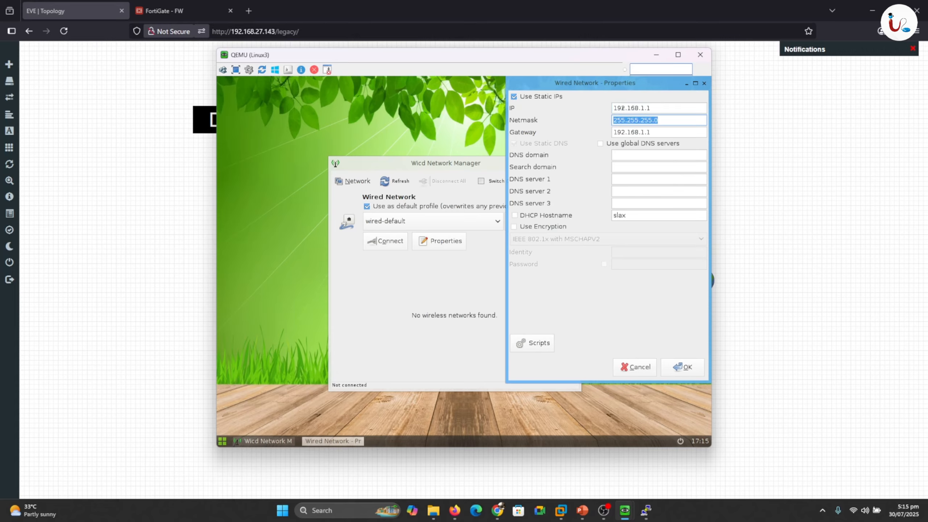
click(655, 132)
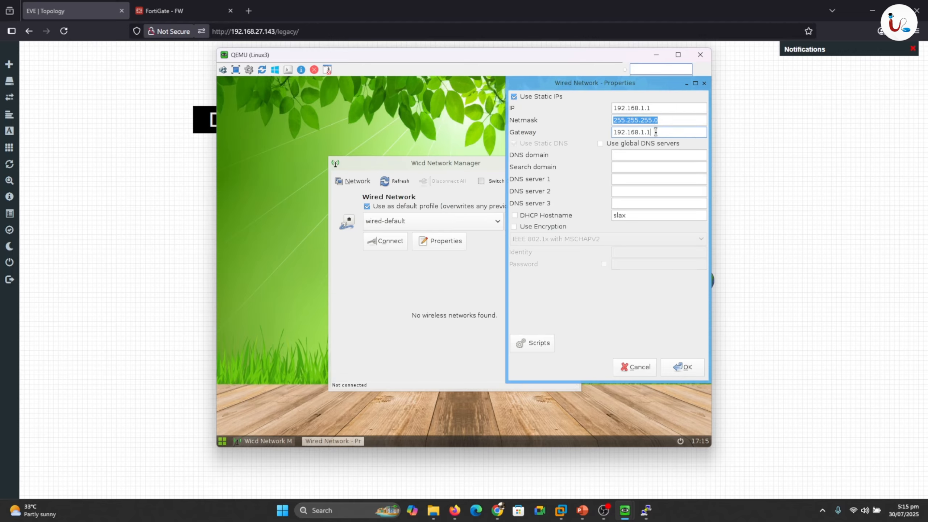
text(254)
click(626, 178)
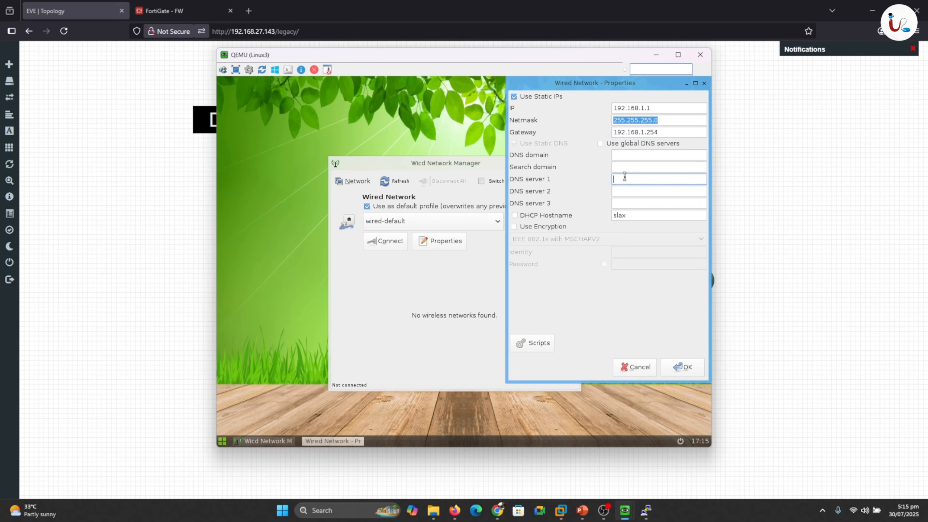
text(192.168.1.254)
click(687, 367)
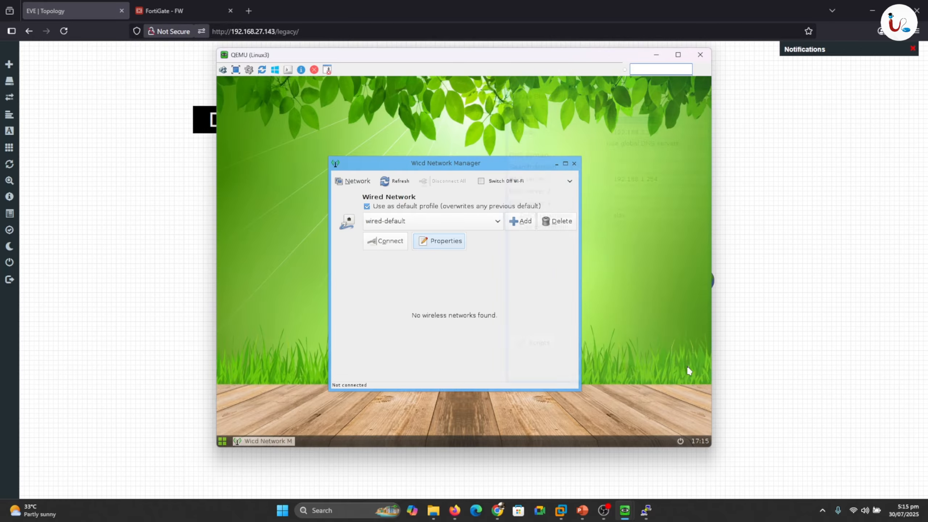
click(395, 244)
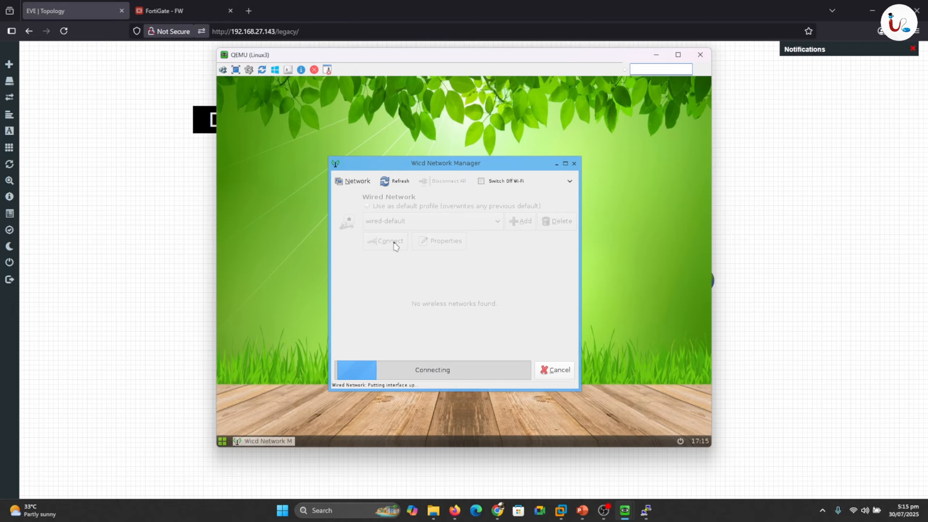
- Ping the gateway 192.168.1.254 from a Linux3 terminal, getting no replies, then return to FortiGate
right_click(375, 134)
click(351, 147)
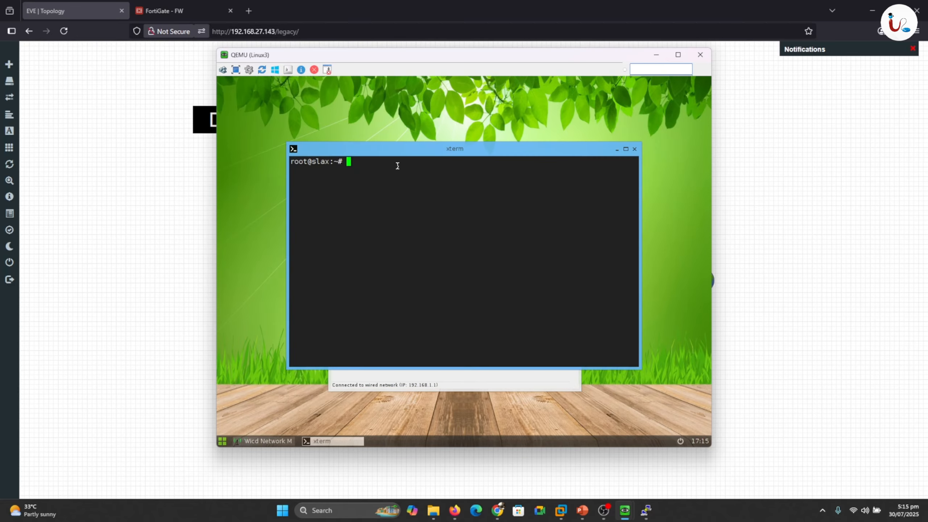
text(ping 192.168.1.254)
key(Return)
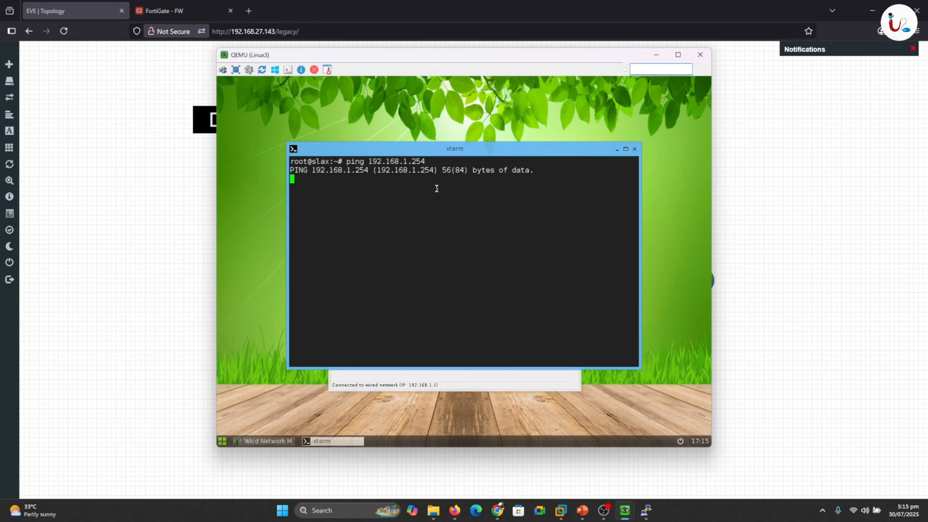
key(ctrl+c)
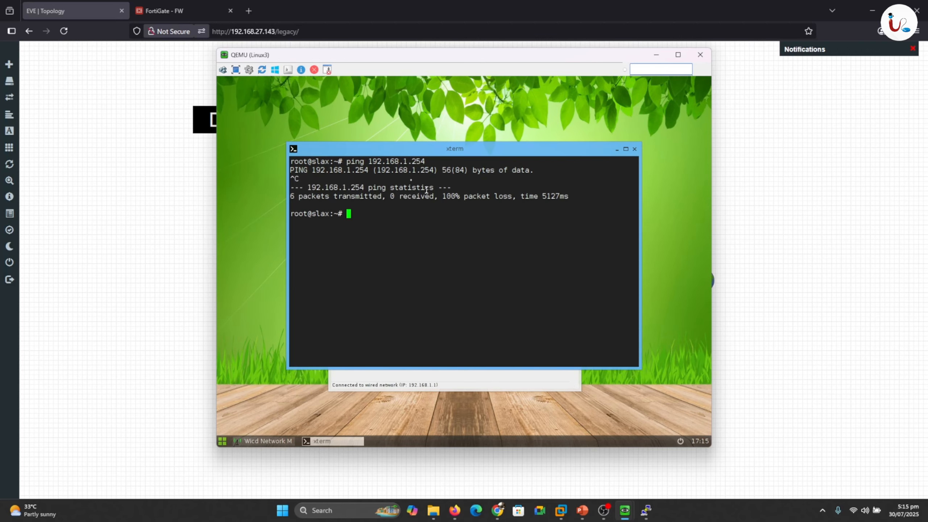
click(178, 11)
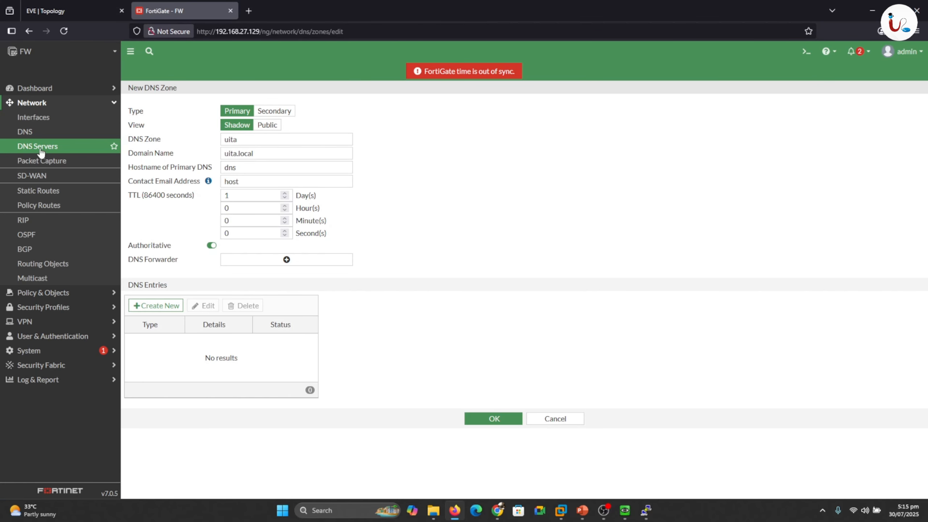
- Create a firewall policy named 'LAN to WAN' from LAN (port2) to WAN (port1)
click(112, 103)
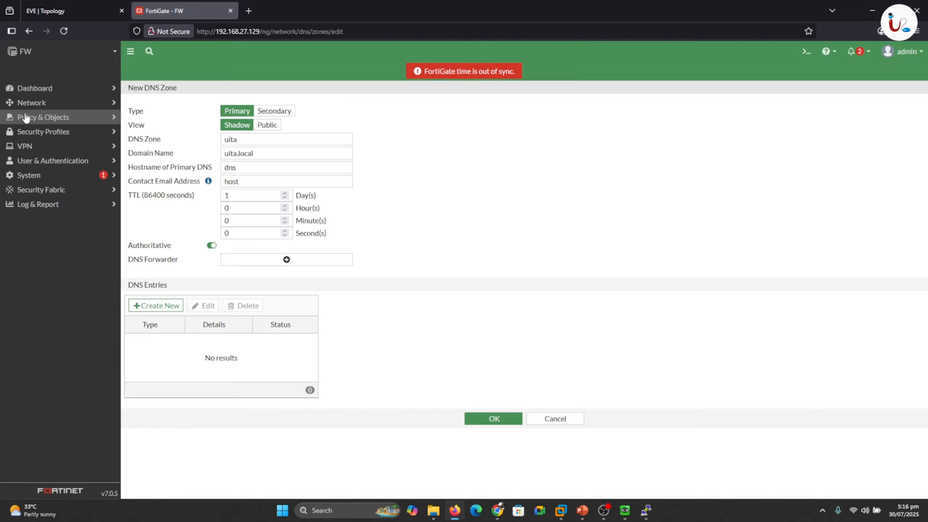
click(41, 118)
click(49, 130)
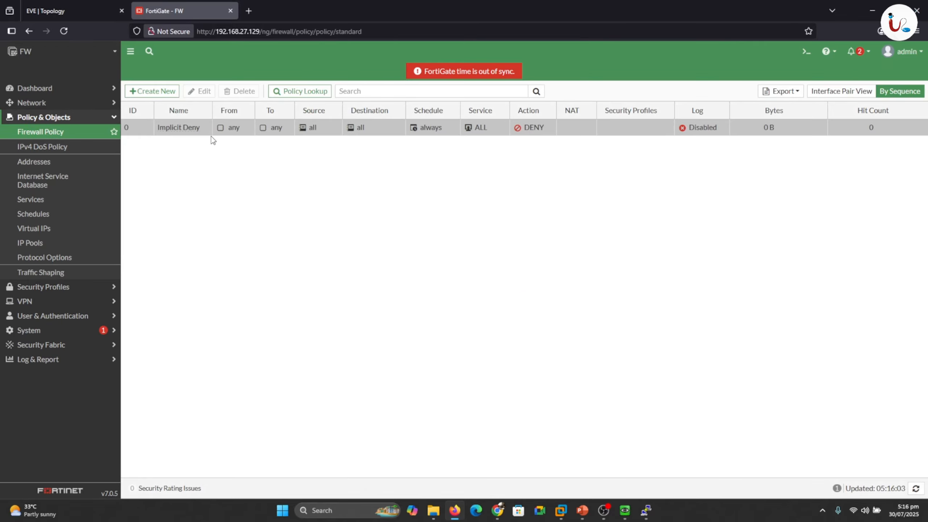
click(152, 91)
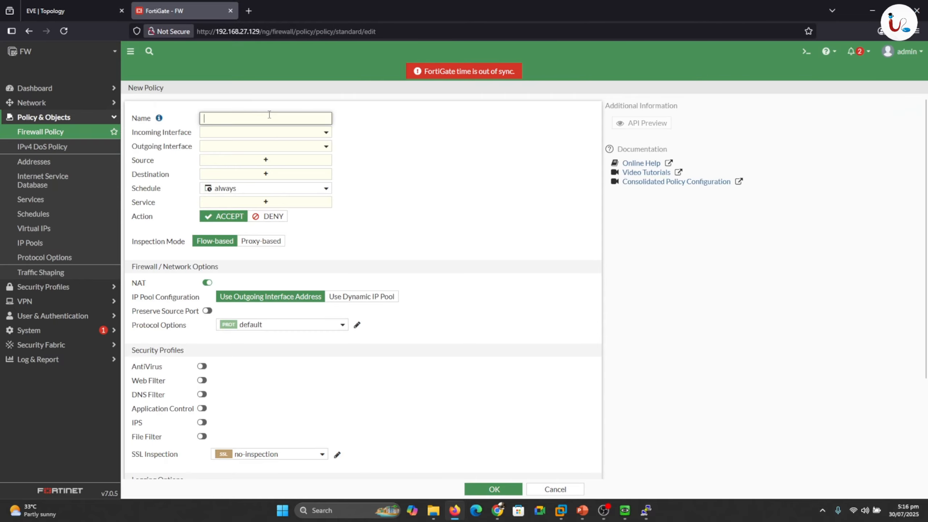
text(LAN to WAN)
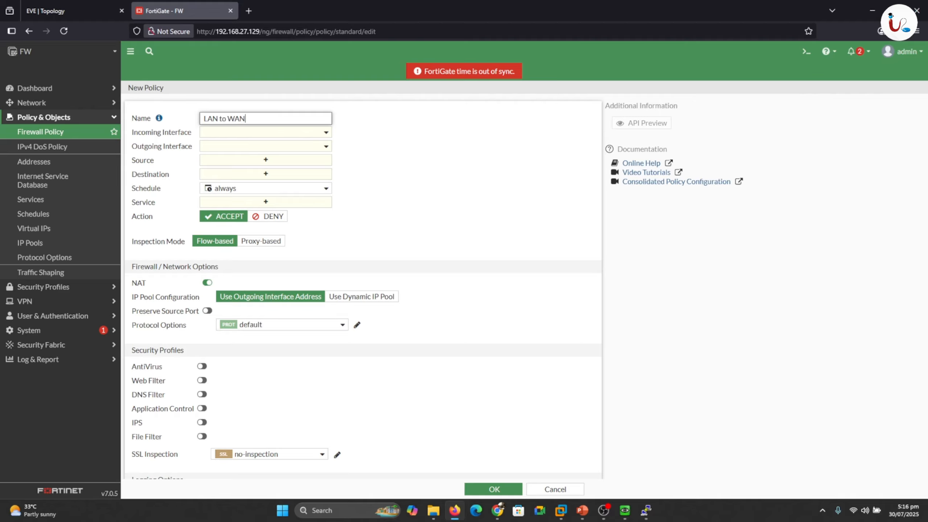
click(246, 133)
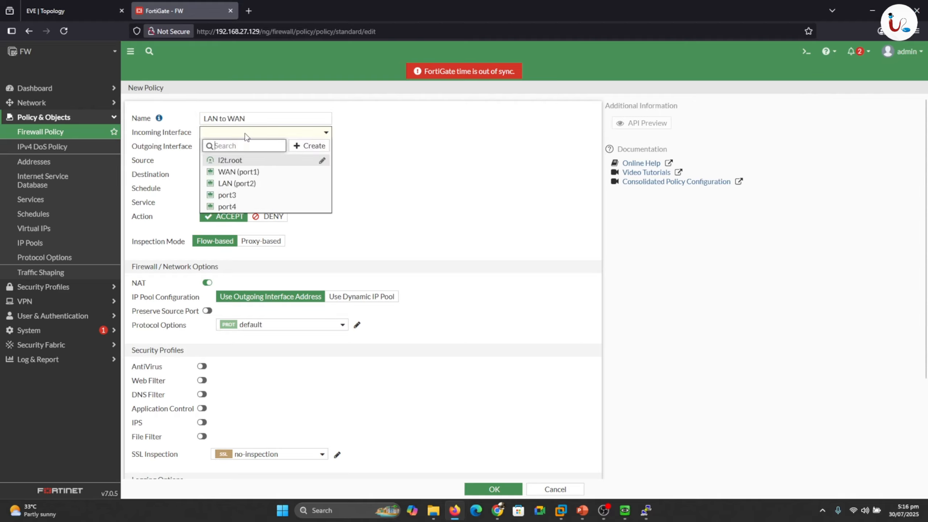
click(239, 183)
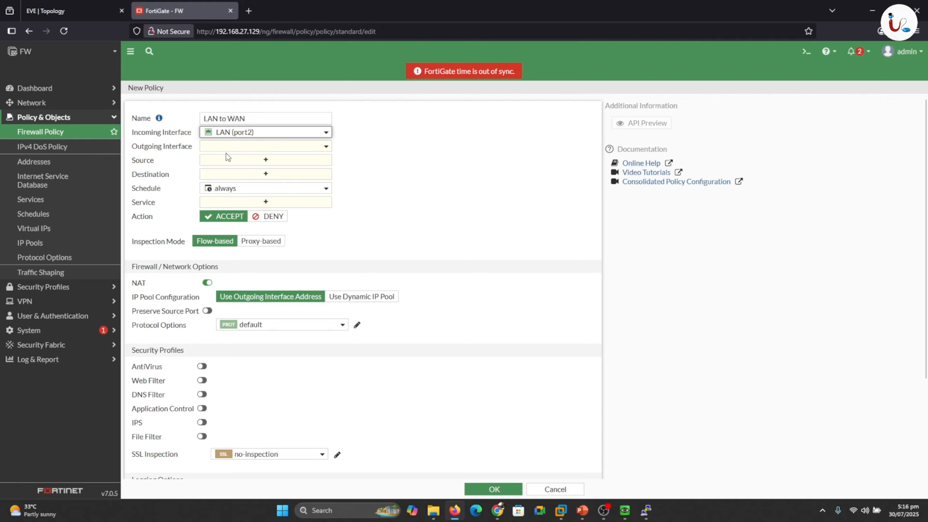
click(243, 148)
click(242, 186)
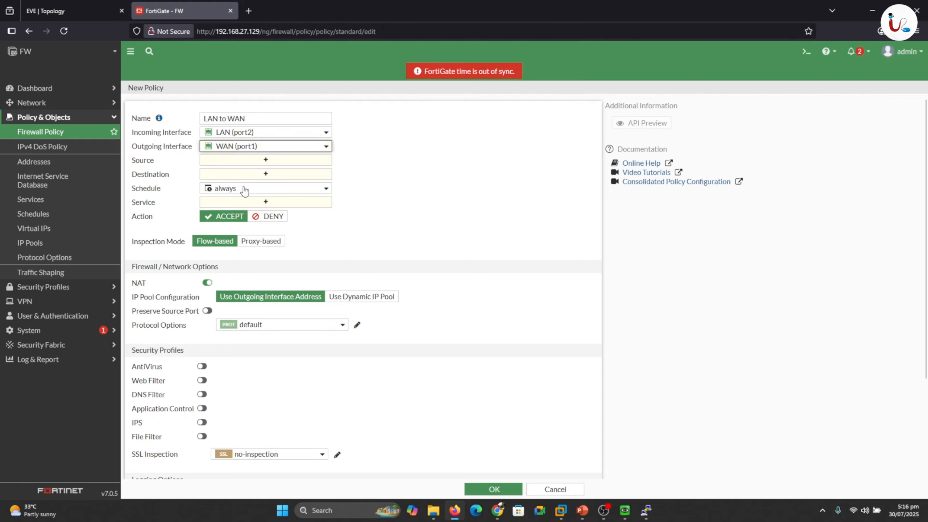
- Set source and destination to all, service ALL, log all sessions, and save the policy
click(234, 163)
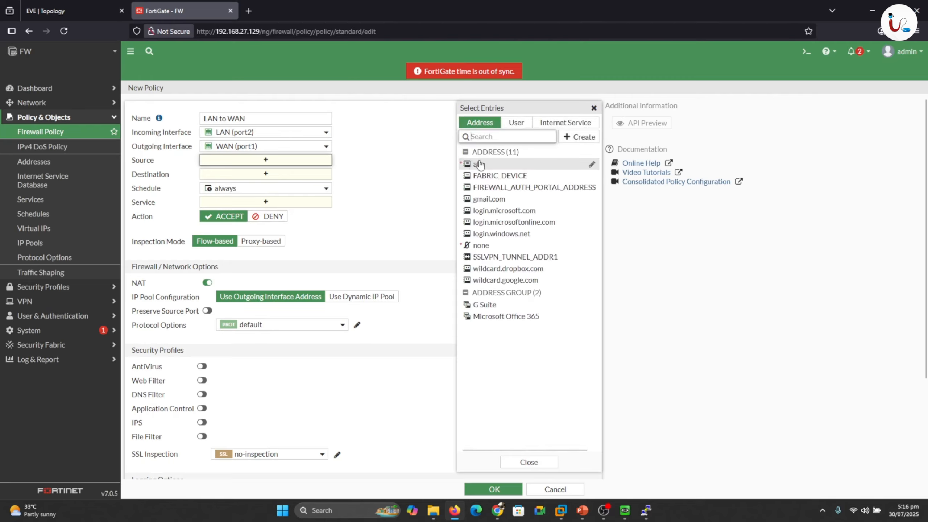
click(479, 165)
click(275, 182)
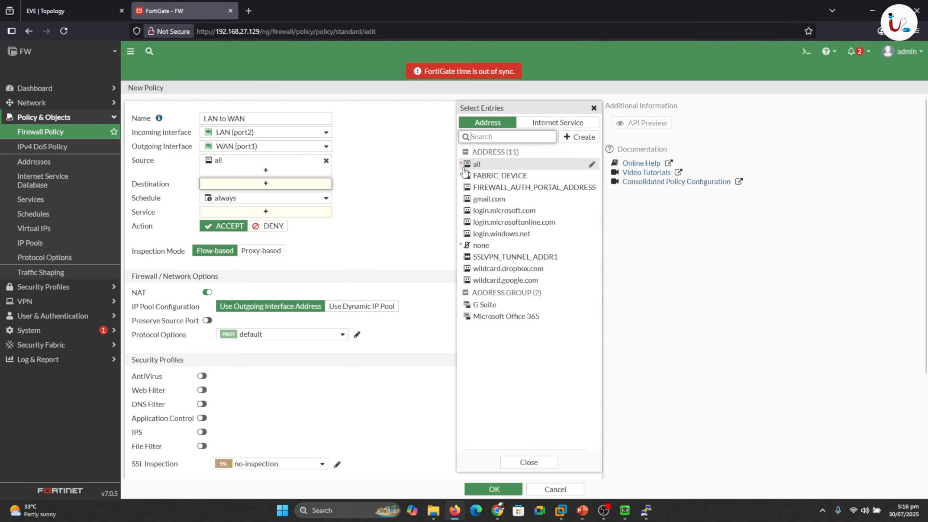
click(477, 165)
click(298, 219)
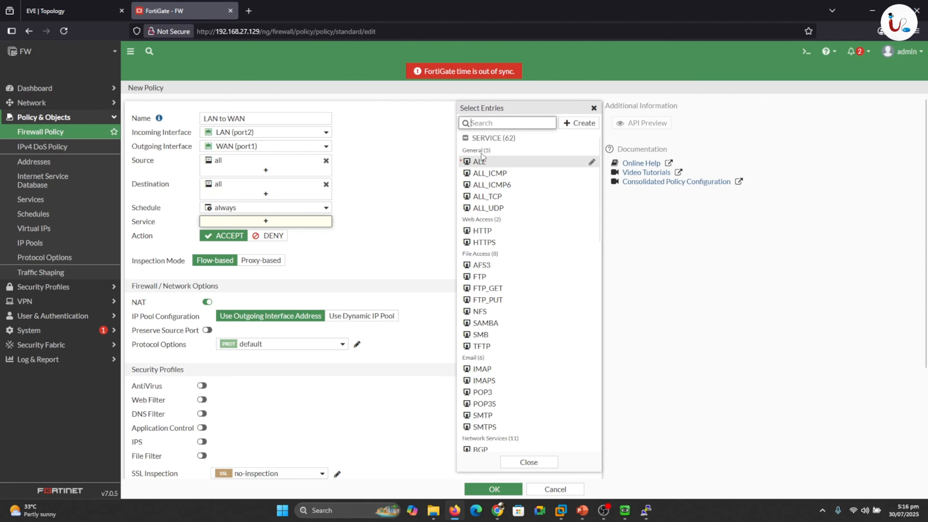
click(476, 163)
click(426, 207)
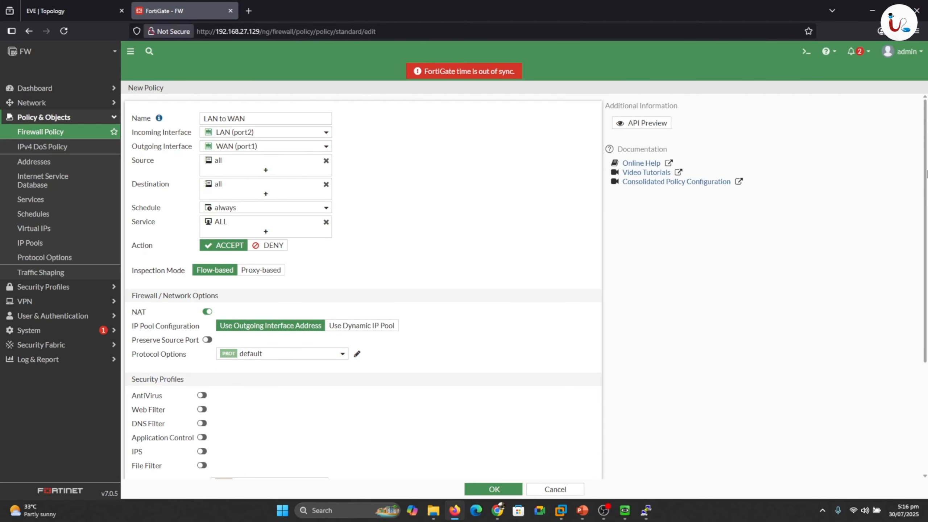
scroll(698, 205, down, 3)
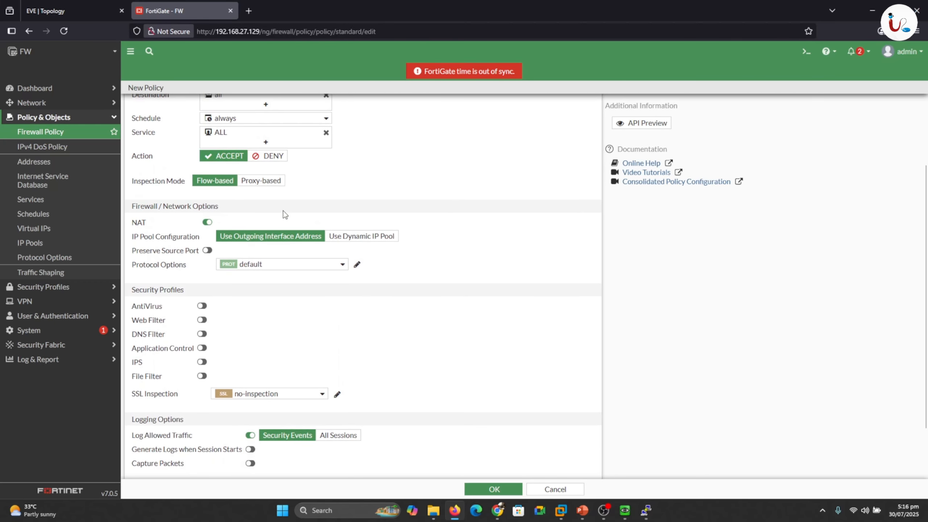
scroll(574, 365, down, 2)
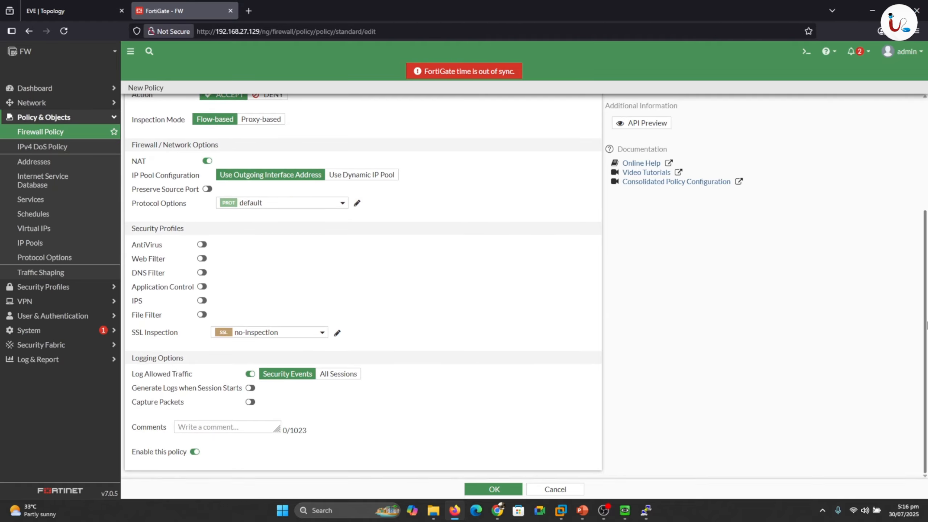
click(340, 375)
click(488, 489)
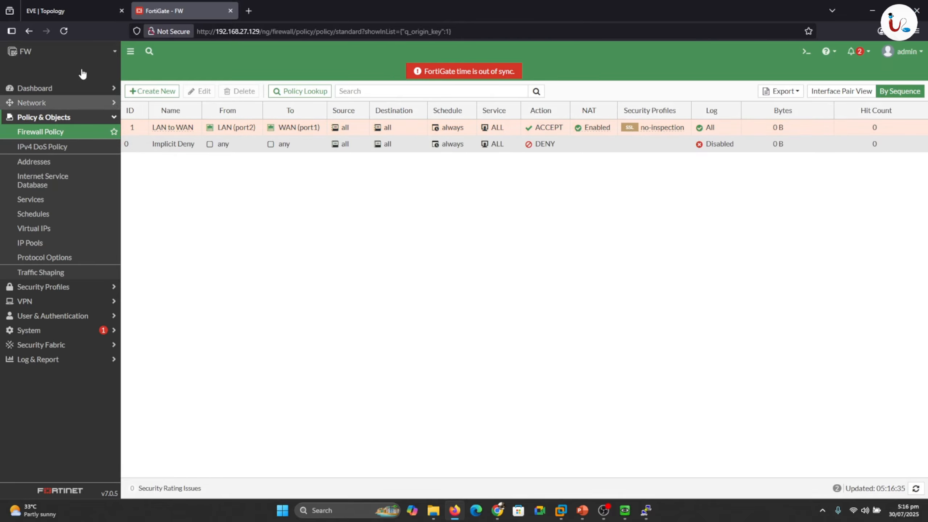
- Rerun ping 192.168.1.254 on Linux3, confirming still no replies, then return to FortiGate's network settings
click(78, 8)
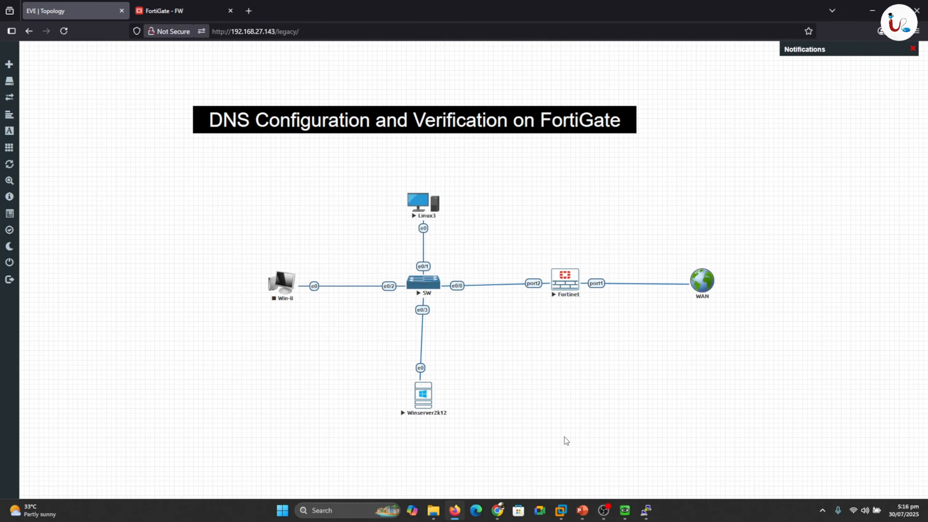
mouse_move(623, 514)
click(661, 470)
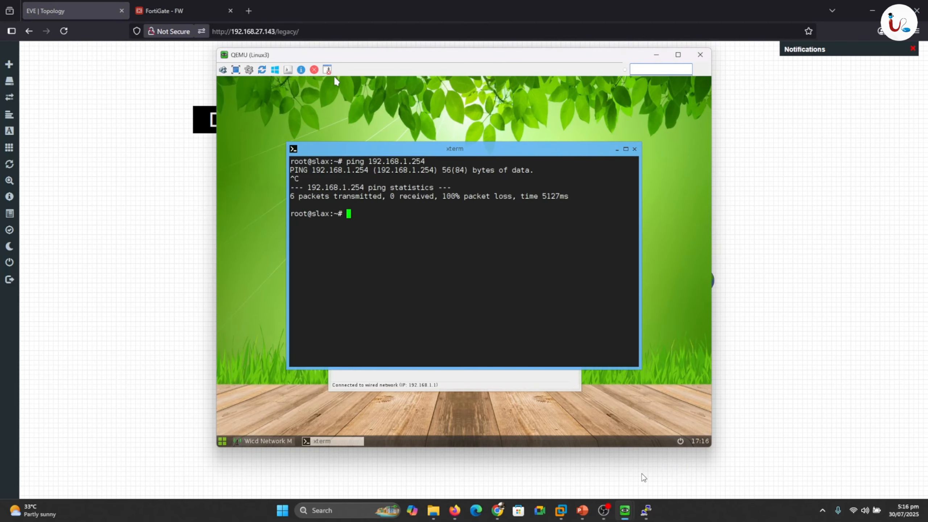
key(Up)
key(Return)
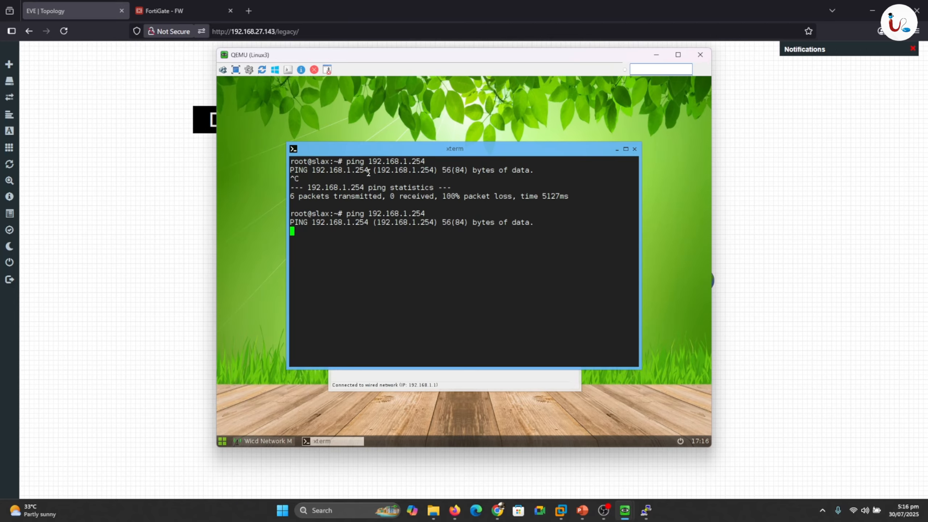
key(ctrl+c)
click(165, 10)
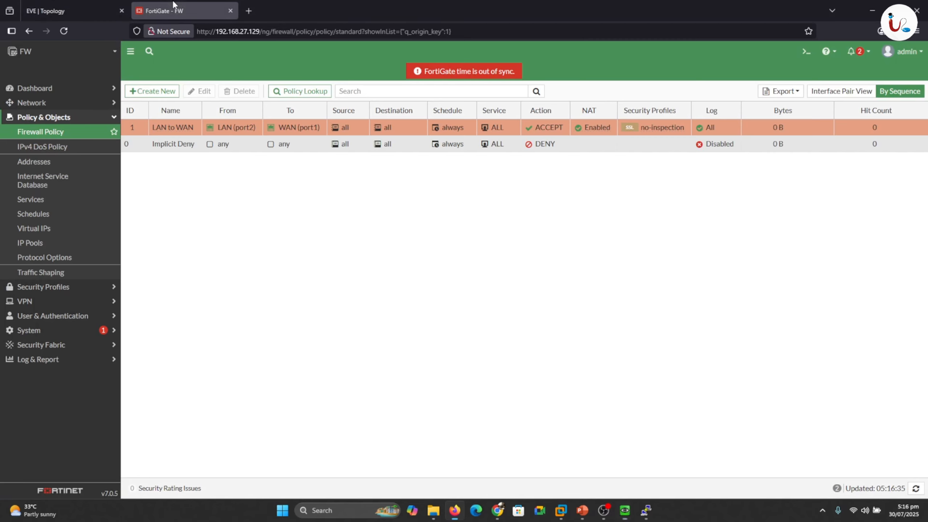
click(30, 103)
- Change the LAN (port2) interface's IP/Netmask from the /32 mask to 192.168.1.254/24
click(33, 117)
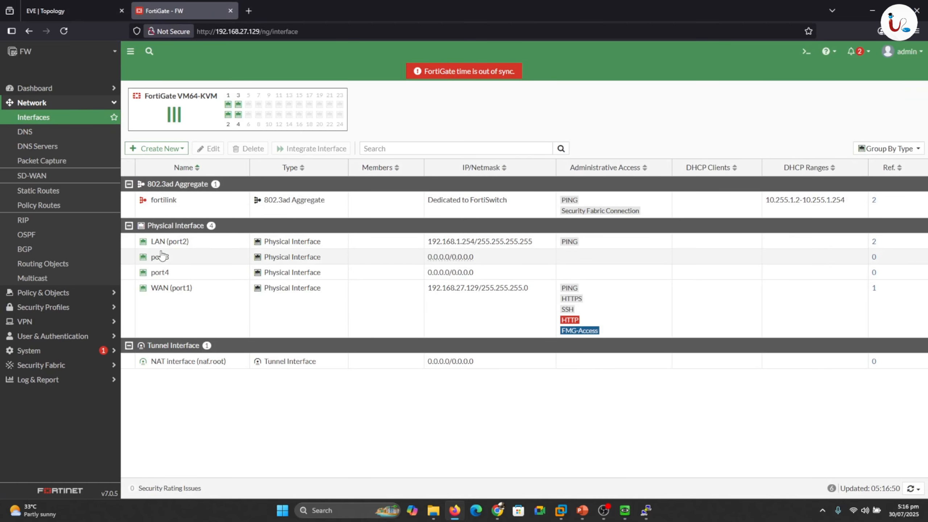
mouse_move(178, 245)
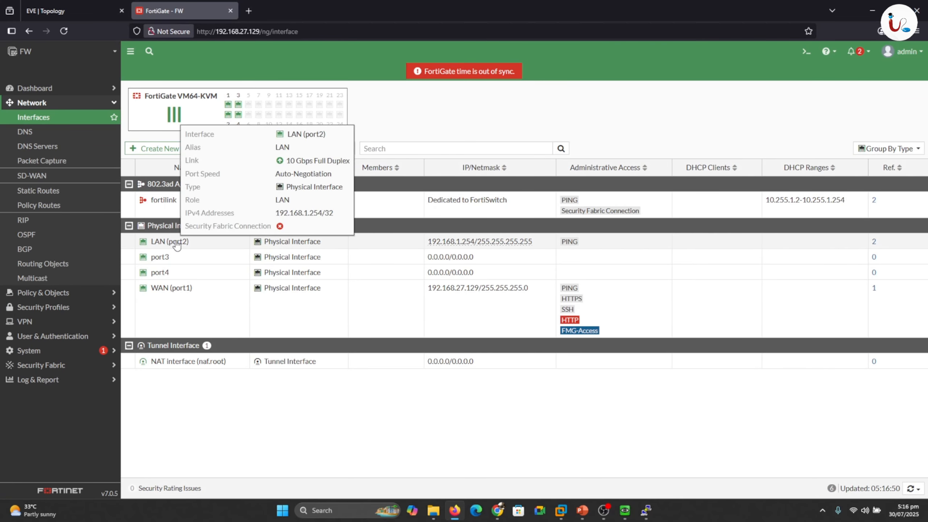
double_click(177, 243)
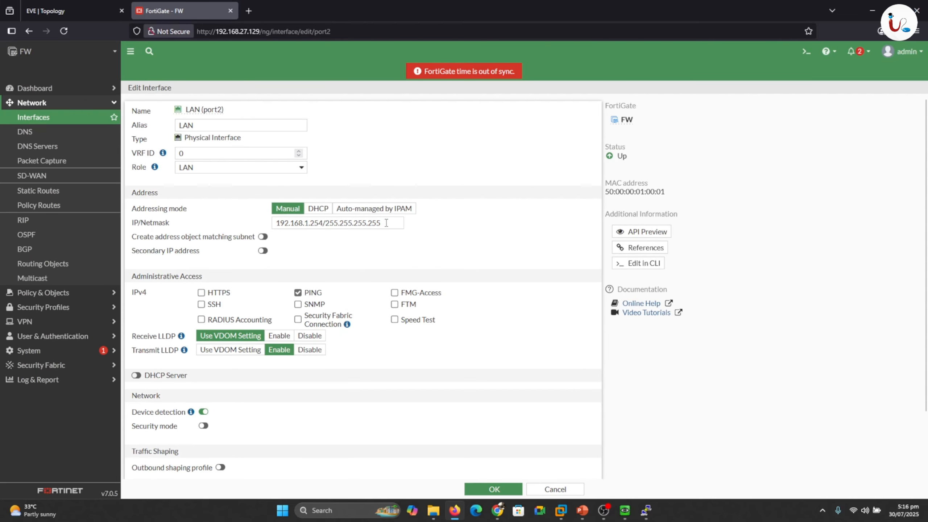
click(387, 223)
key(BackSpace)
key(BackSpace)
key(BackSpace)
key(BackSpace)
key(BackSpace)
key(BackSpace)
key(BackSpace)
key(BackSpace)
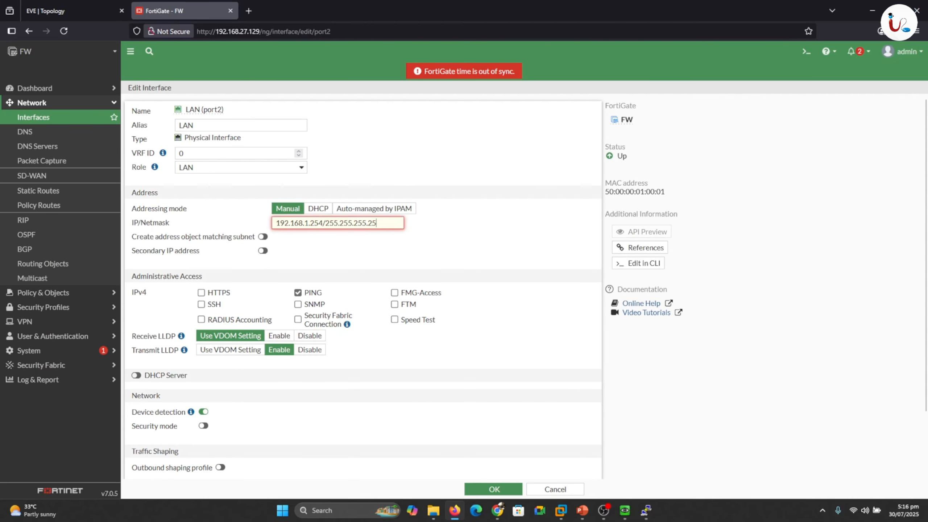
key(BackSpace)
key(BackSpace)
key(BackSpace)
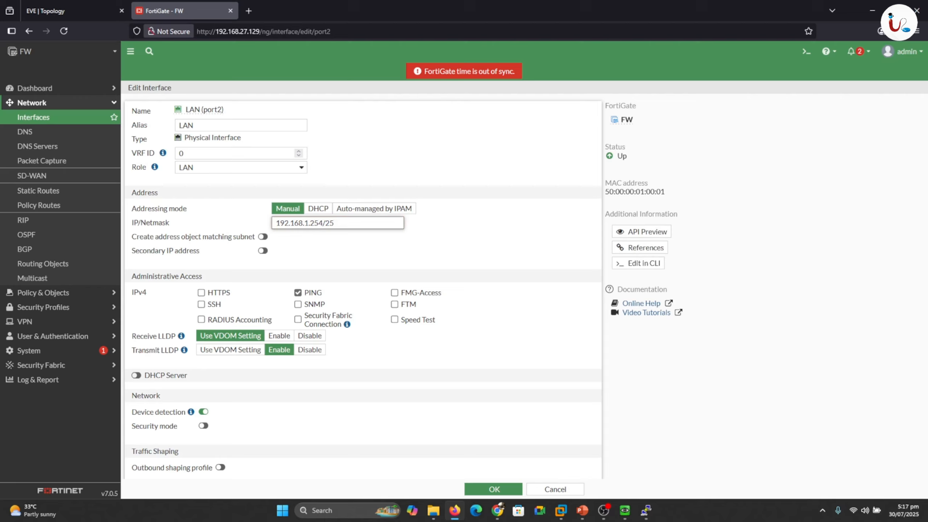
key(BackSpace)
text(4)
click(362, 252)
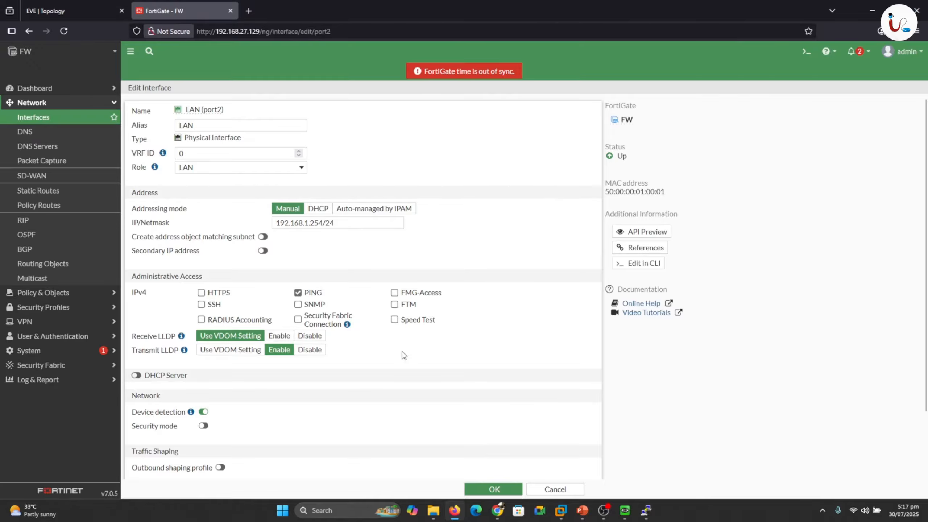
- Save the LAN interface and rerun ping 192.168.1.254 on Linux3, now getting replies
click(489, 491)
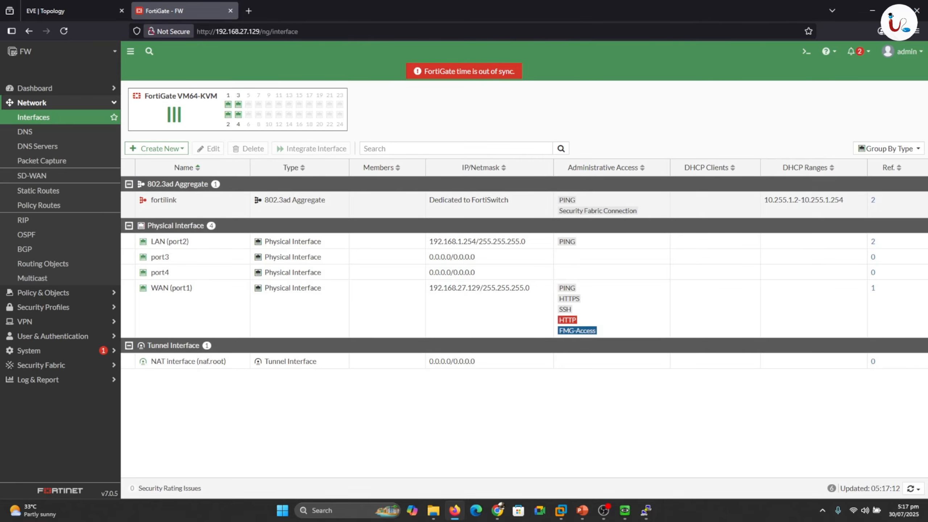
mouse_move(646, 512)
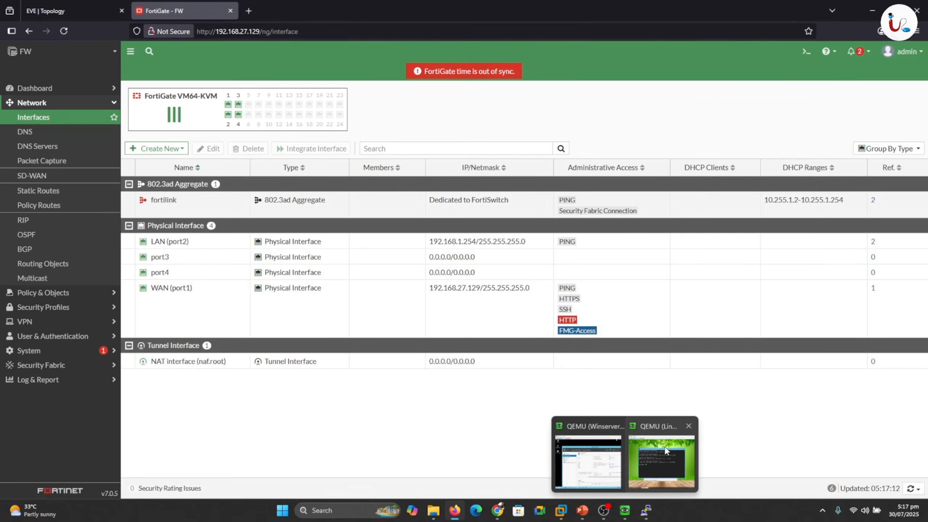
click(645, 449)
key(Up)
key(Return)
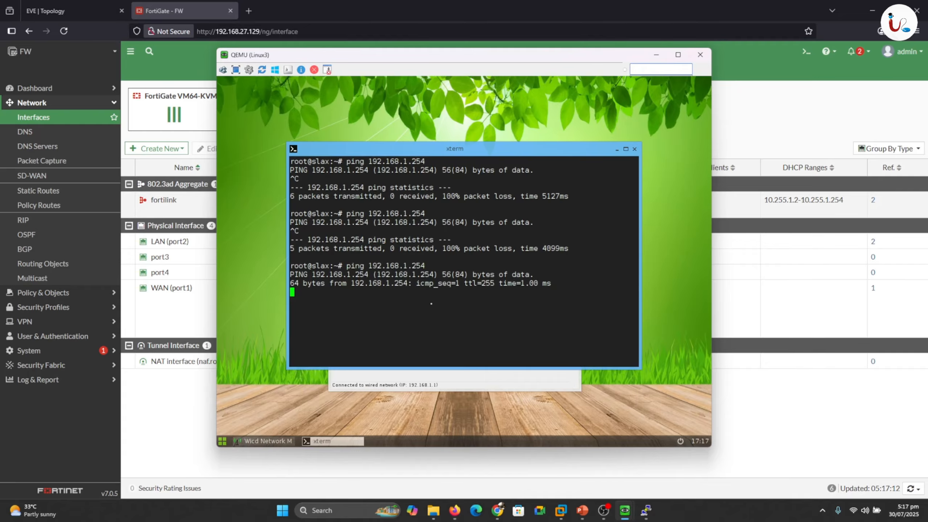
key(ctrl+c)
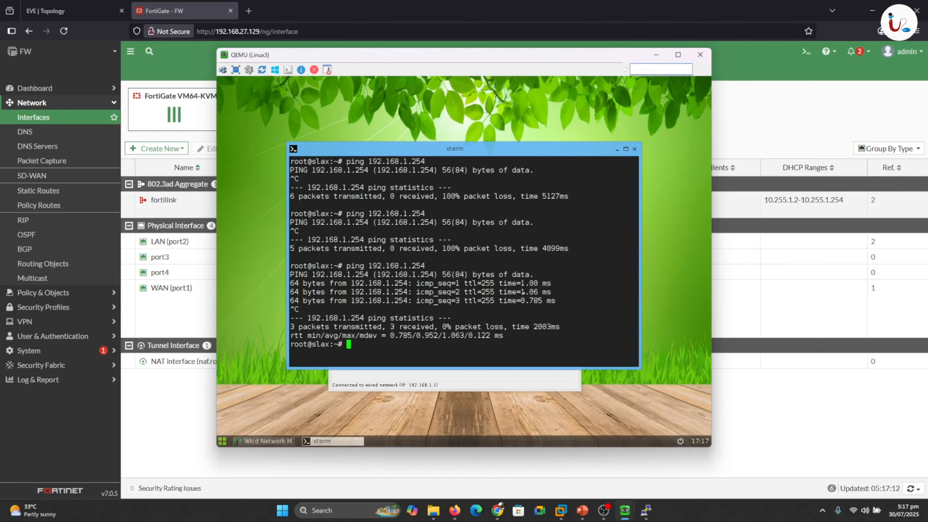
- Ping 1.1.1.1 from Linux3 successfully, then stop it and put the console away
text(ping 1.1.1.1)
key(Return)
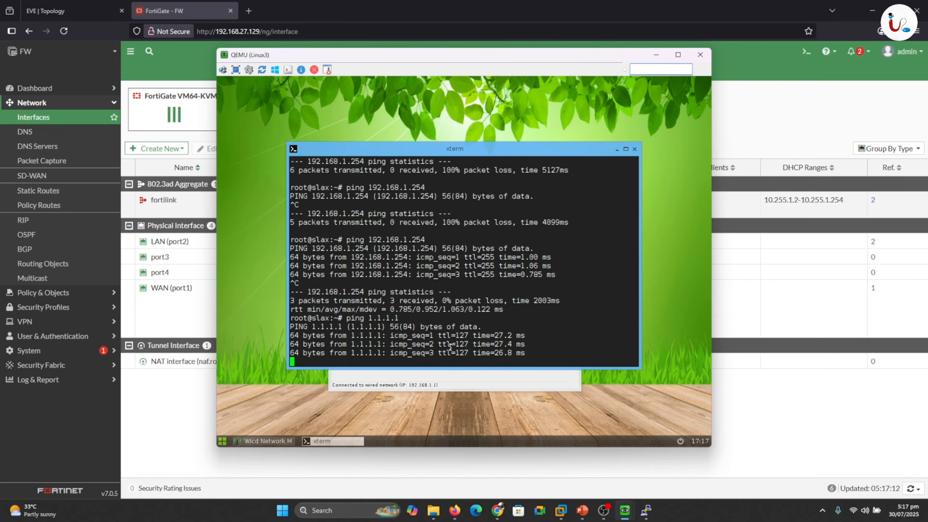
key(ctrl+c)
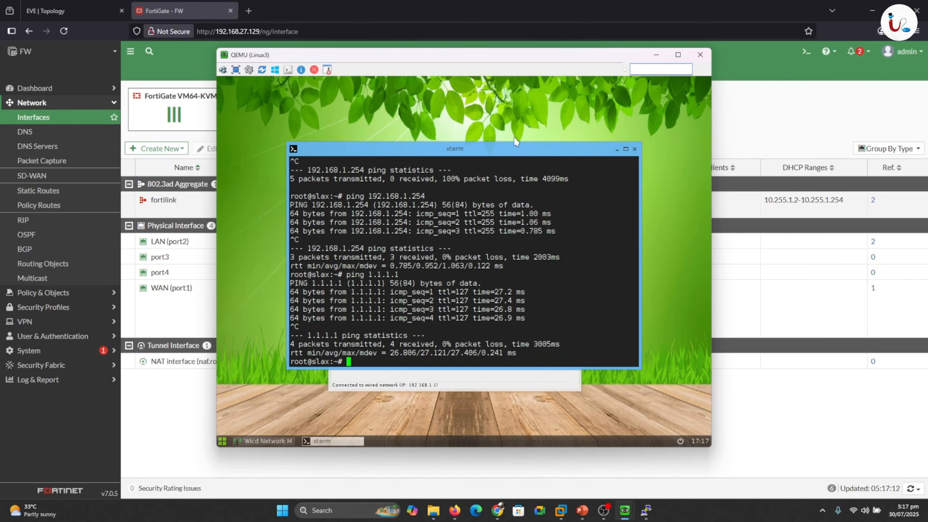
click(656, 55)
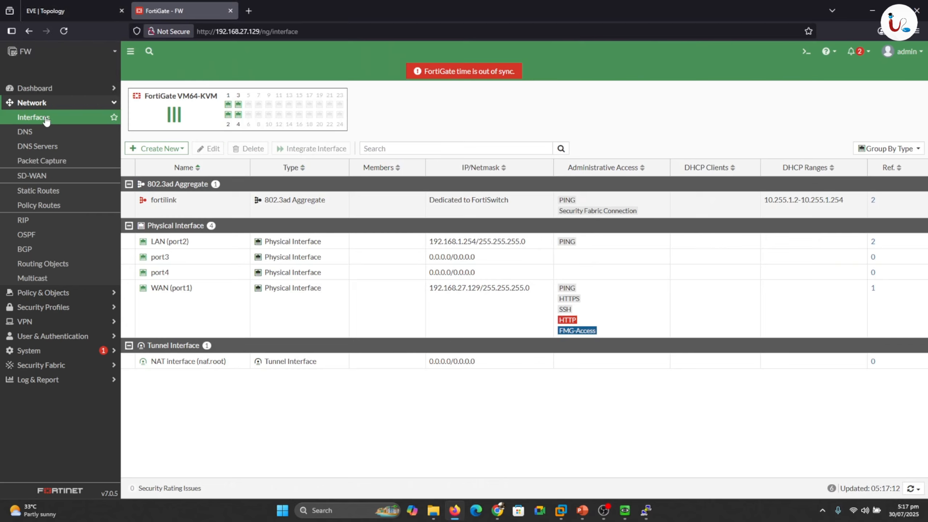
- Create DNS zone uita with domain name uita.local and start a new DNS entry in it
click(37, 146)
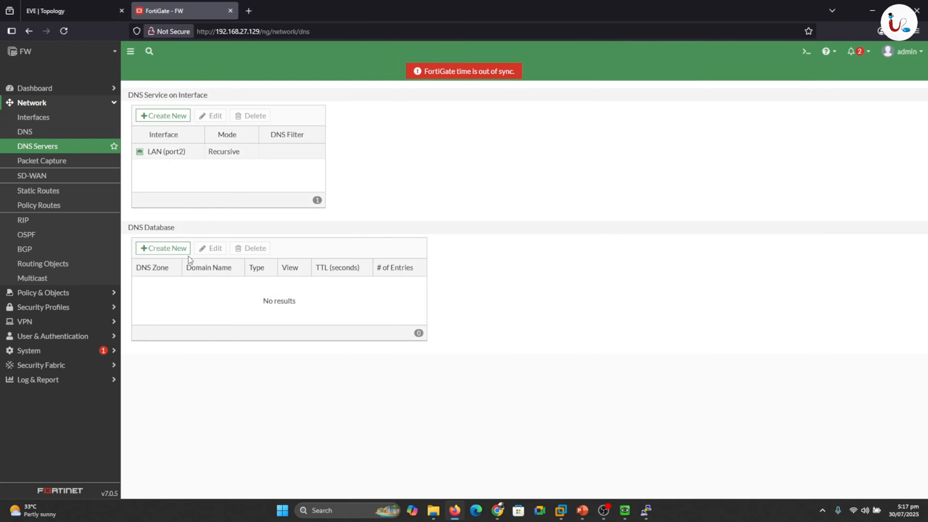
click(164, 248)
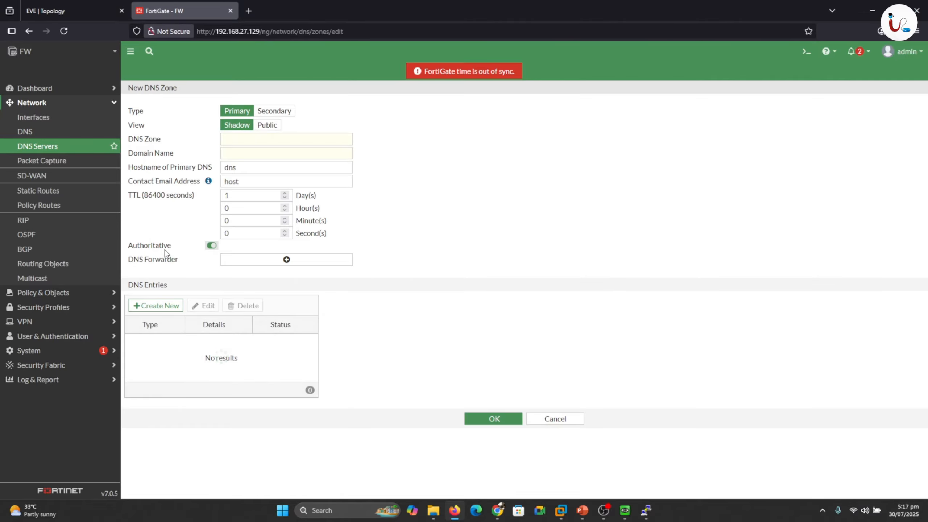
click(239, 138)
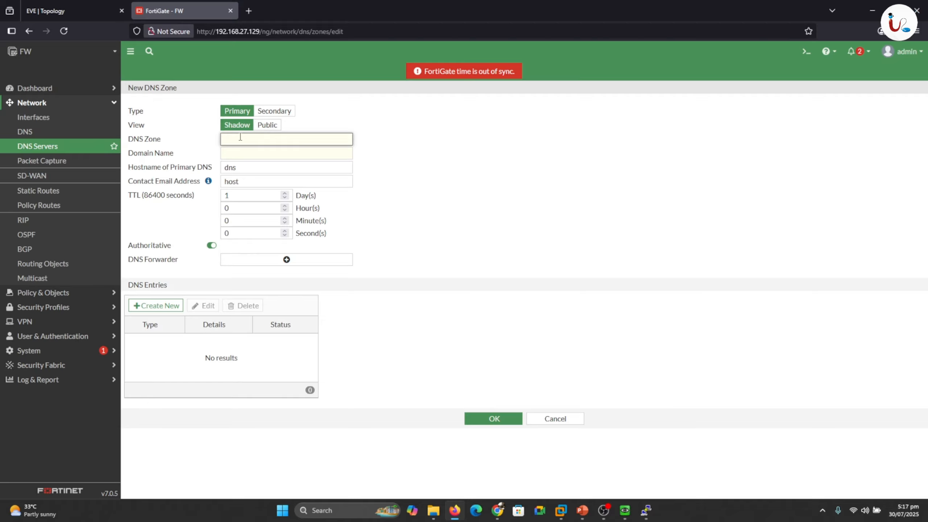
text(uita)
click(247, 153)
text(uita)
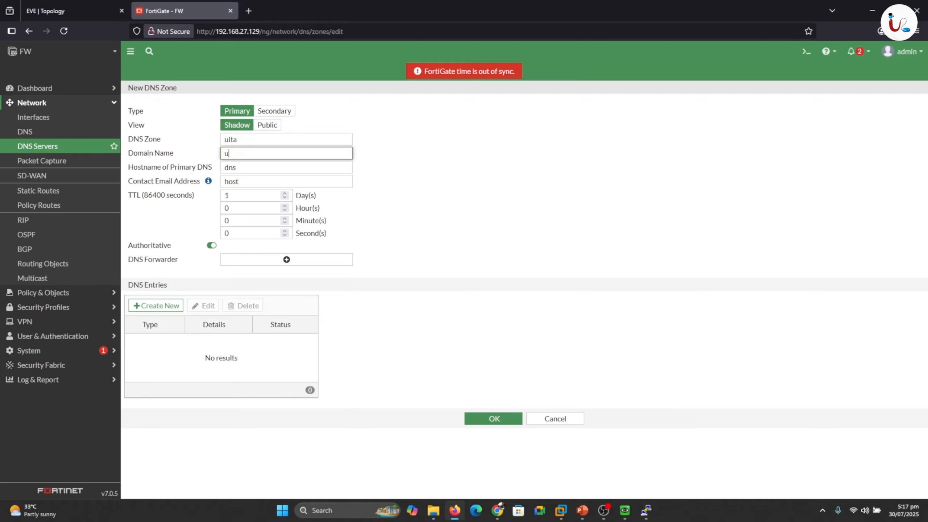
text(.local)
click(177, 305)
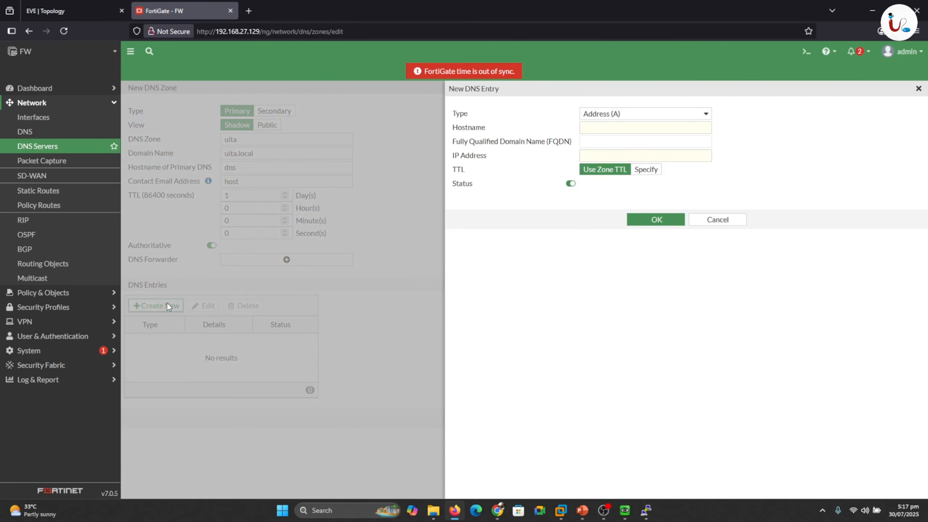
- Add an Address (A) record mapping hostname client1 to 192.168.1.1
click(633, 126)
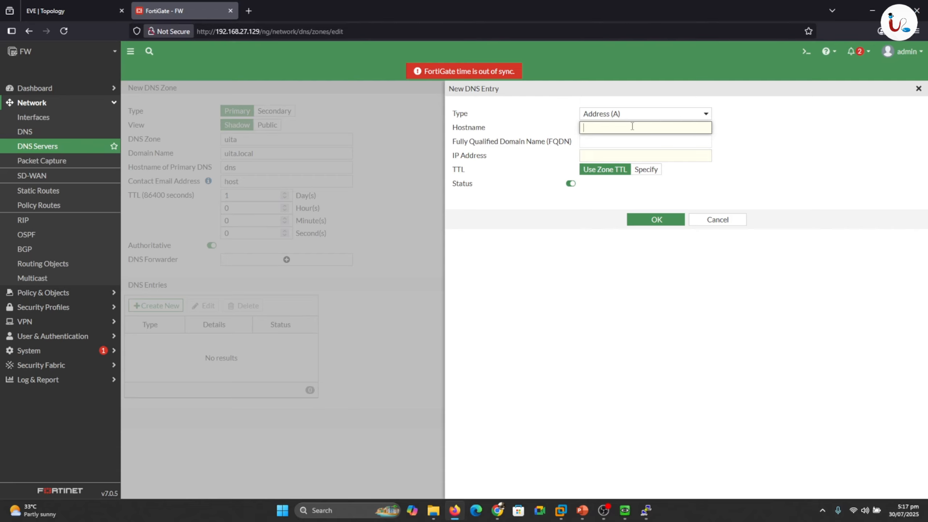
text(client1)
click(618, 154)
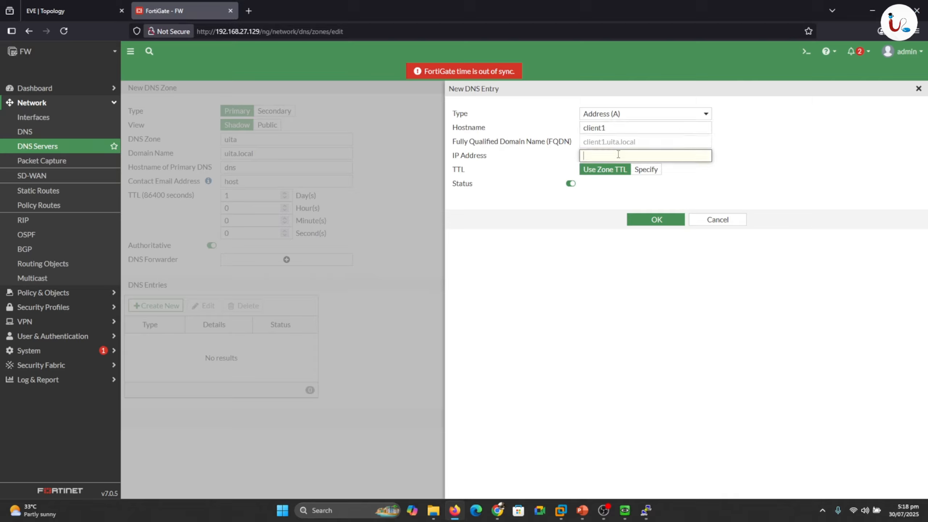
text(192.1)
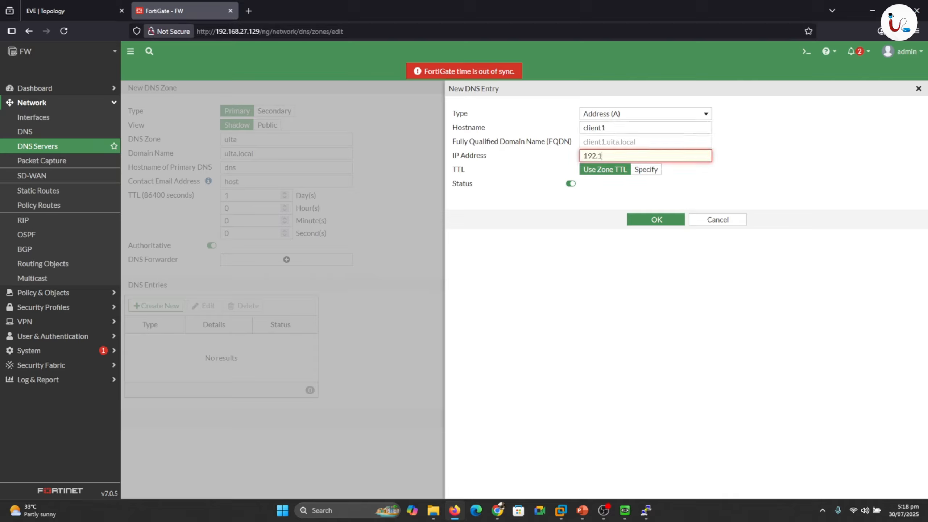
text(68.1.1)
mouse_move(625, 510)
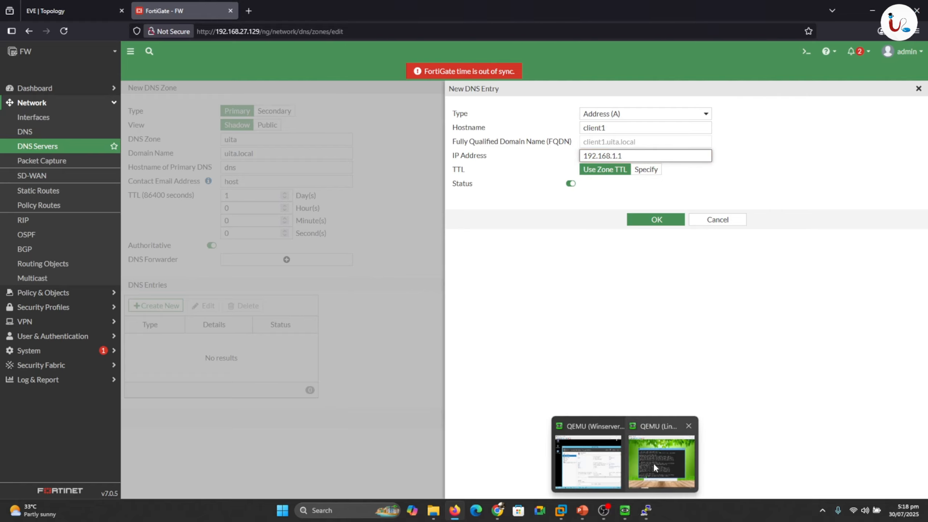
mouse_move(654, 463)
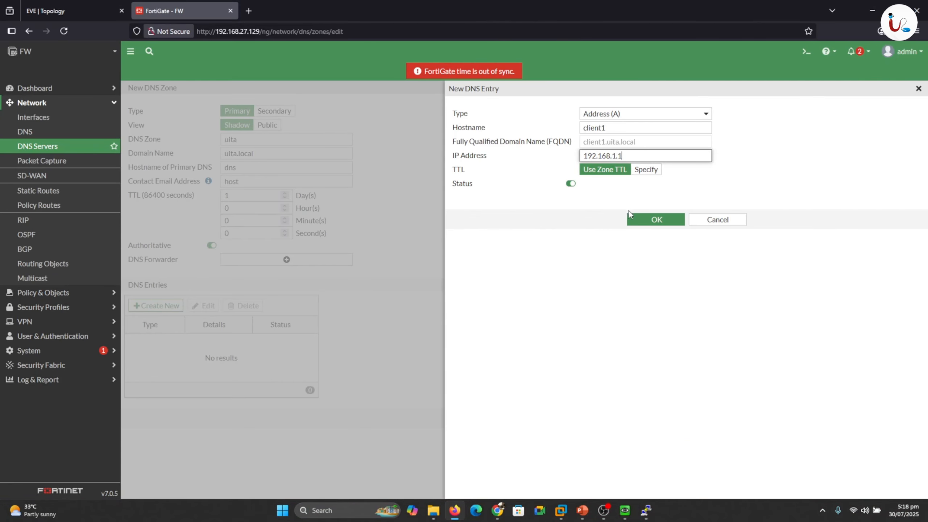
click(647, 223)
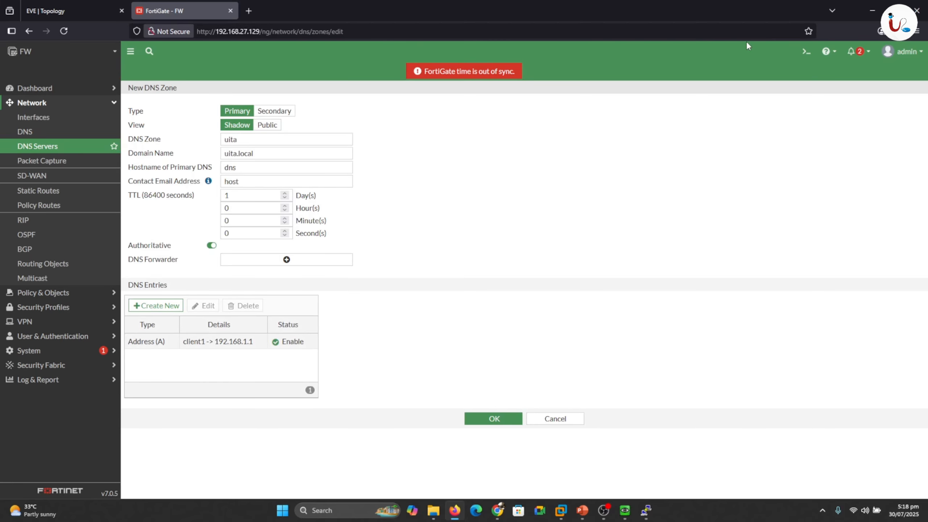
- Run 'exe ping client1.uita.local' in the FortiGate CLI console, which fails to resolve, then close it
click(806, 53)
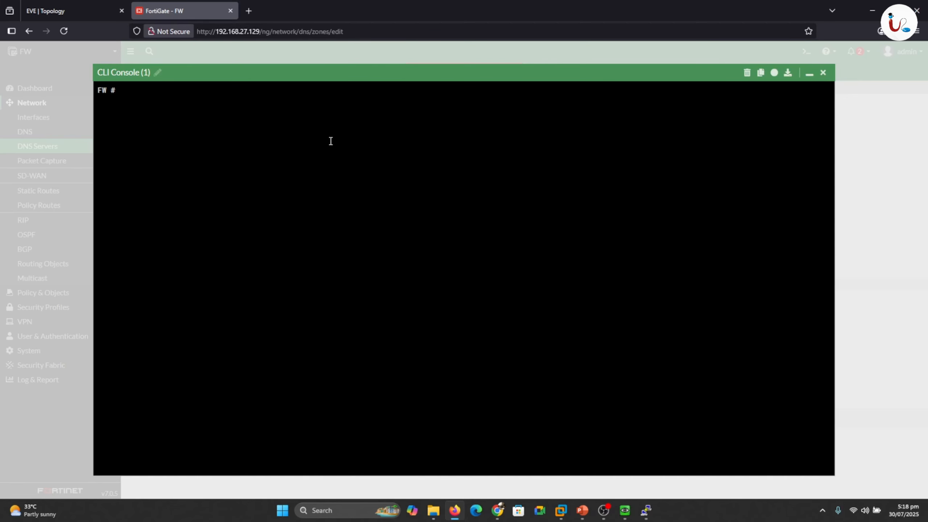
text(exe ping client1.u)
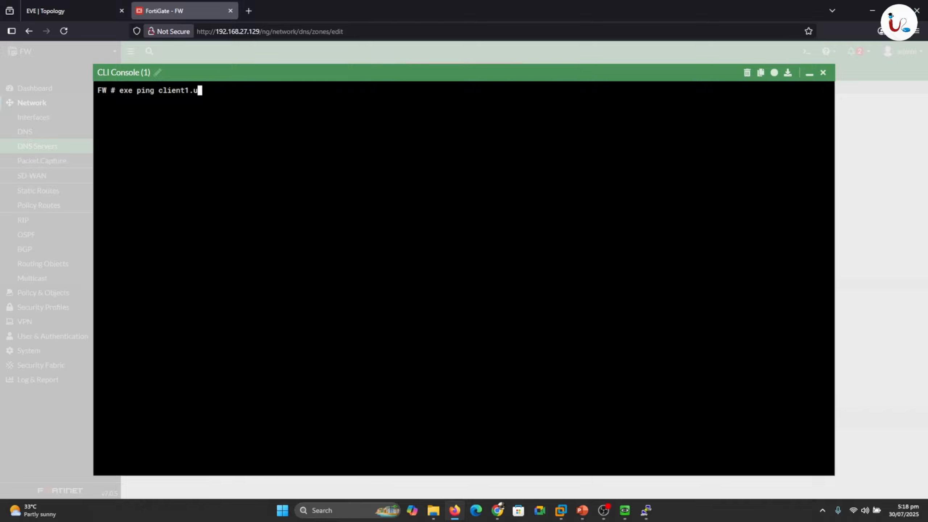
text(ita.local)
key(Return)
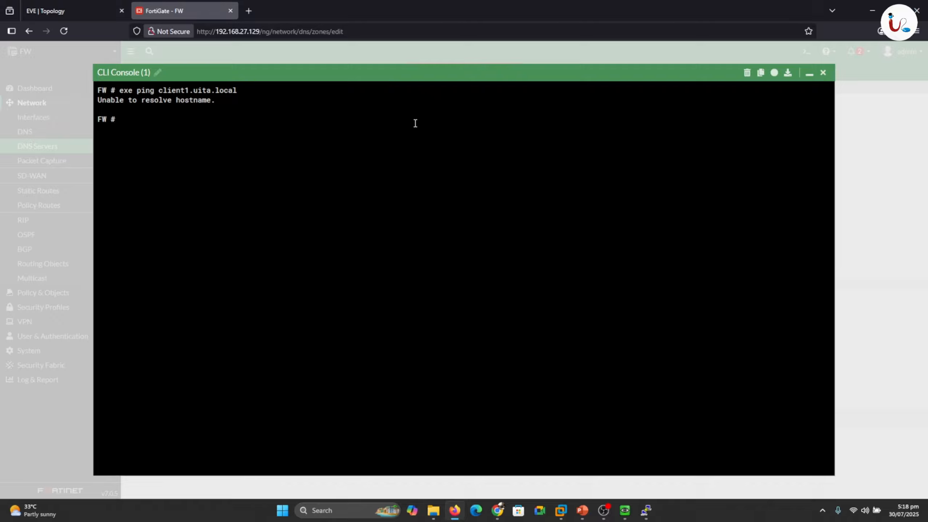
click(823, 72)
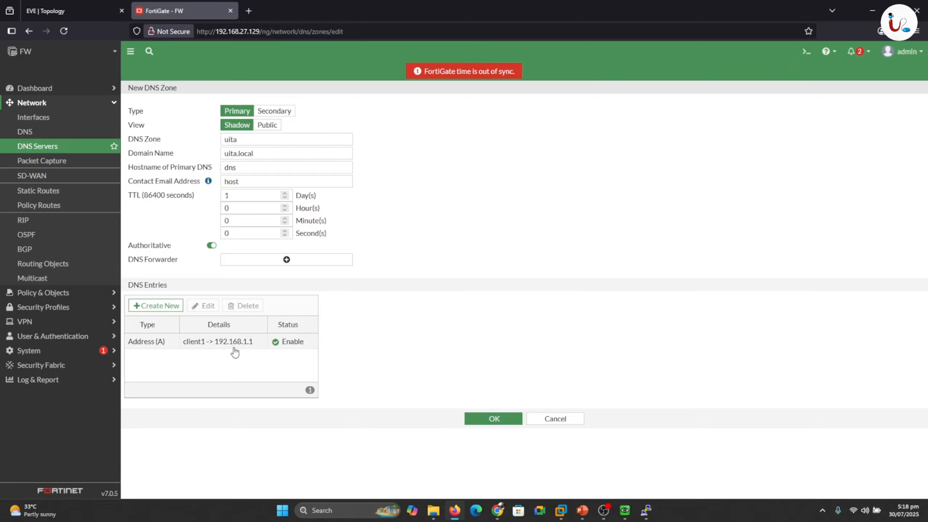
- Reopen the client1 DNS entry, confirm it without changes, and return to the EVE-NG lab topology
double_click(198, 342)
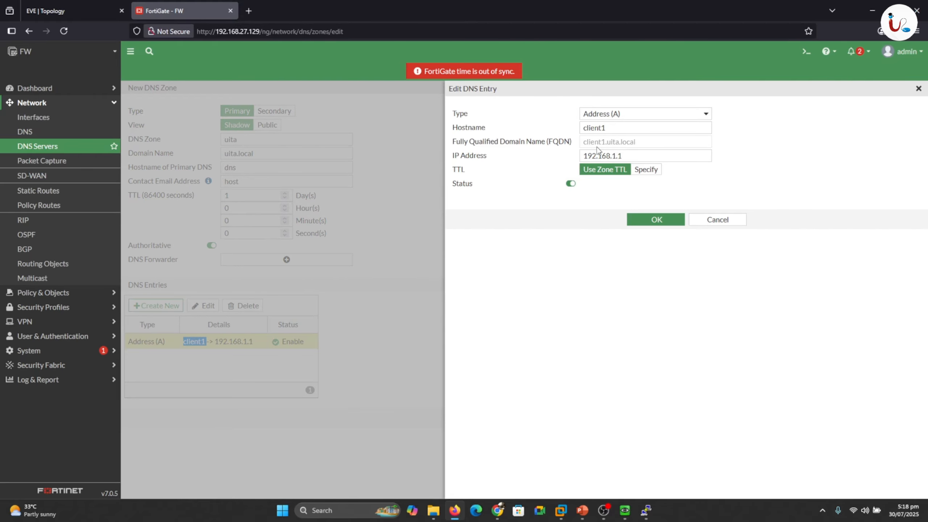
click(644, 222)
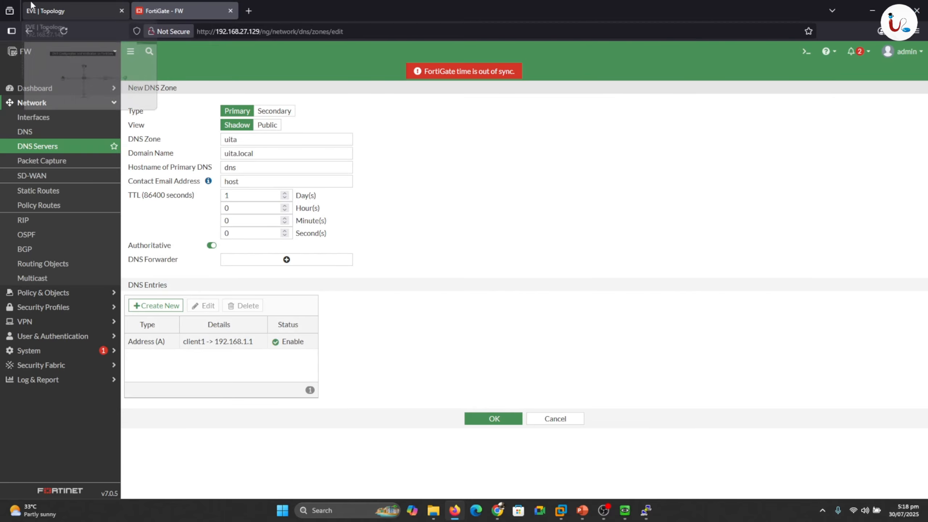
click(30, 4)
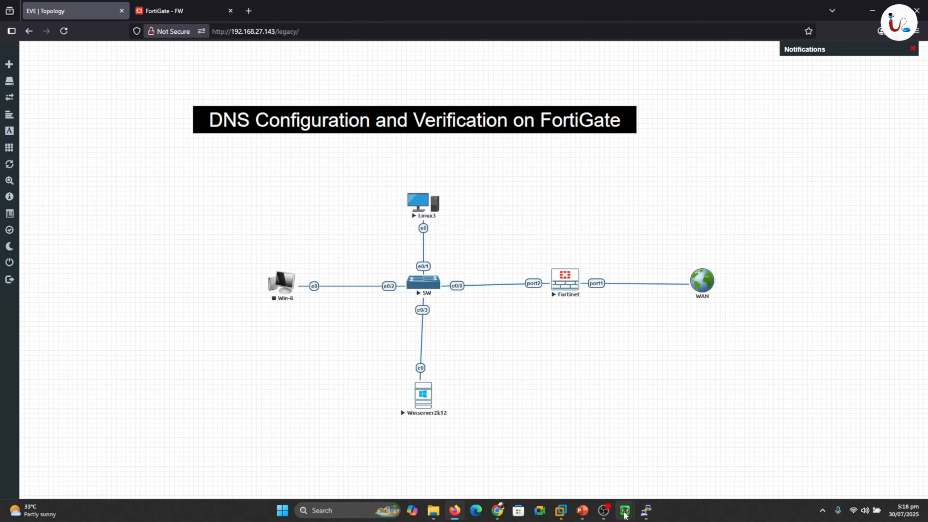
- Unlock the Winserver2k12 console and sign in as Administrator with the account password
click(596, 473)
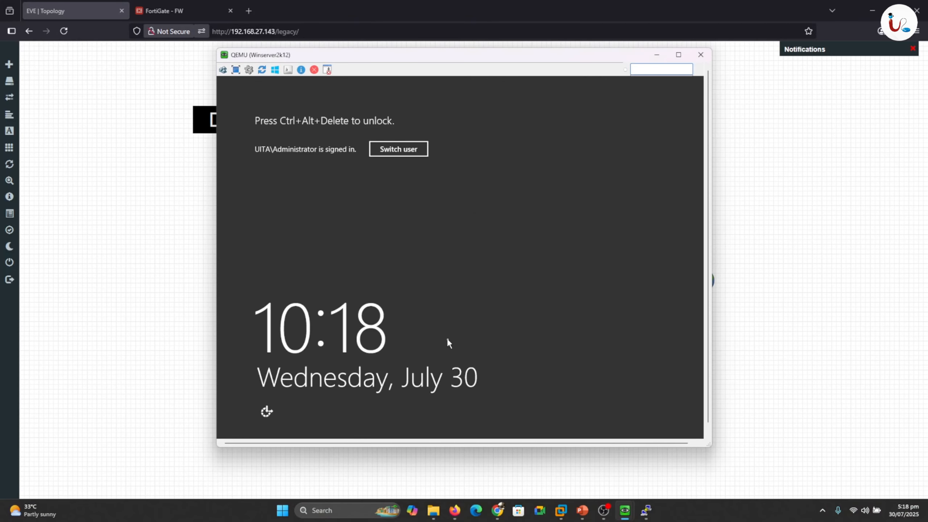
click(392, 147)
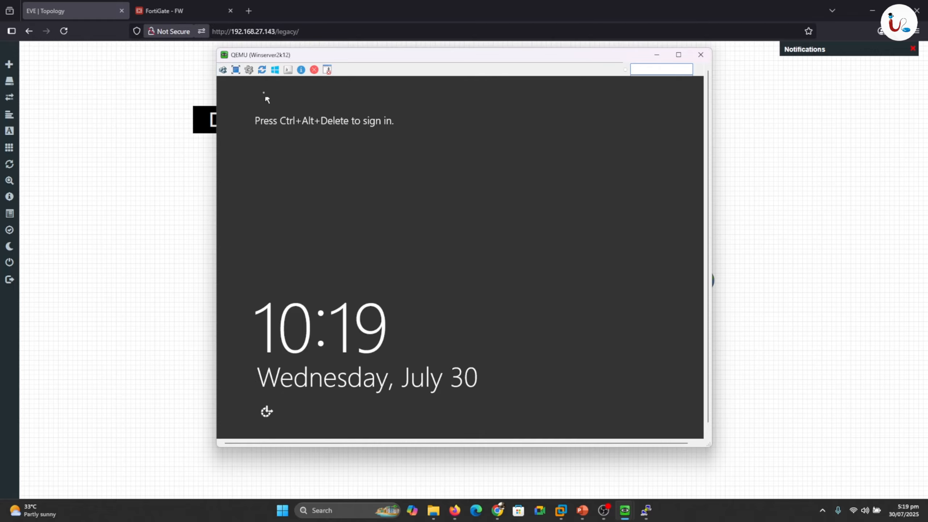
click(222, 69)
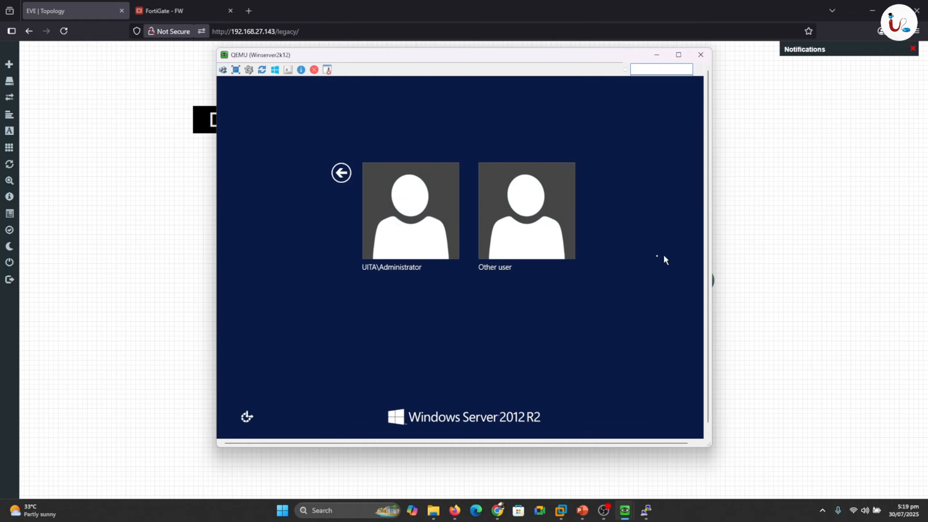
click(457, 217)
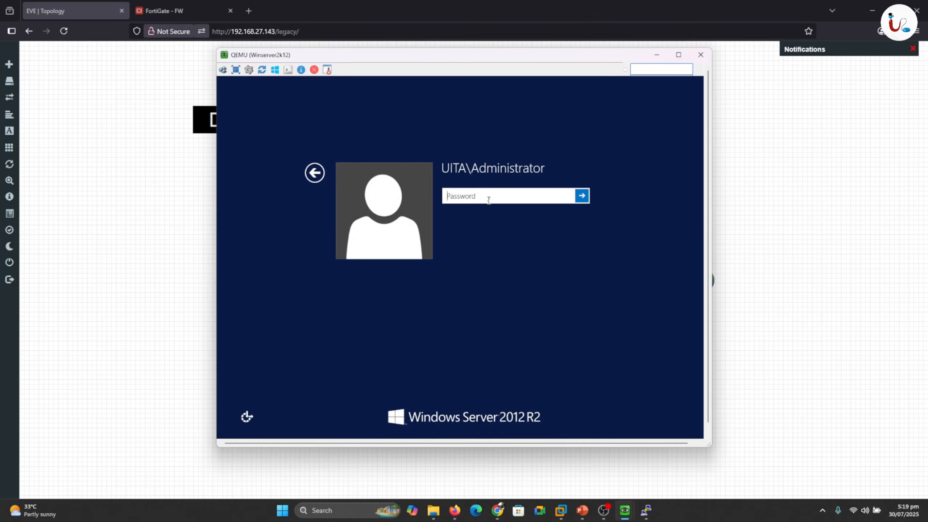
text(123456)
key(Return)
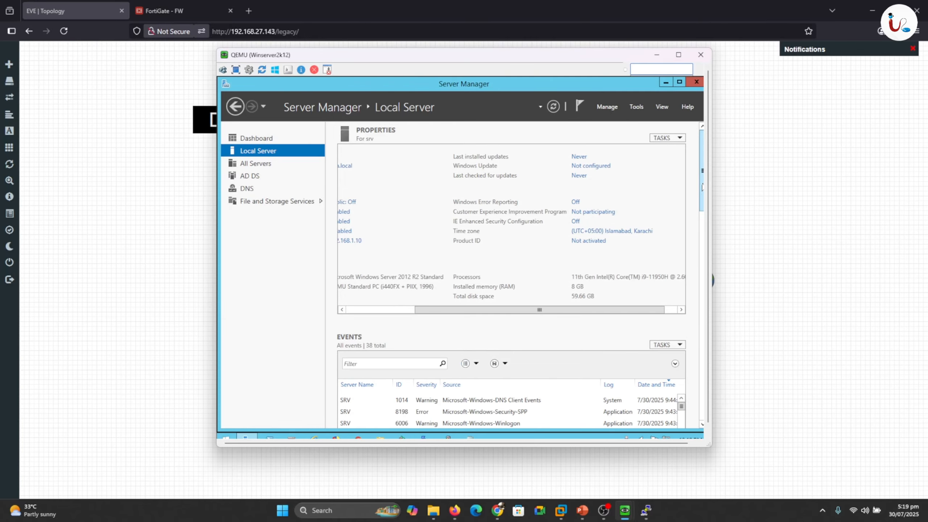
drag(701, 188, 702, 268)
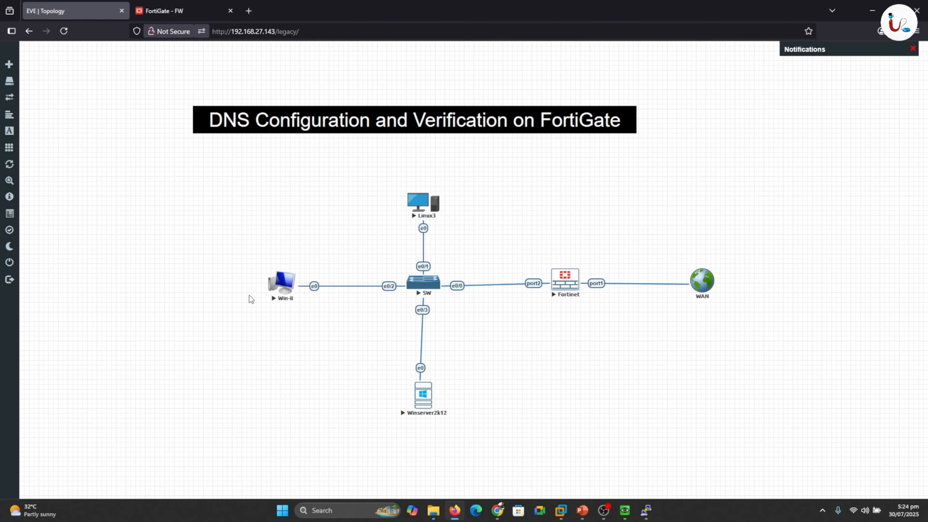
drag(238, 266, 269, 248)
mouse_move(306, 274)
mouse_down()
mouse_move(405, 258)
mouse_move(551, 285)
mouse_up()
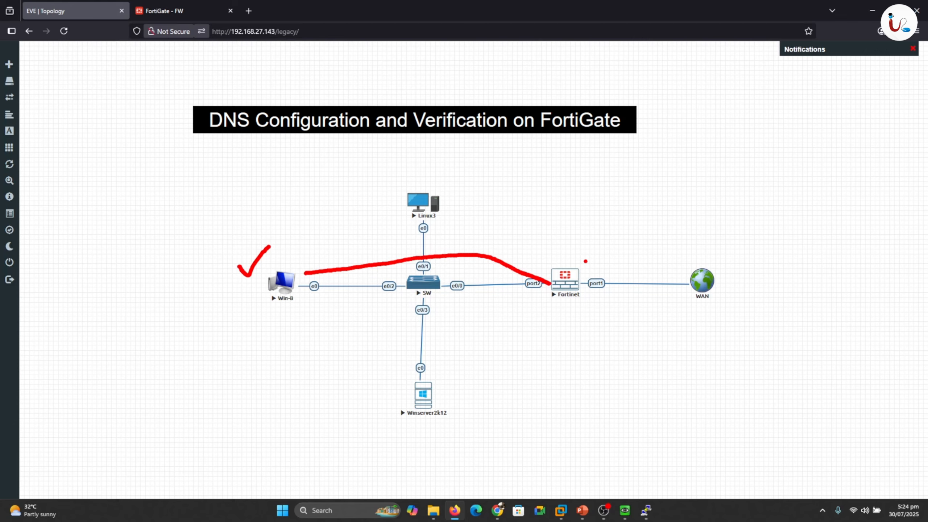
drag(586, 261, 601, 255)
mouse_move(454, 181)
mouse_down()
mouse_move(409, 172)
mouse_move(402, 256)
mouse_move(457, 188)
mouse_move(451, 184)
mouse_move(477, 214)
mouse_move(494, 215)
mouse_up()
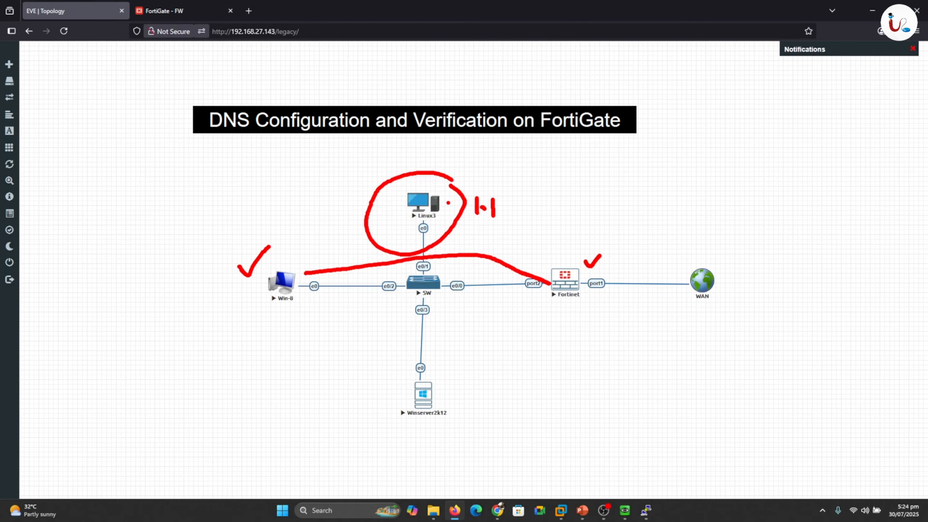
key(Escape)
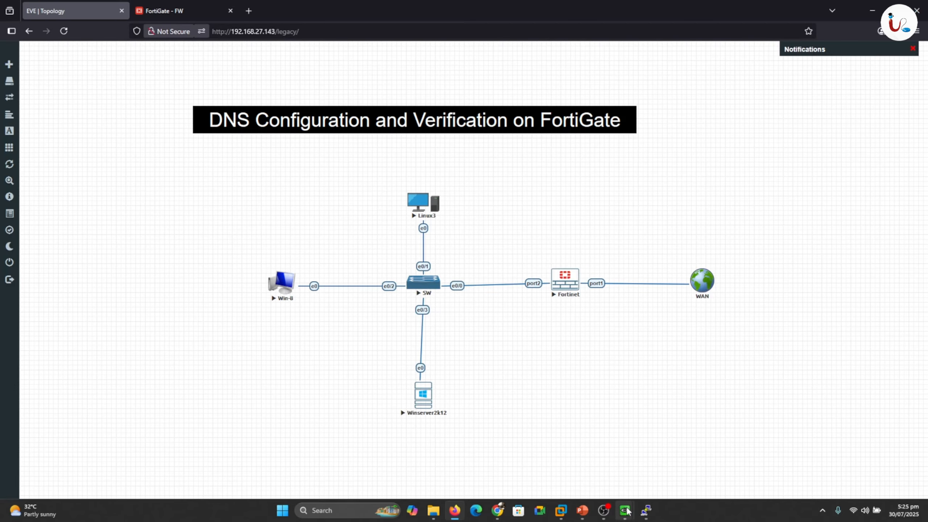
- Check the Win-8 Ethernet details to confirm gateway and DNS server 192.168.1.254
mouse_move(625, 510)
click(683, 471)
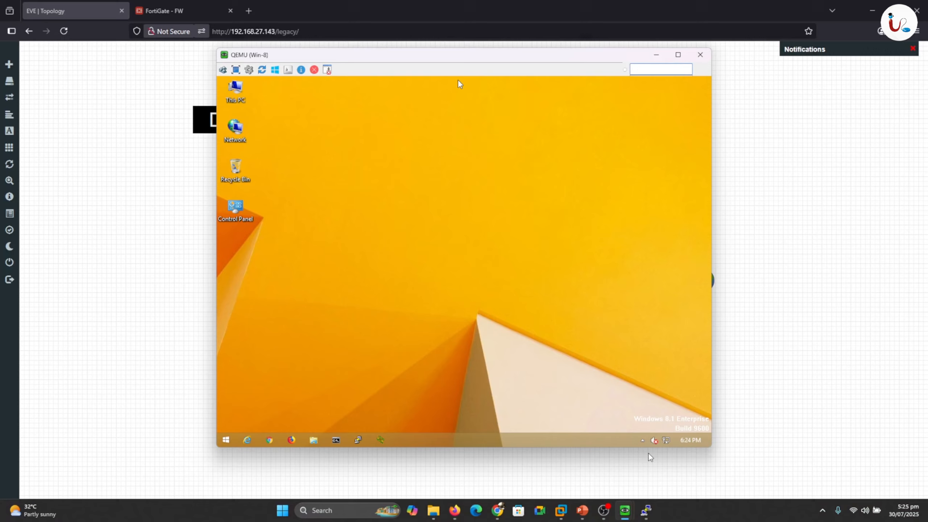
right_click(666, 440)
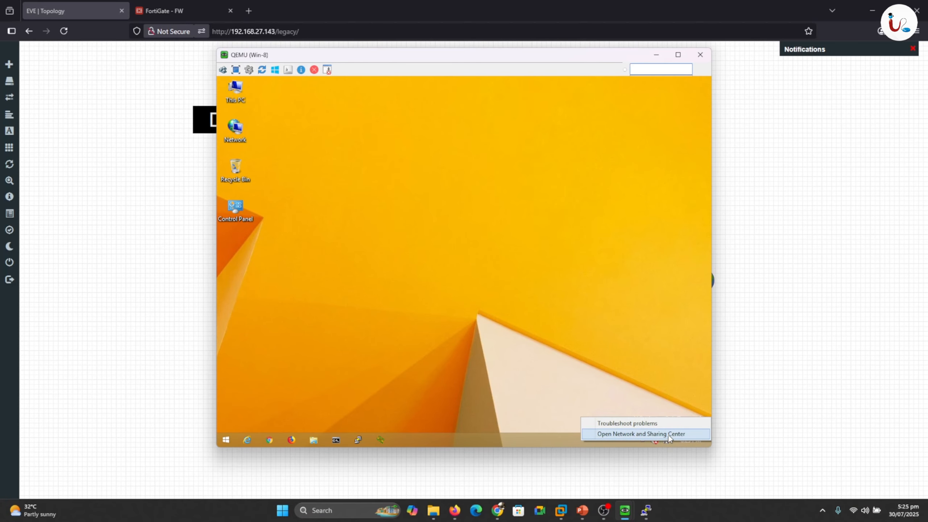
click(669, 435)
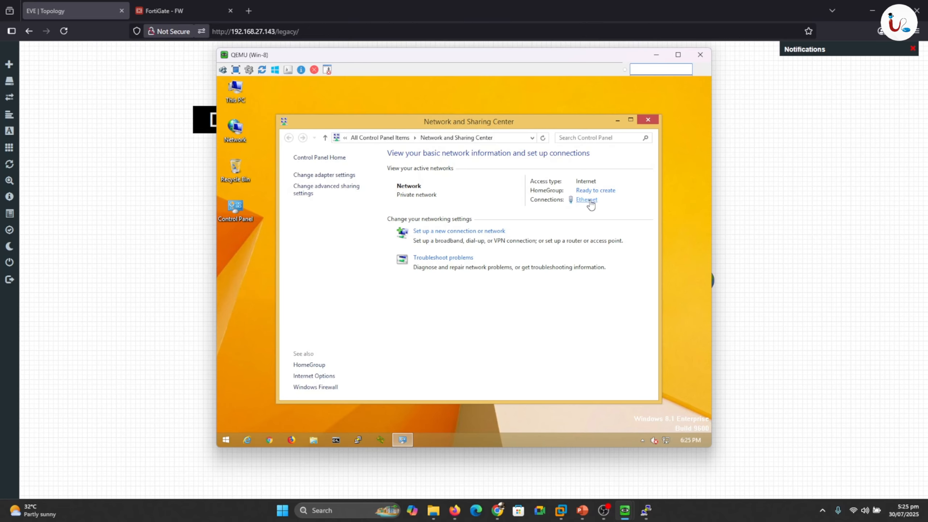
click(589, 202)
click(412, 251)
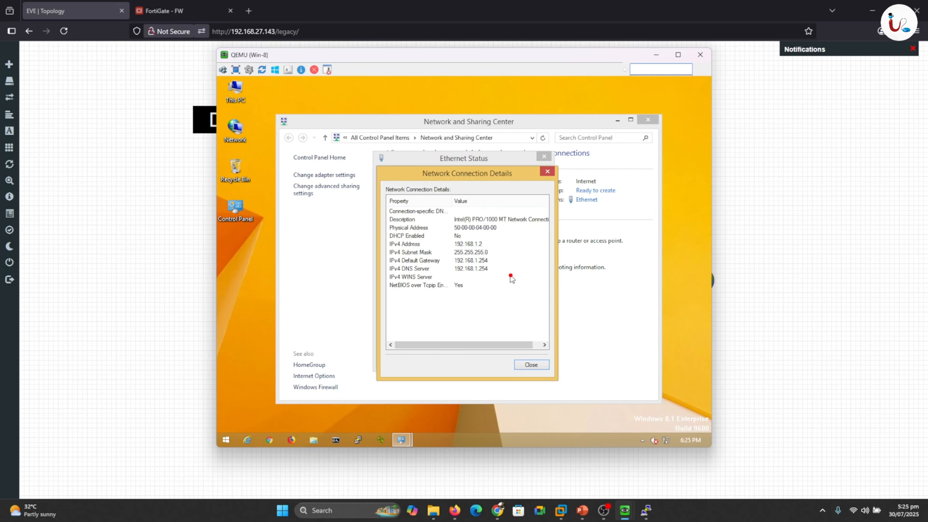
mouse_move(442, 262)
mouse_down()
mouse_move(454, 259)
mouse_move(439, 270)
mouse_move(450, 270)
mouse_up()
- Close the details, status and Network and Sharing Center windows, then refresh the desktop
click(522, 364)
click(526, 360)
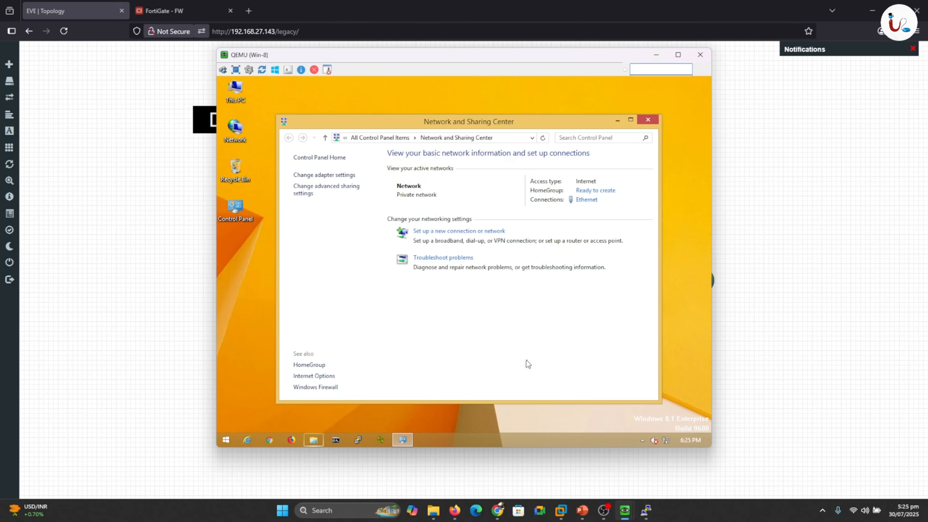
click(654, 120)
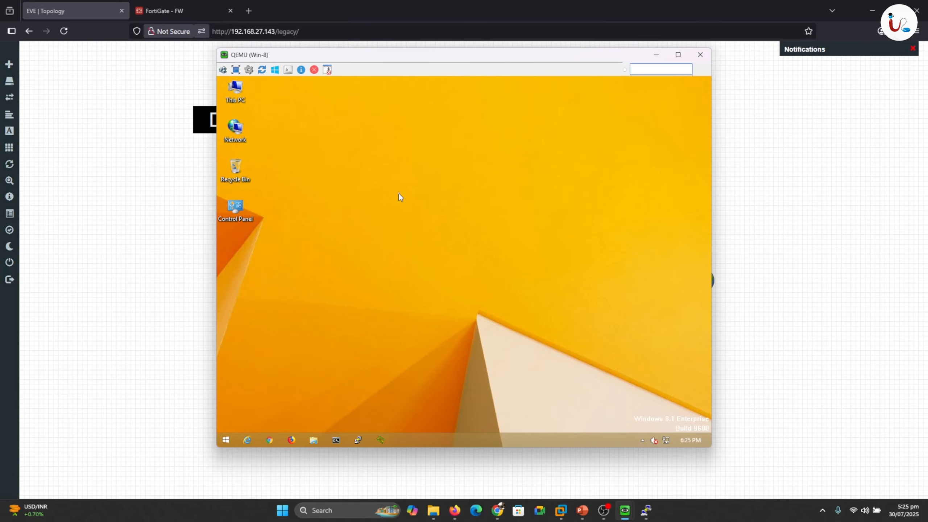
right_click(398, 192)
click(321, 221)
- Ping client1.uita.local from a Command Prompt and confirm replies from 192.168.1.1
click(335, 442)
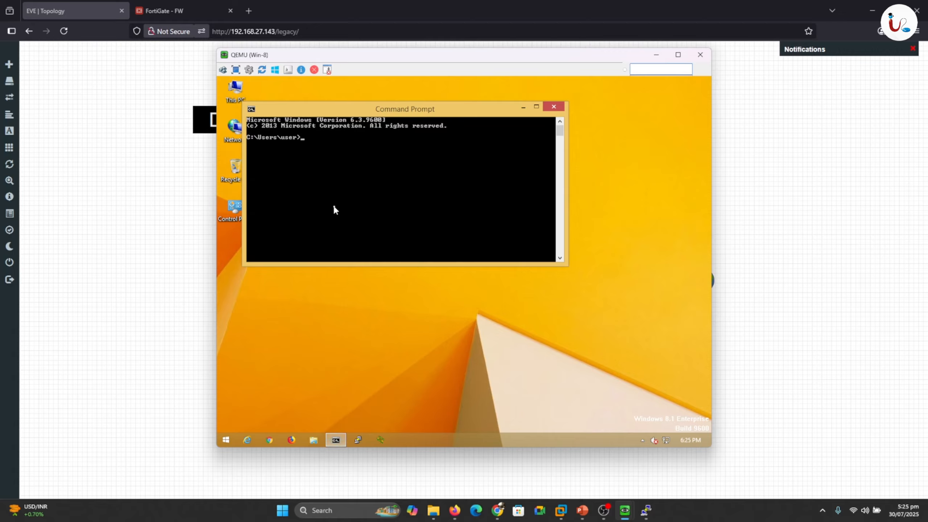
text(ping client1.uita.local)
key(Return)
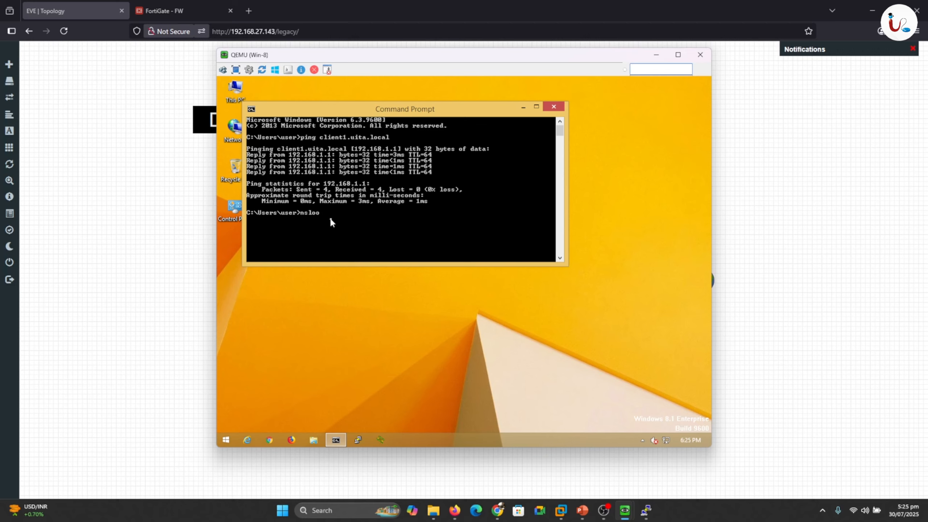
- Run nslookup to confirm server 192.168.1.254, exit it, and minimize the Win-8 console
key(Return)
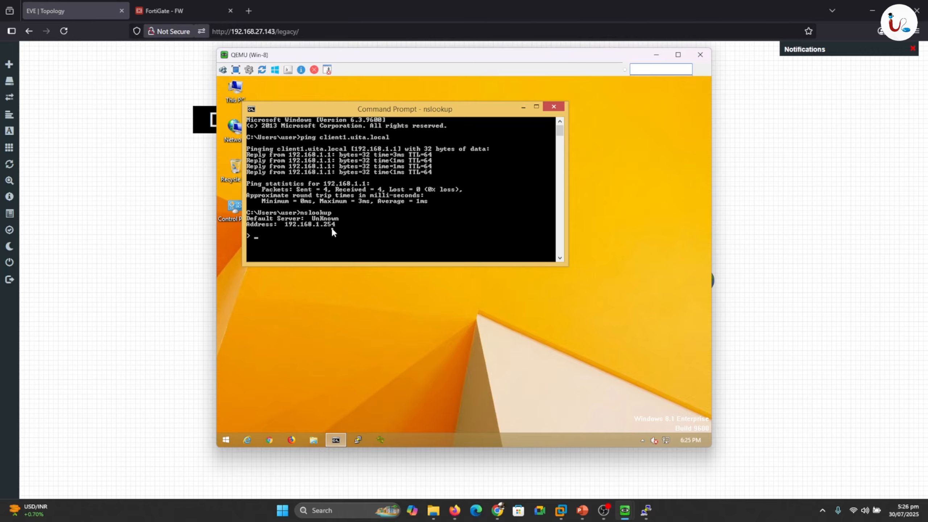
text(exit)
key(Return)
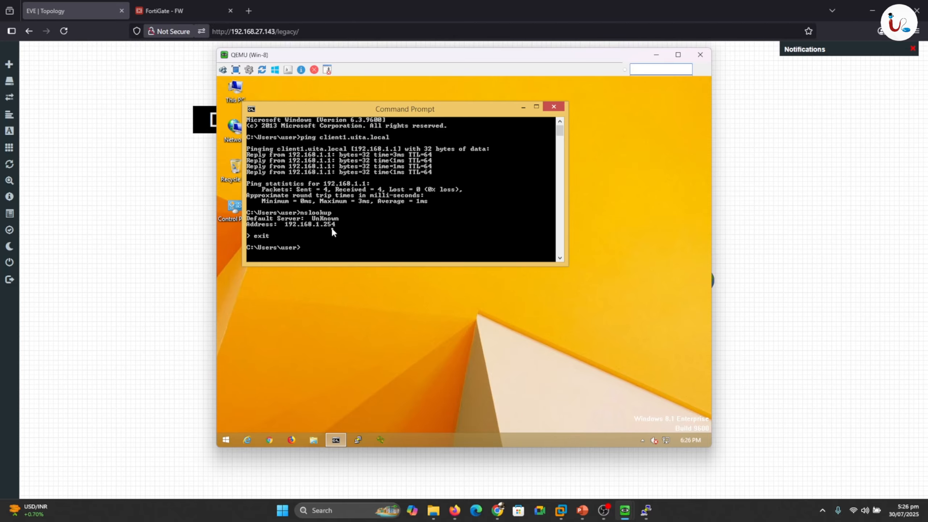
click(656, 55)
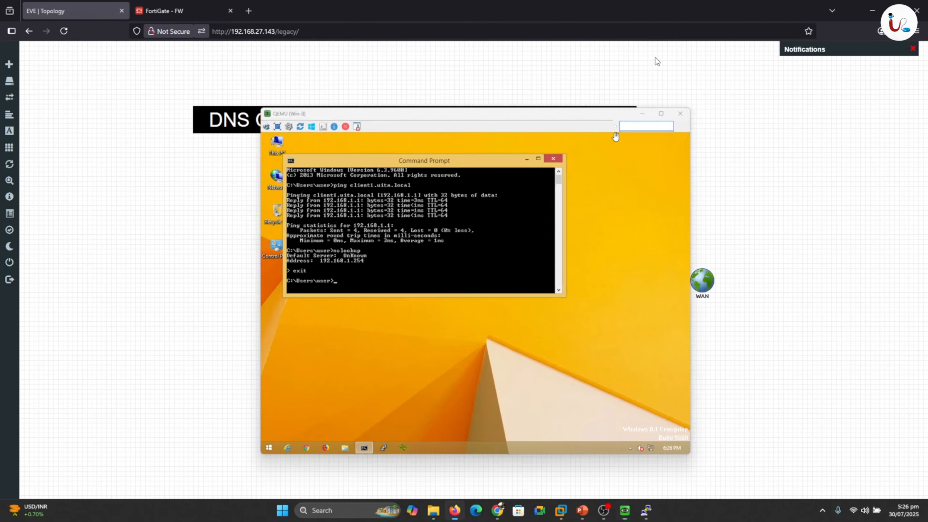